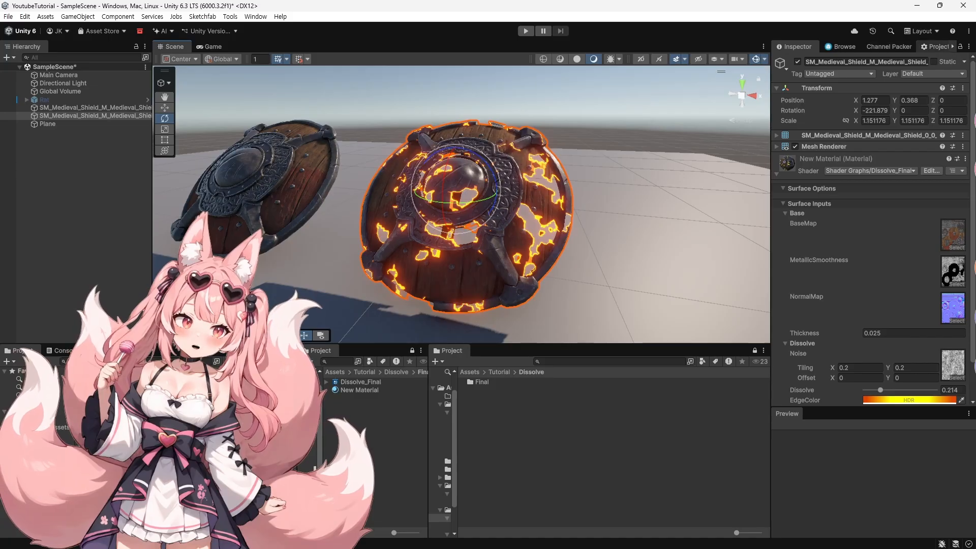
- Look at the Medieval Shield model's details in the Sketchfab asset browser, including its import options and license
left_click(841, 47)
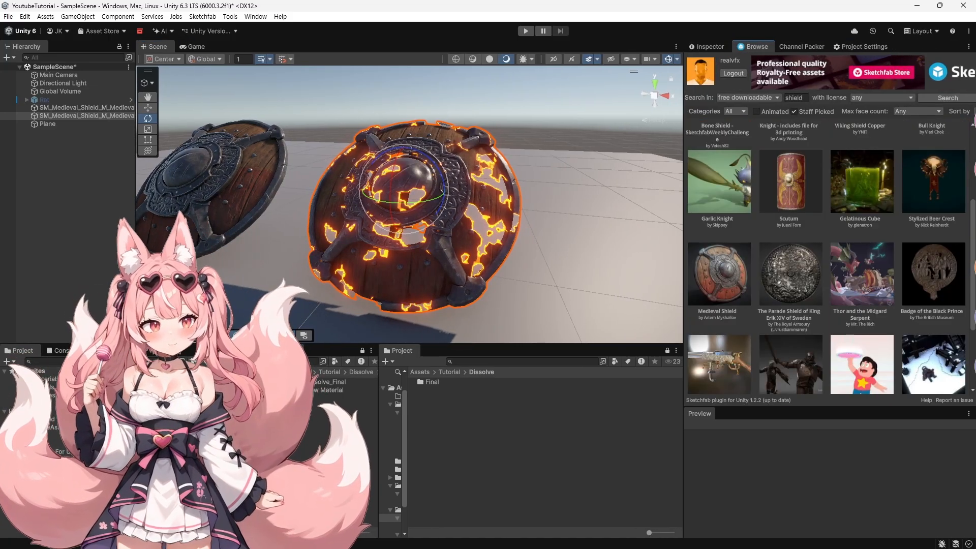
left_click(718, 274)
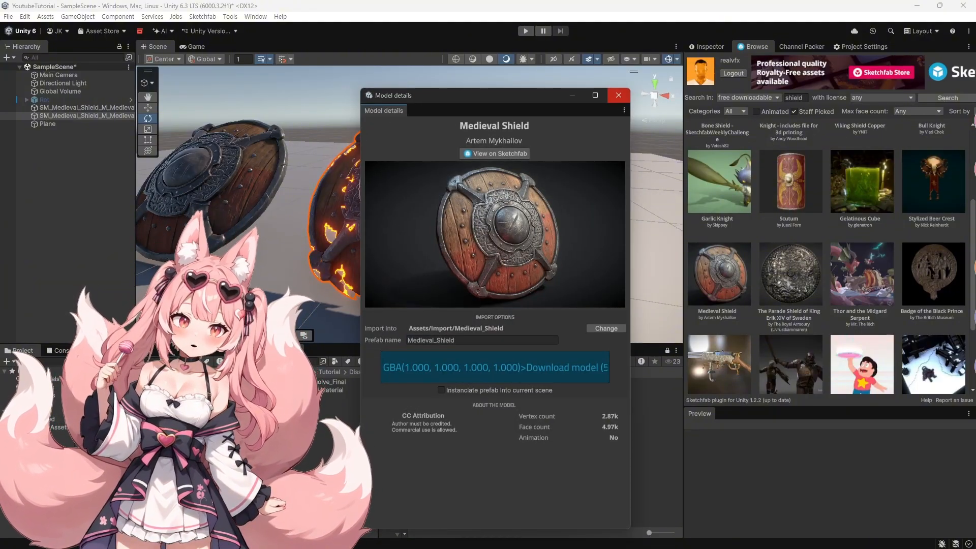
left_click(618, 95)
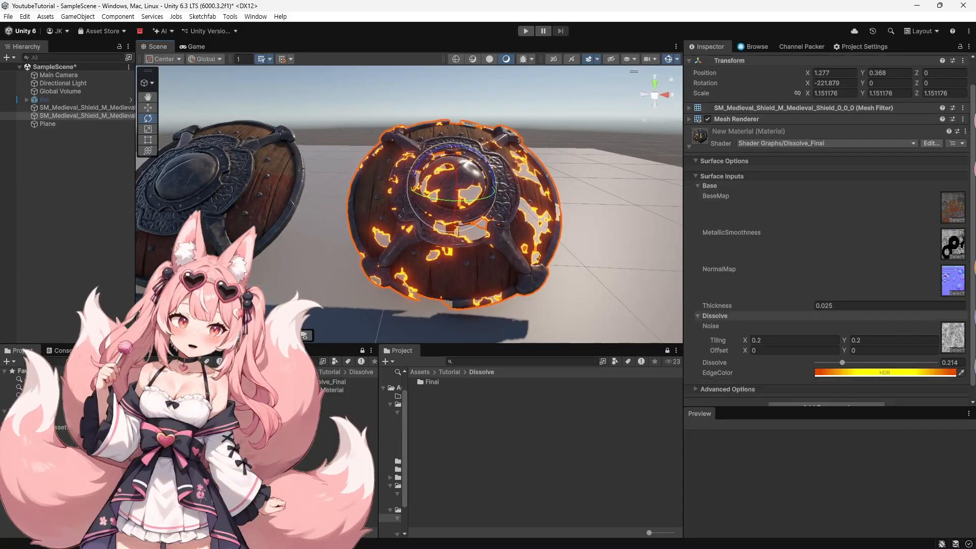
- Set the Dissolve amount of the selected shield's material to 0.202
scroll(826, 229, "down", 1)
mouse_move(842, 349)
left_mouse_down()
mouse_move(893, 348)
mouse_move(818, 349)
mouse_move(935, 348)
mouse_move(841, 349)
left_mouse_up()
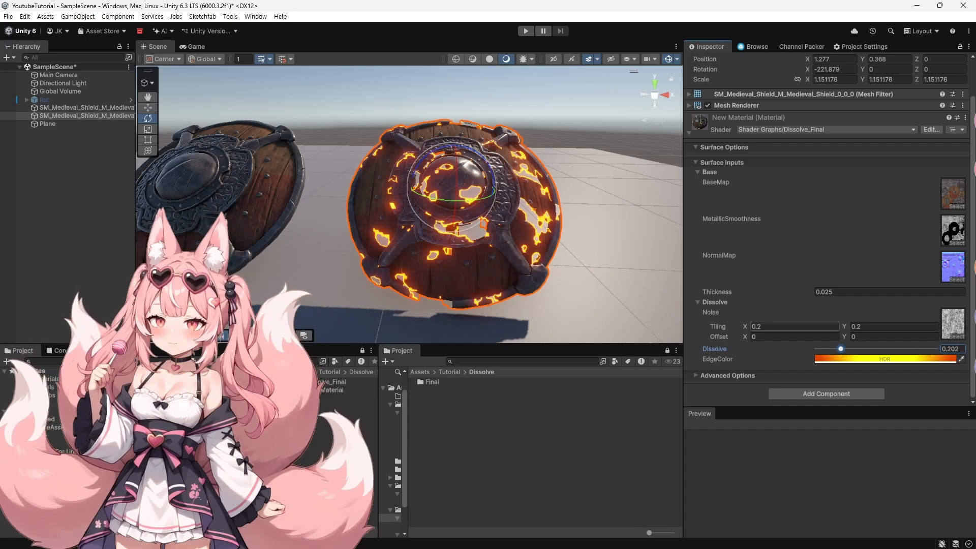
left_click_drag(454, 214, 415, 214, "alt")
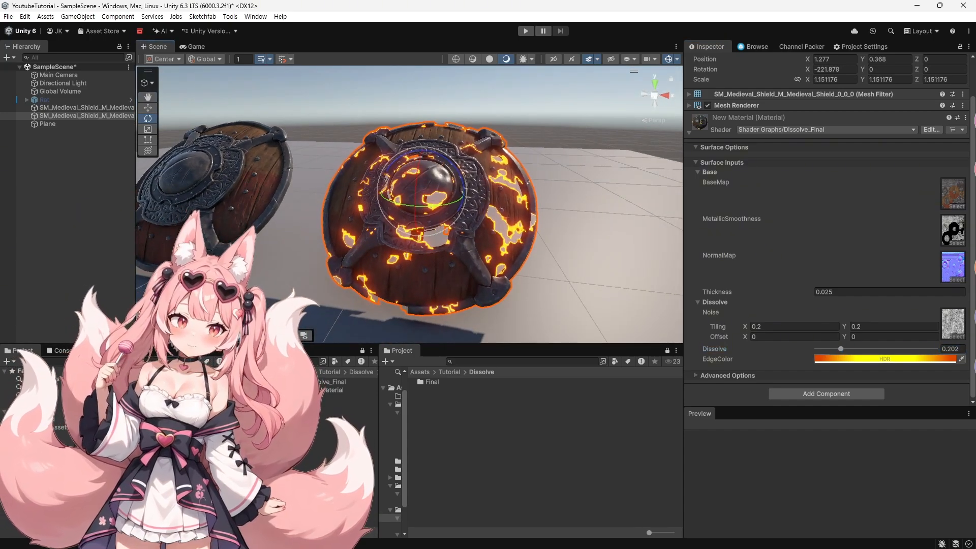
- Try a bright yellow HDR edge color with hue 50 on the dissolving shield's material
left_click(884, 359)
mouse_move(963, 255)
left_mouse_down()
mouse_move(957, 290)
mouse_move(867, 271)
mouse_move(891, 223)
mouse_move(949, 228)
left_mouse_up()
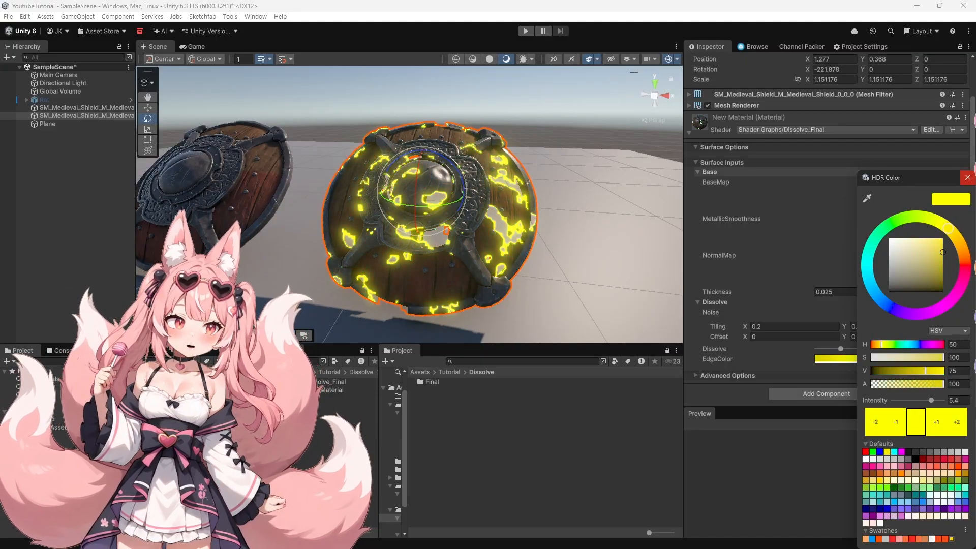
left_click(968, 178)
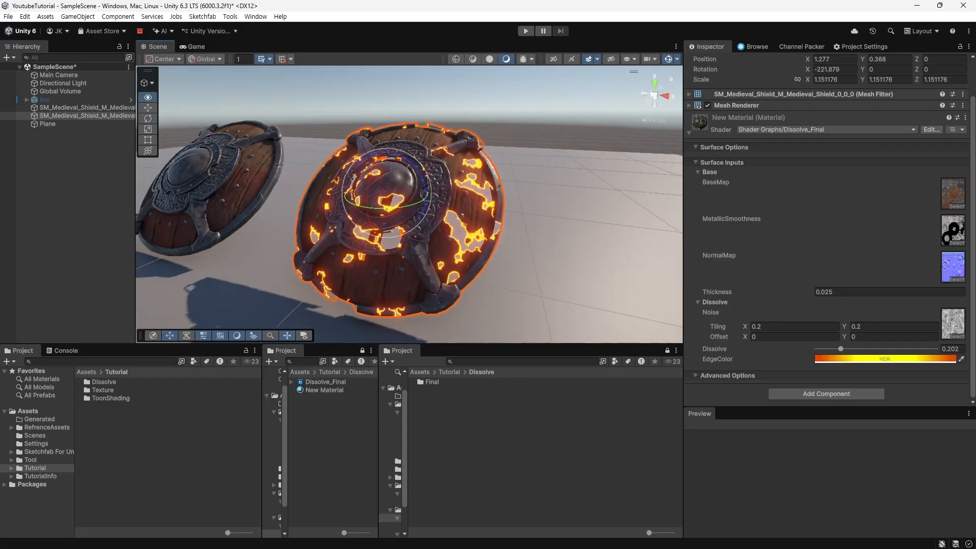
right_click_drag(410, 204, 432, 204)
left_click(471, 421)
right_click(472, 420)
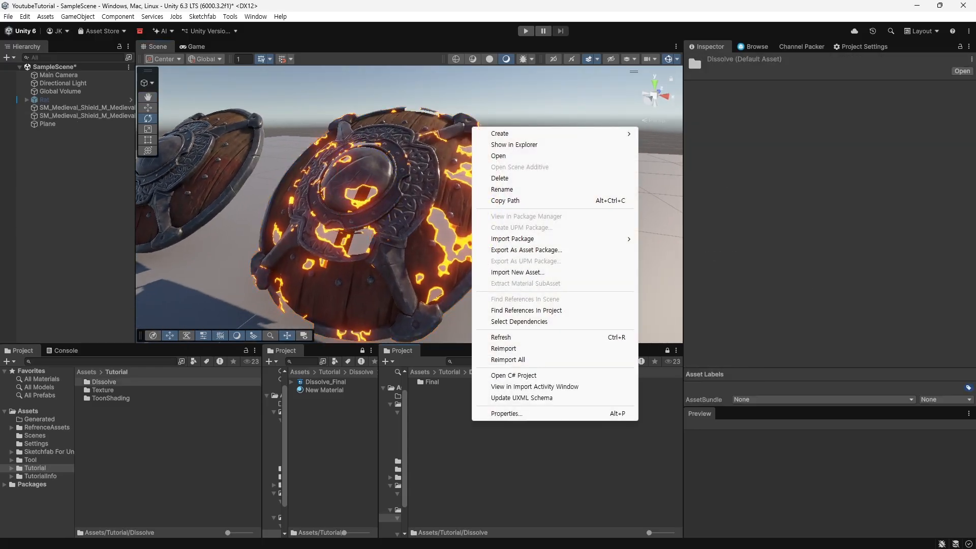
key("alt+Tab")
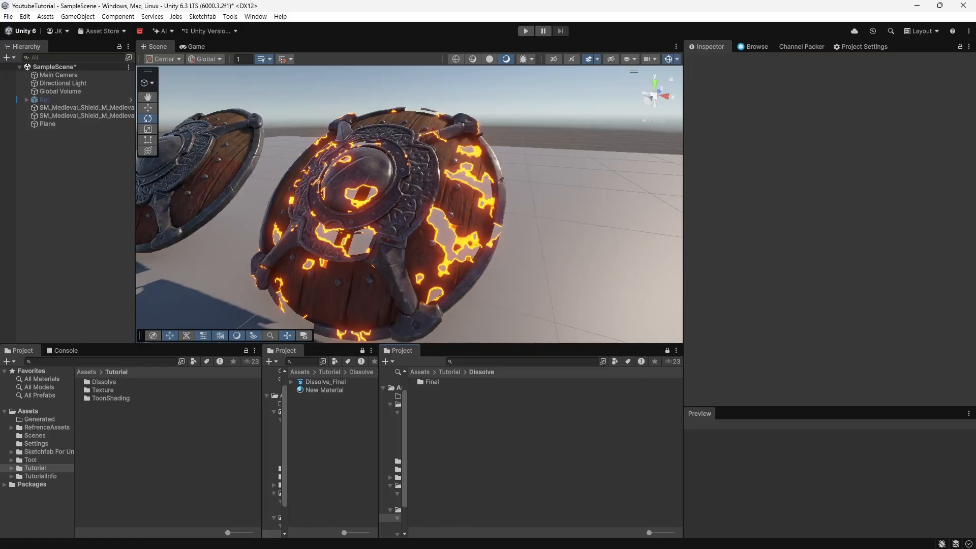
- Create a URP Lit Shader Graph named Dissolve in the Tutorial/Dissolve folder and open it for editing
right_click(515, 425)
mouse_move(596, 139)
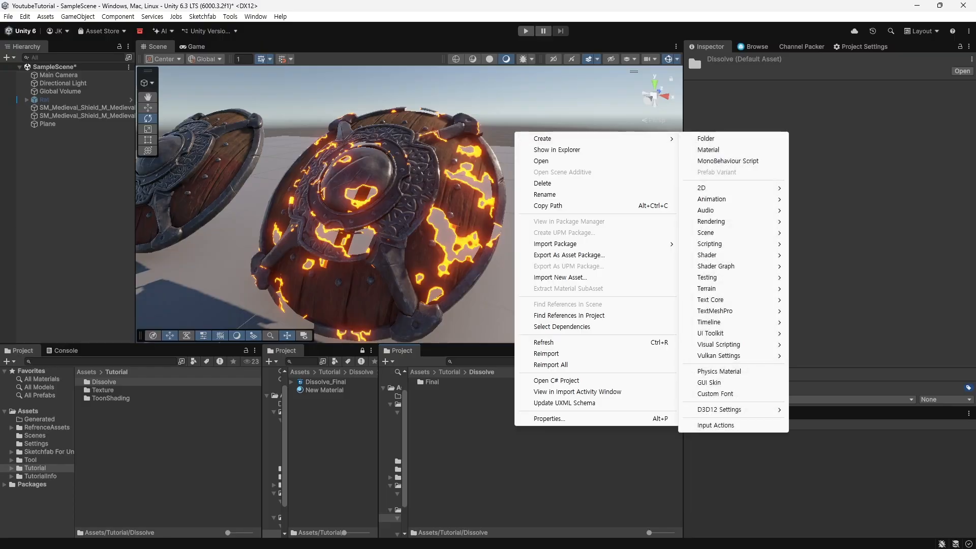
mouse_move(717, 266)
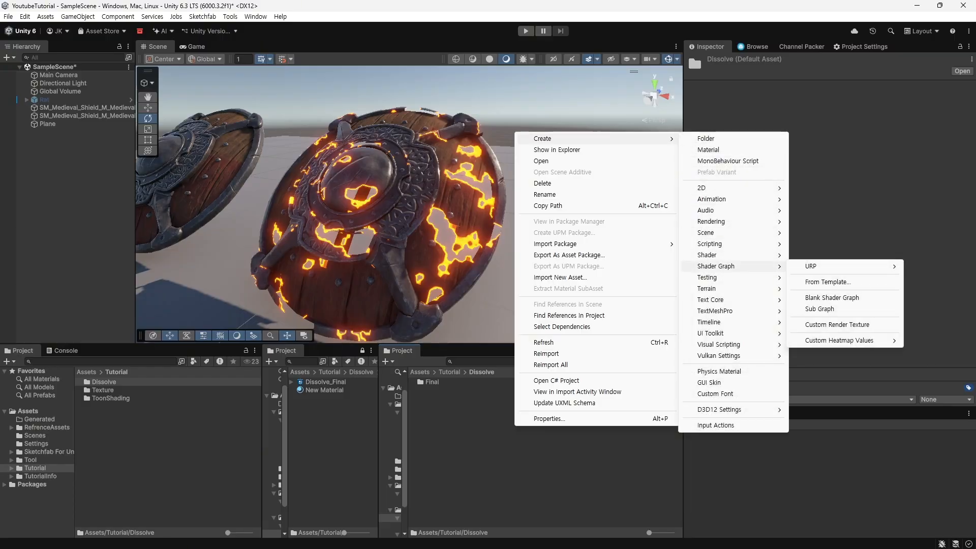
mouse_move(813, 266)
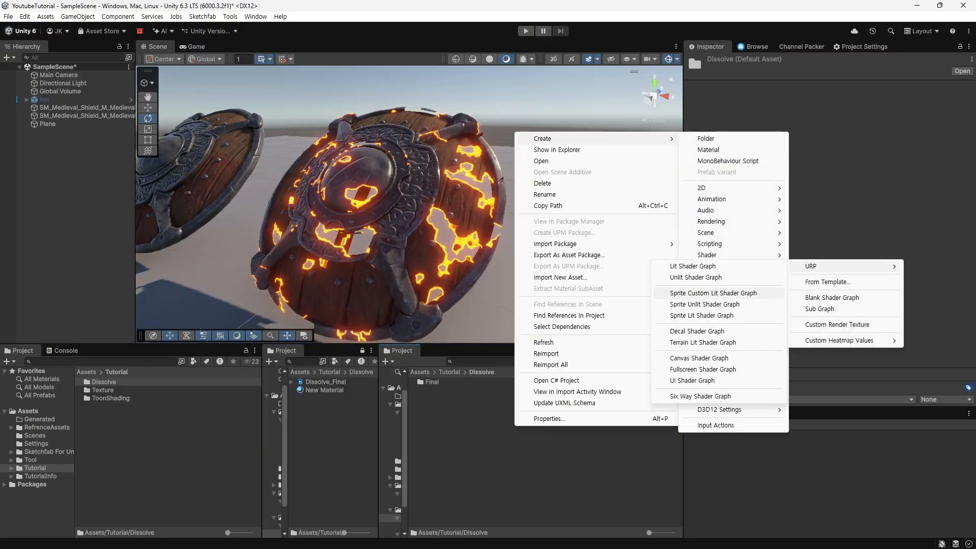
left_click(692, 266)
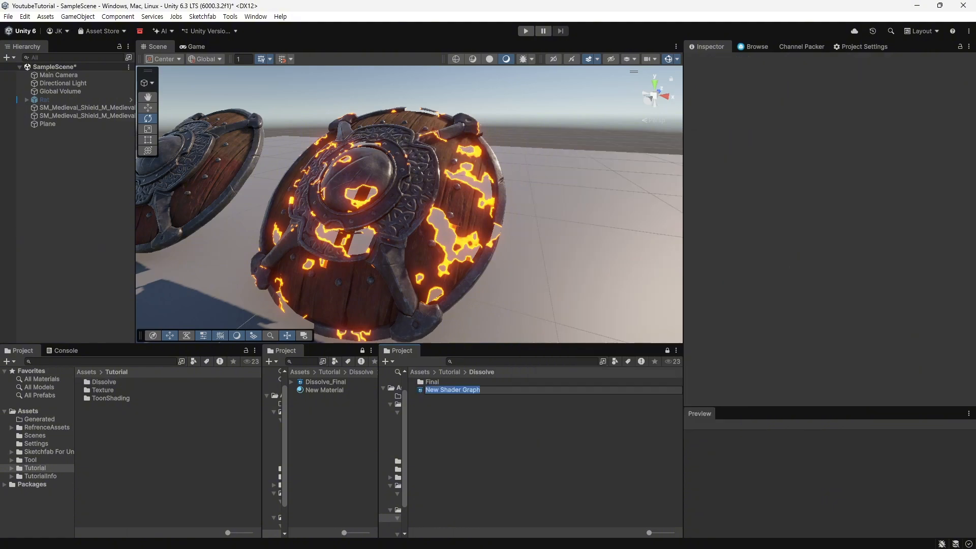
type("Dissolve")
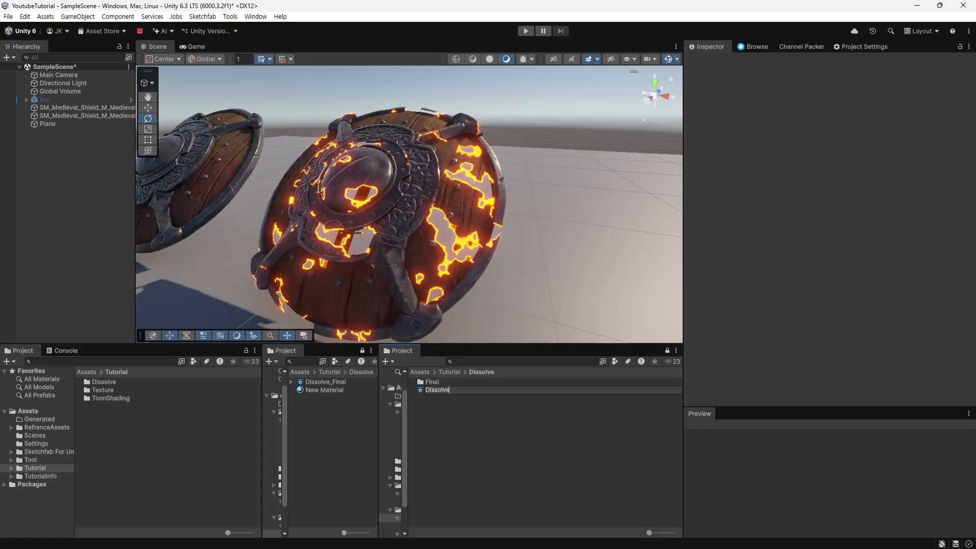
key("Return")
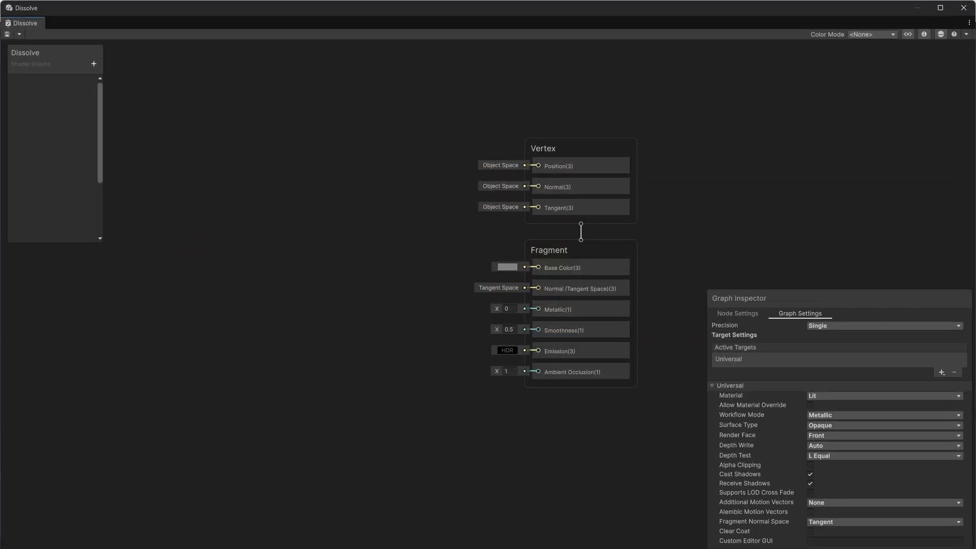
- Add a property category named Base to the Dissolve shader graph's Blackboard
left_click_drag(223, 8, 328, 71)
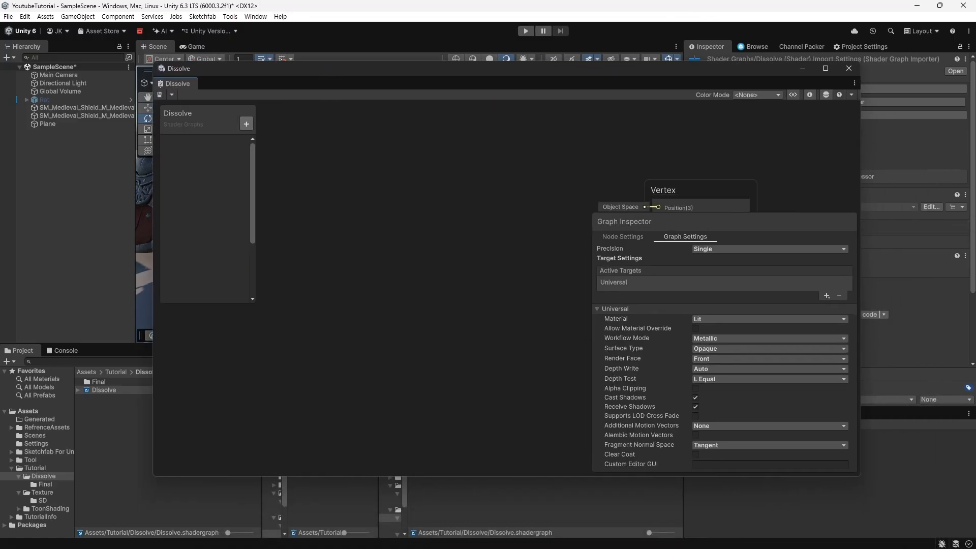
left_click(246, 123)
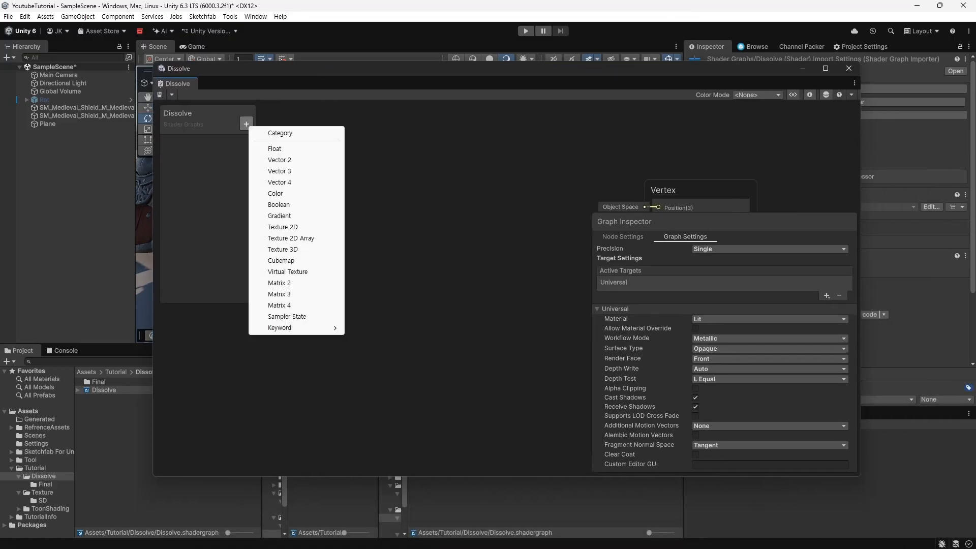
left_click(284, 134)
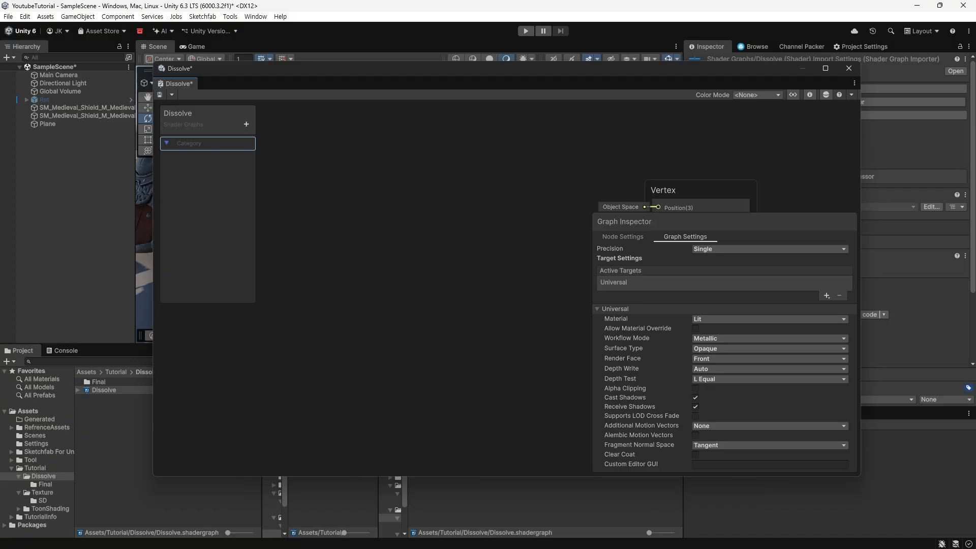
type("Base")
key("Return")
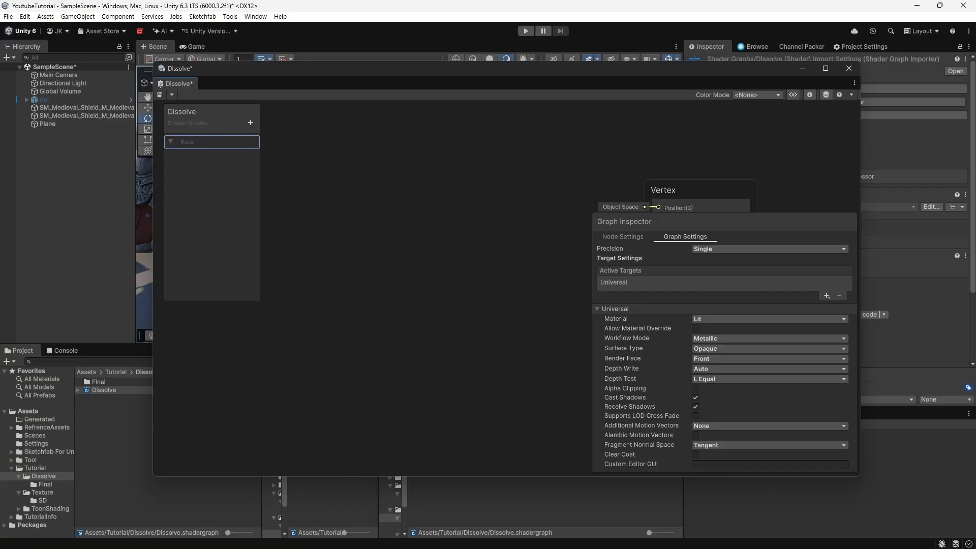
- Add a Texture 2D property named BaseMap to the Base category
left_click(250, 122)
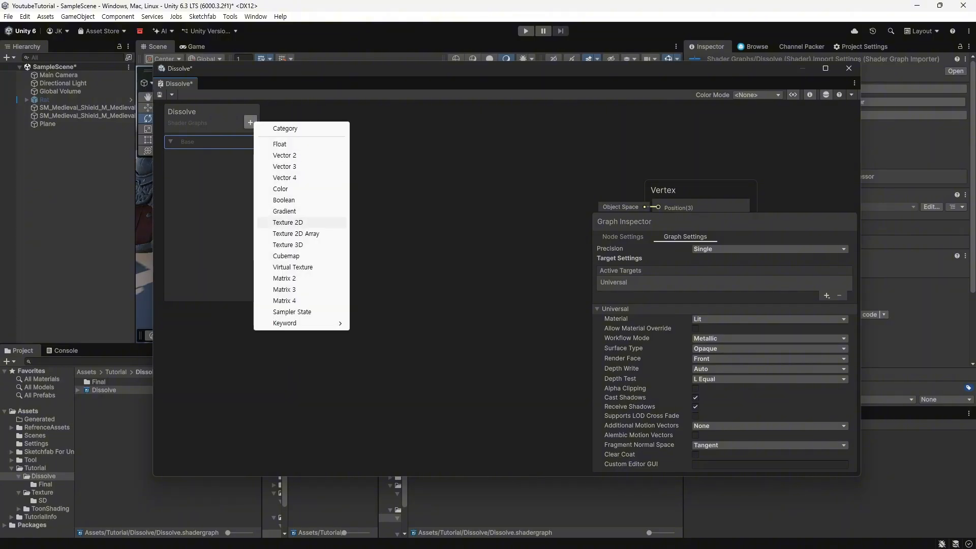
left_click(285, 222)
key("Return")
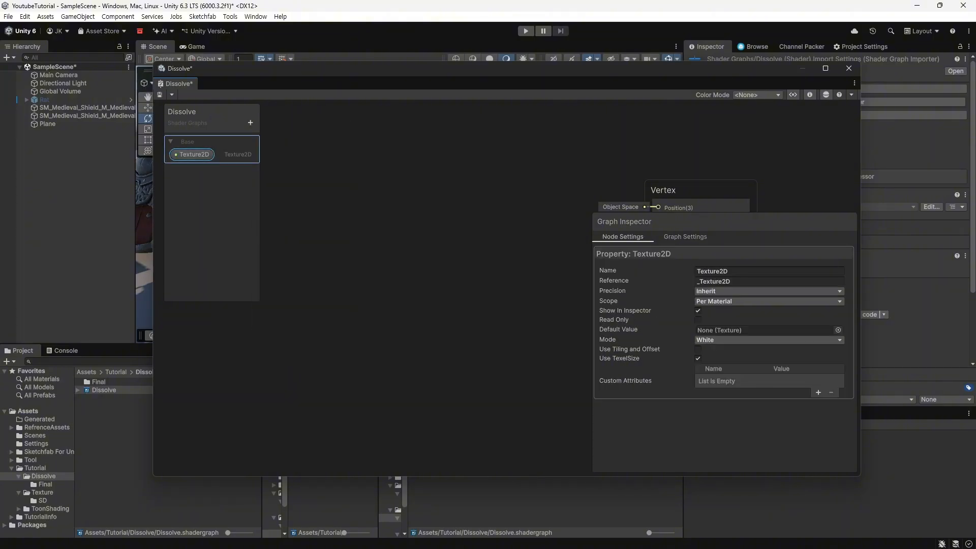
double_click(191, 154)
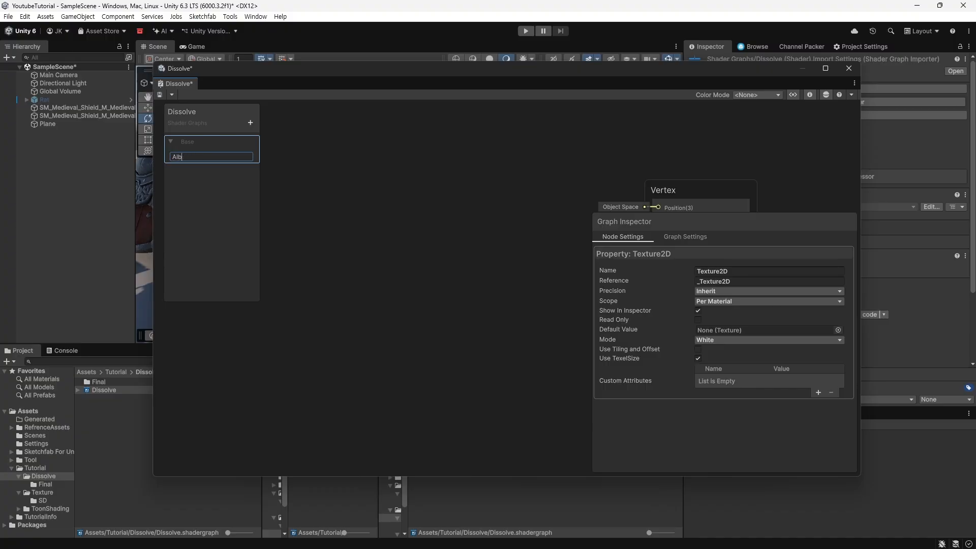
type("BaseMap")
key("Return")
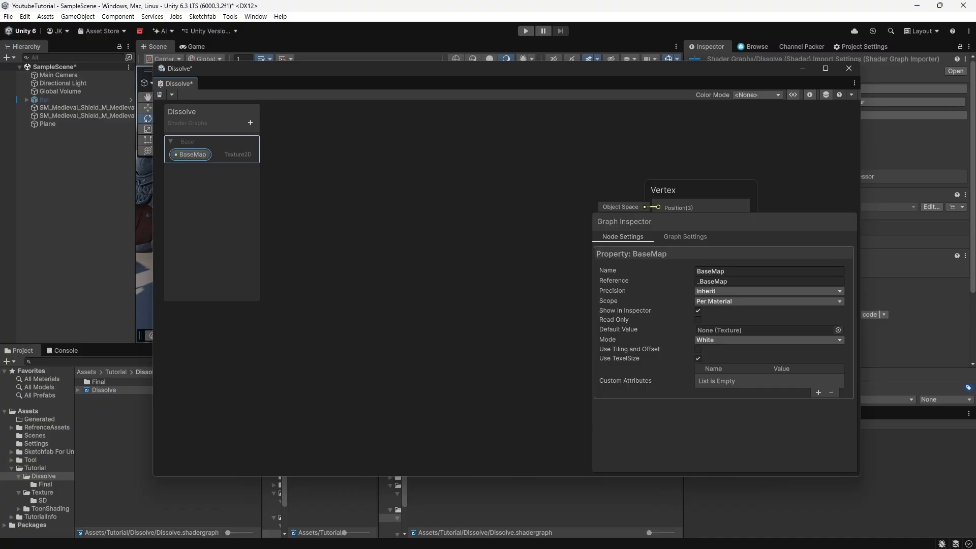
- Add a Texture 2D property named MetallicSmoothnessMap and place it below BaseMap in the Base category
left_click(250, 122)
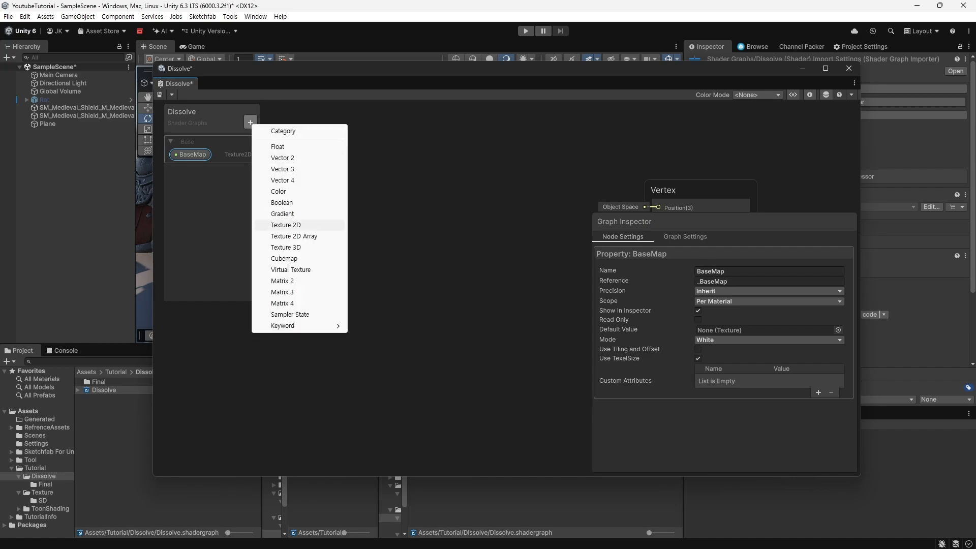
left_click(286, 225)
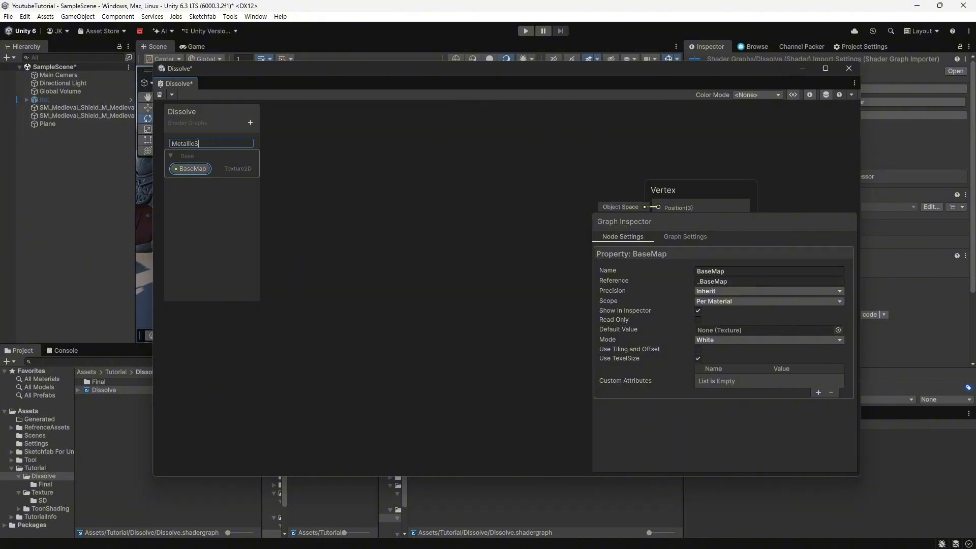
type("s")
key("Return")
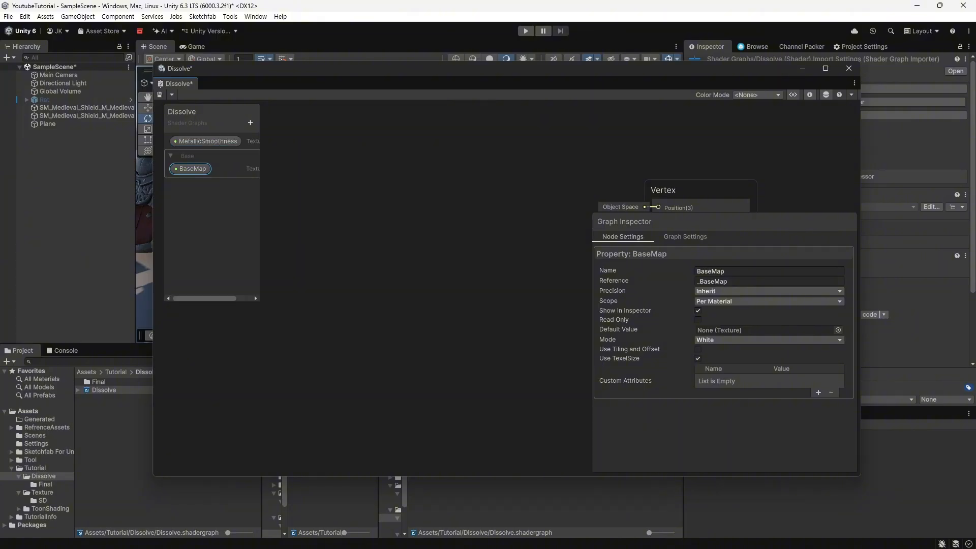
left_click_drag(205, 142, 205, 176)
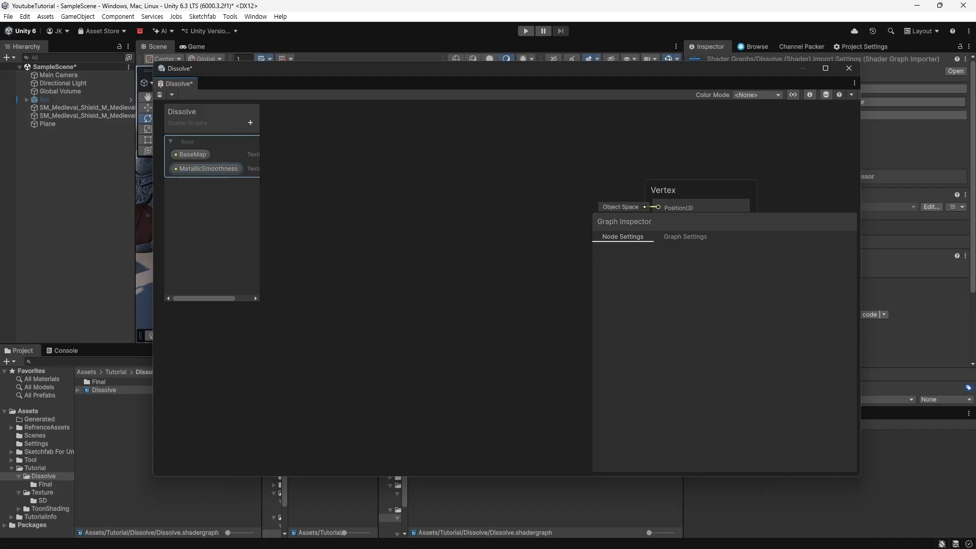
double_click(206, 170)
left_click(231, 171)
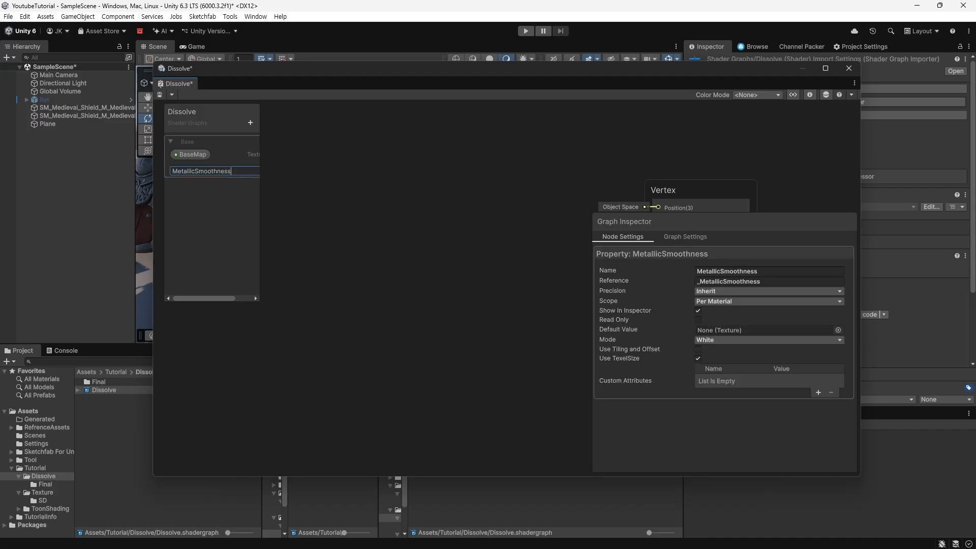
key("Return")
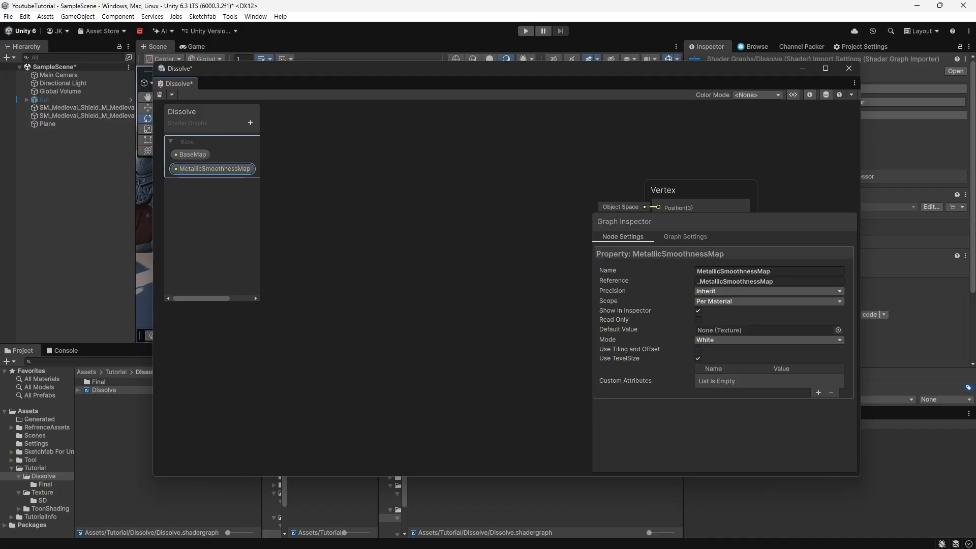
- Add a Texture 2D property named NormalMap and place it below MetallicSmoothnessMap in the Base category
left_click(250, 122)
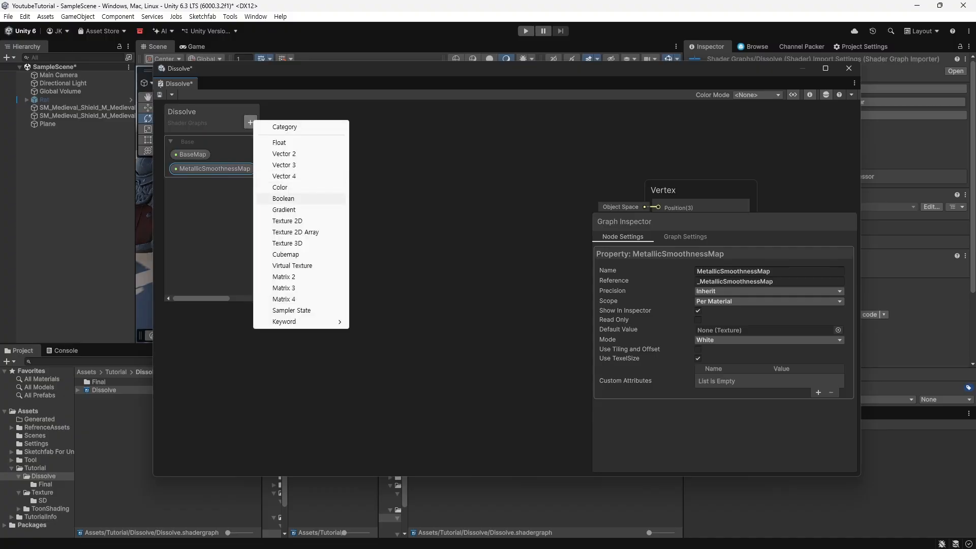
left_click(321, 221)
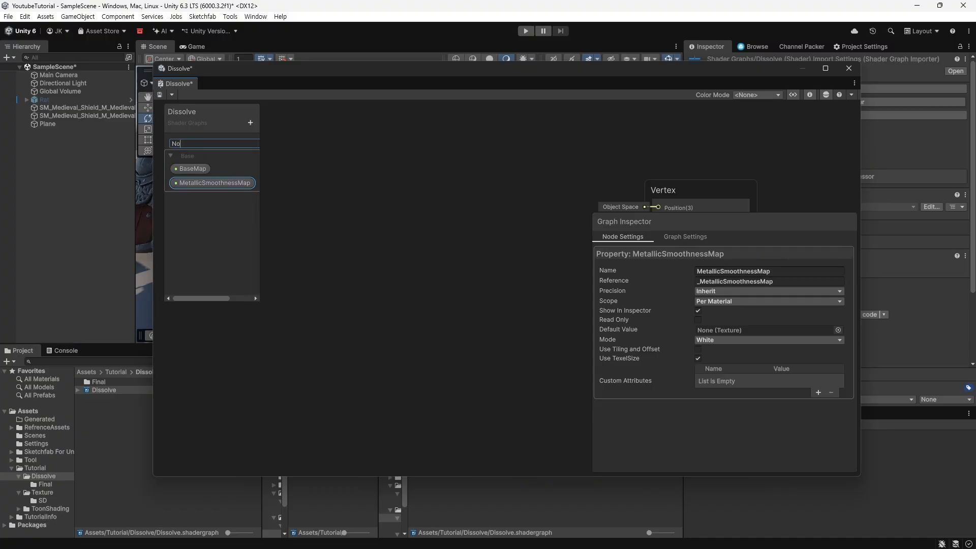
type("NormalMap")
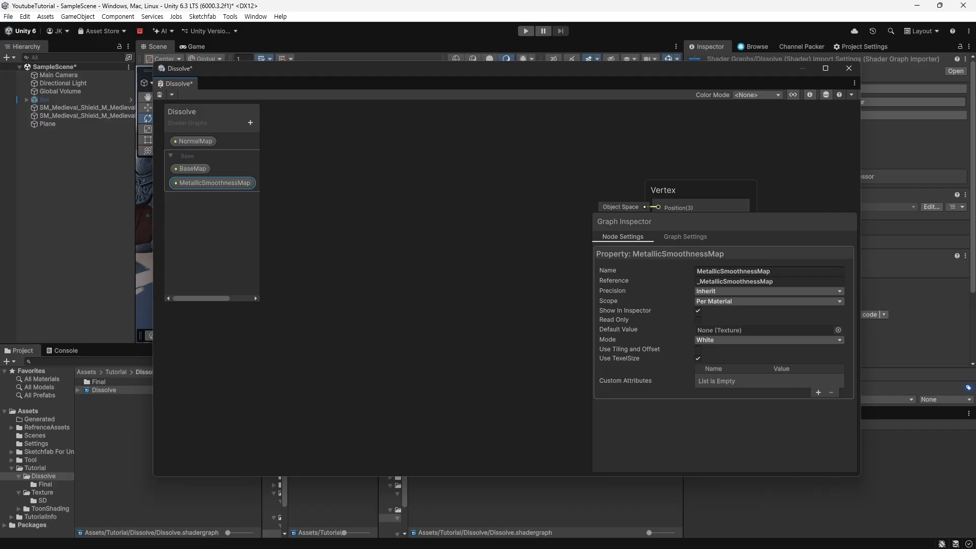
key("Return")
left_click_drag(196, 141, 204, 188)
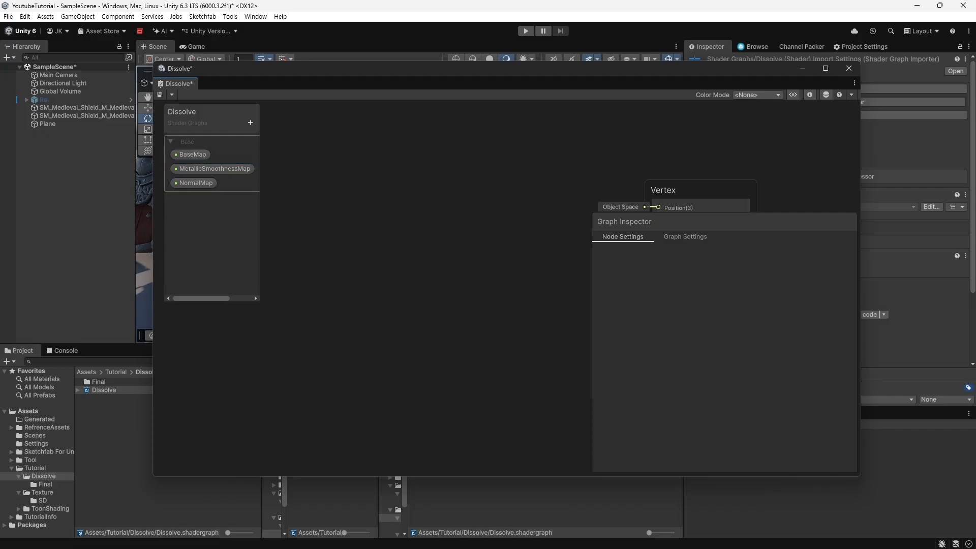
- Place a BaseMap property node in the graph, before the Vertex and Fragment blocks
middle_click_drag(392, 295, 427, 267)
scroll(427, 267, "down", 1)
left_click_drag(193, 154, 384, 171)
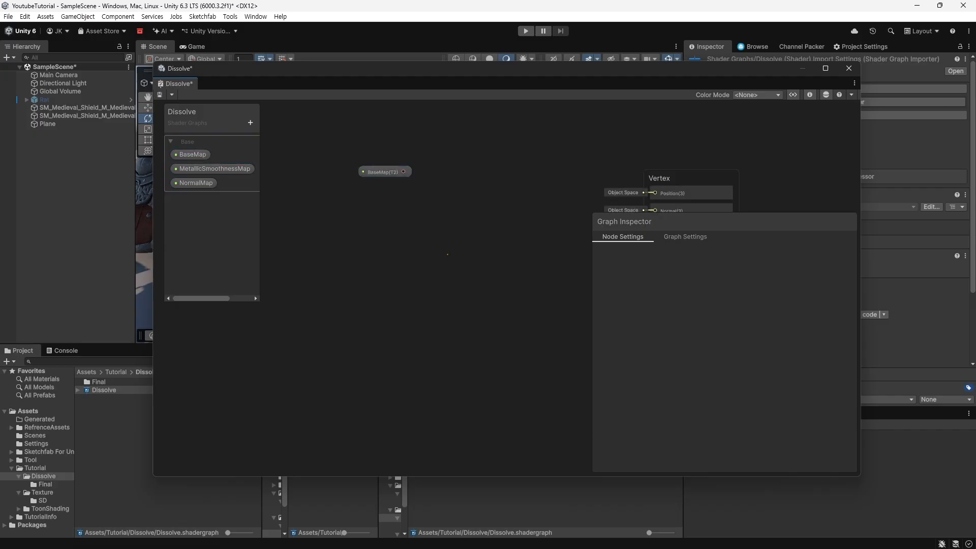
middle_click_drag(383, 172, 315, 171)
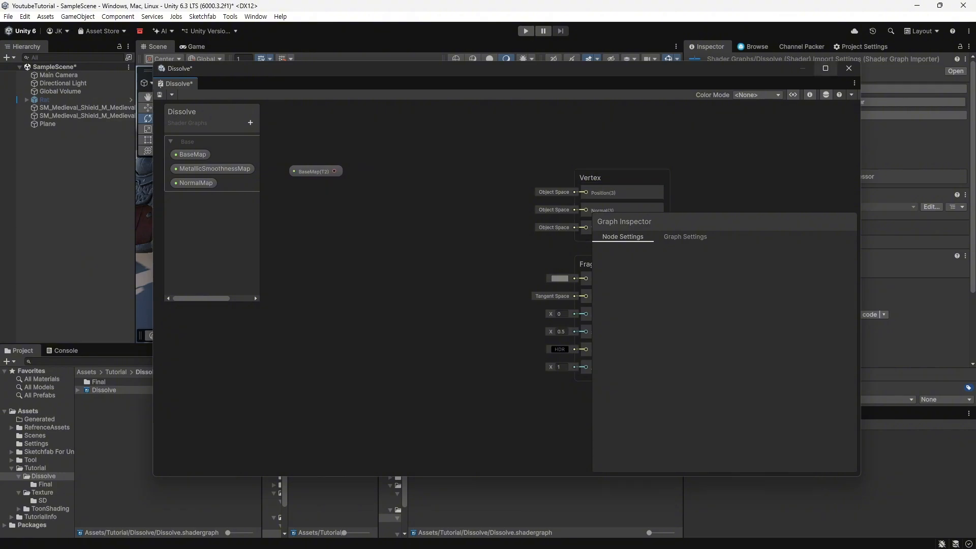
- Maximize the graph window and move the BaseMap node farther away from the Vertex and Fragment blocks
left_click(824, 68)
middle_click_drag(248, 195, 424, 254)
scroll(424, 254, "up", 2)
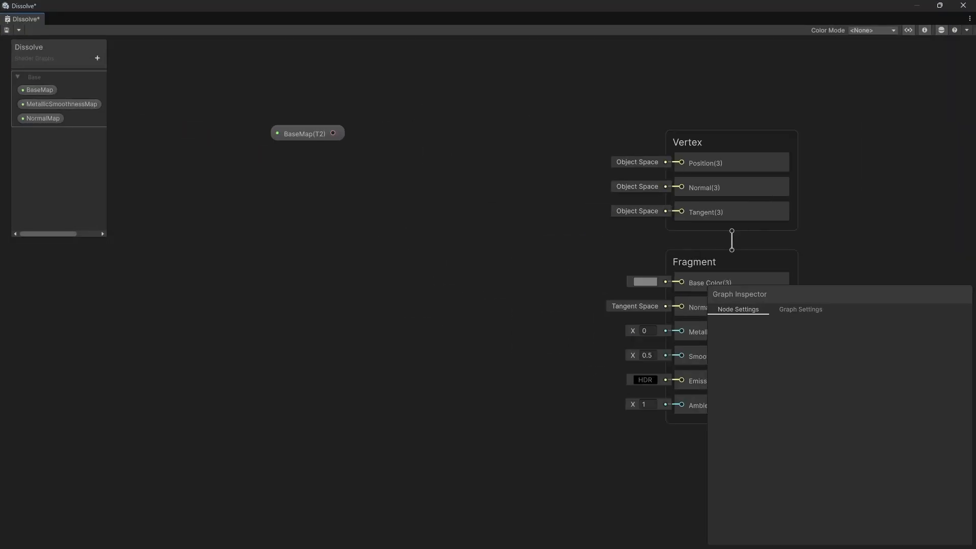
left_click_drag(305, 133, 223, 130)
left_click(168, 140)
- Place MetallicSmoothnessMap and NormalMap property nodes in the graph, stacked below the BaseMap node
left_click(59, 104)
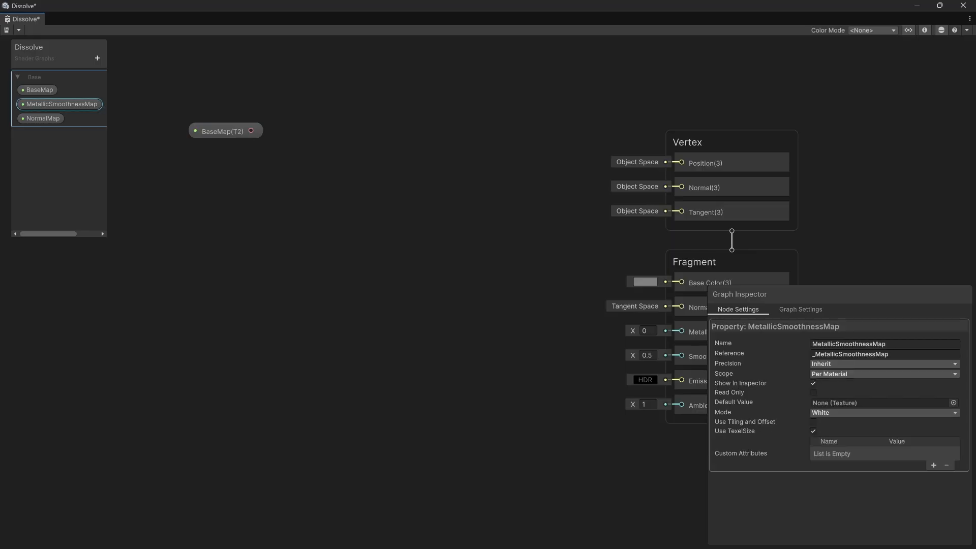
left_click_drag(59, 104, 237, 158)
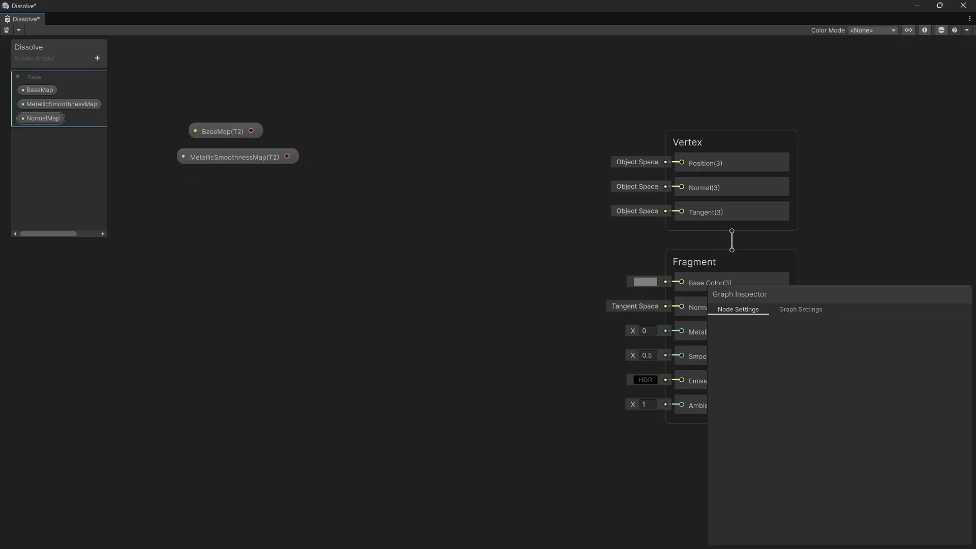
left_click_drag(40, 118, 232, 188)
left_click(305, 204)
- Add a Sample Texture 2D node between the property nodes and the Vertex block, and collapse its preview
middle_click_drag(305, 204, 307, 255)
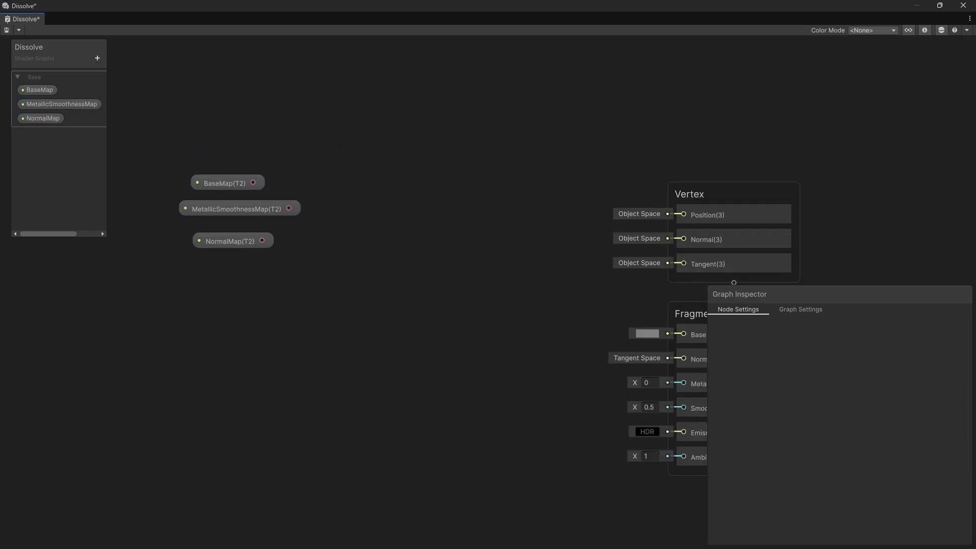
key("space")
type("texture sam")
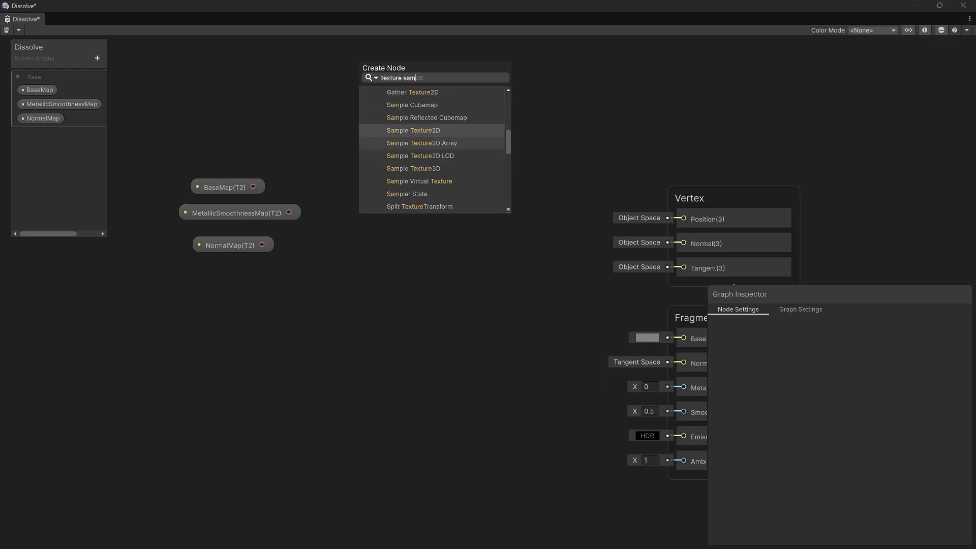
key("Return")
left_click(223, 187)
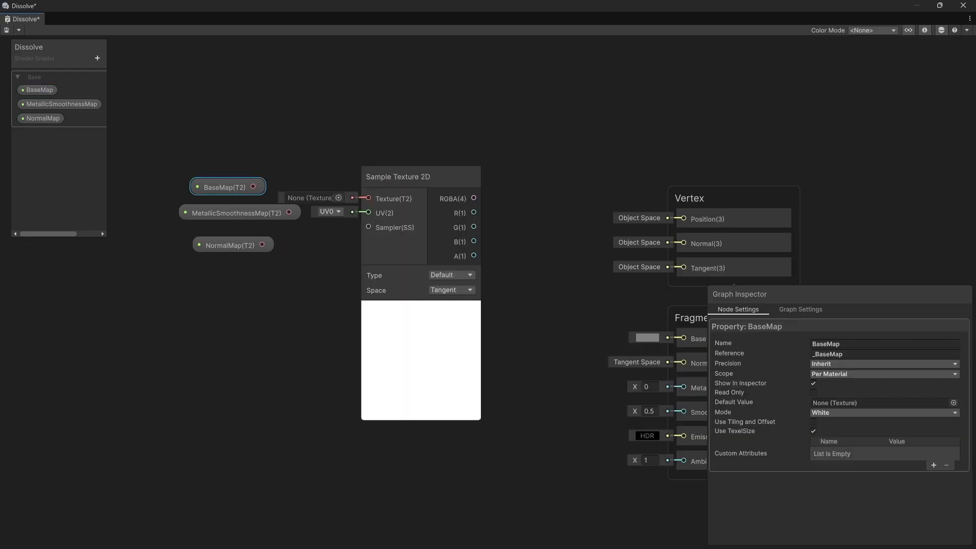
left_click_drag(421, 308, 443, 266)
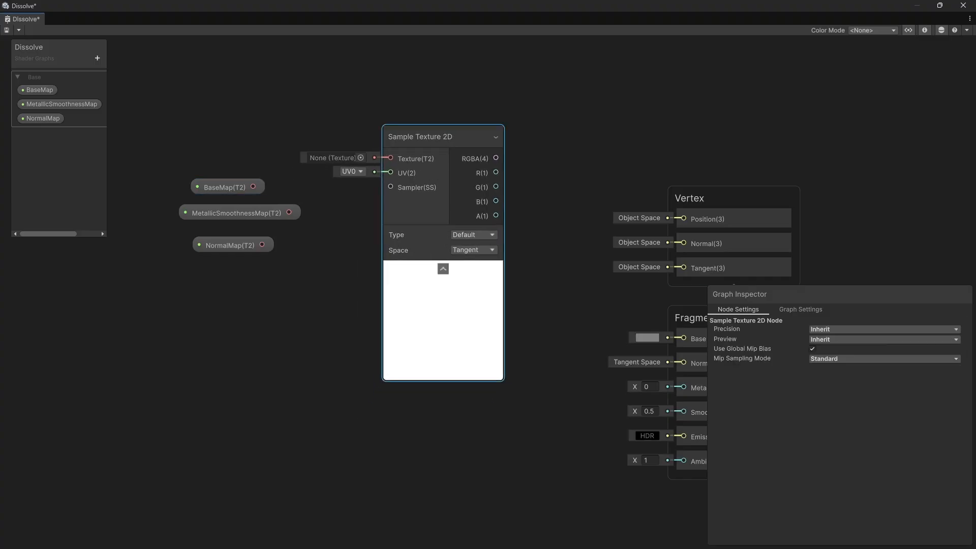
left_click(442, 265)
- Connect BaseMap to the Sample Texture 2D node's Texture input and move both nodes well above the other property nodes
left_click_drag(223, 187, 391, 158)
middle_click_drag(355, 214, 359, 320)
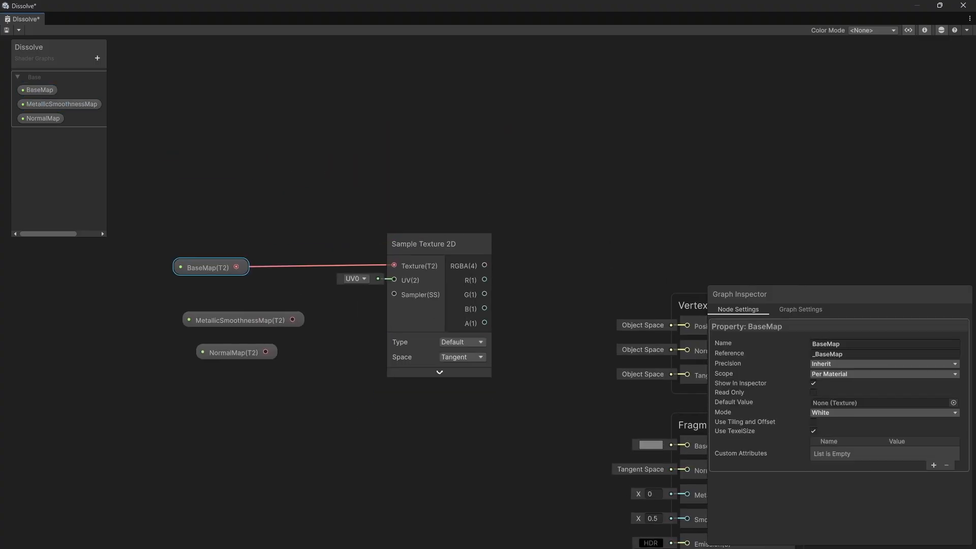
left_click_drag(421, 244, 386, 127)
left_click_drag(210, 266, 225, 143)
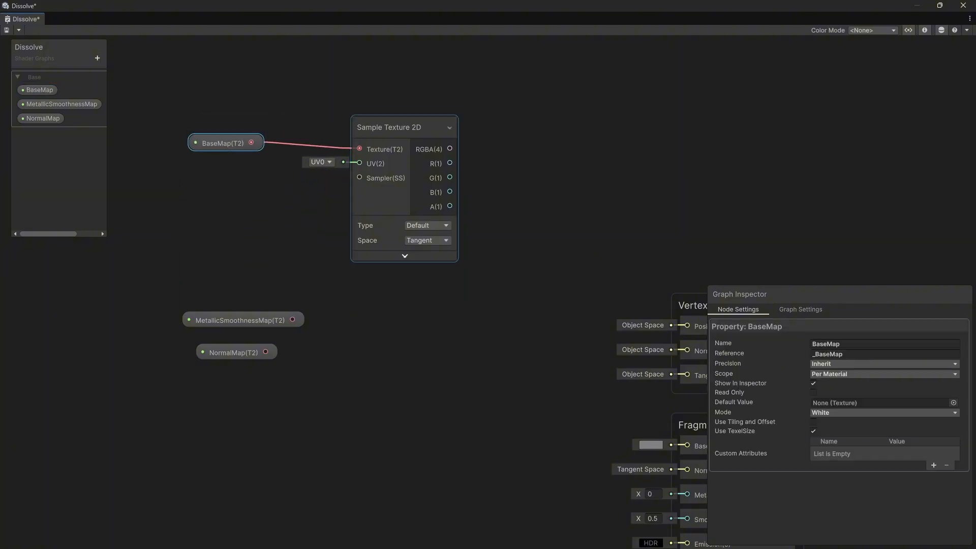
- Add a Swizzle node fed by the BaseMap sample's RGBA output, set its mask to xyz, and collapse its preview
middle_click_drag(484, 148, 374, 82)
scroll(374, 83, "down", 1)
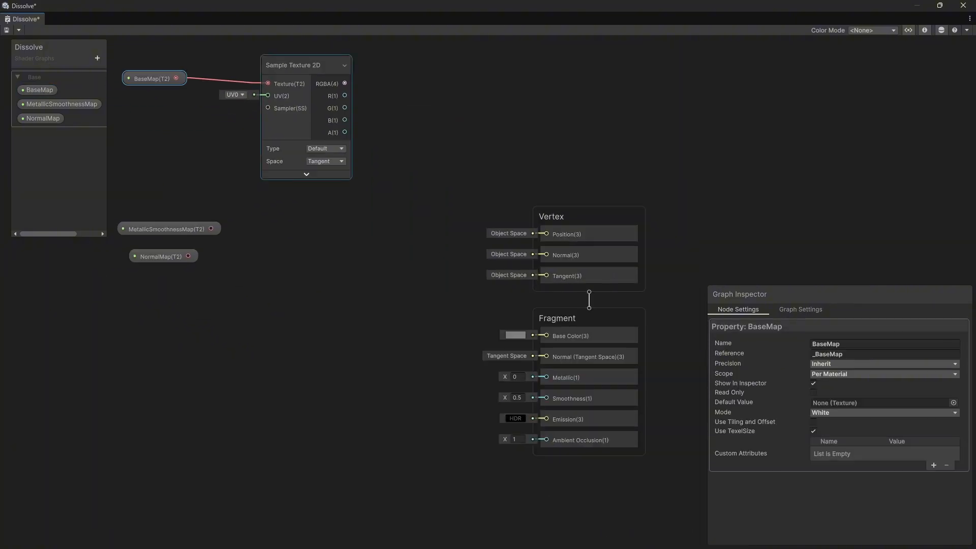
left_click_drag(345, 83, 430, 89)
type("swizzle")
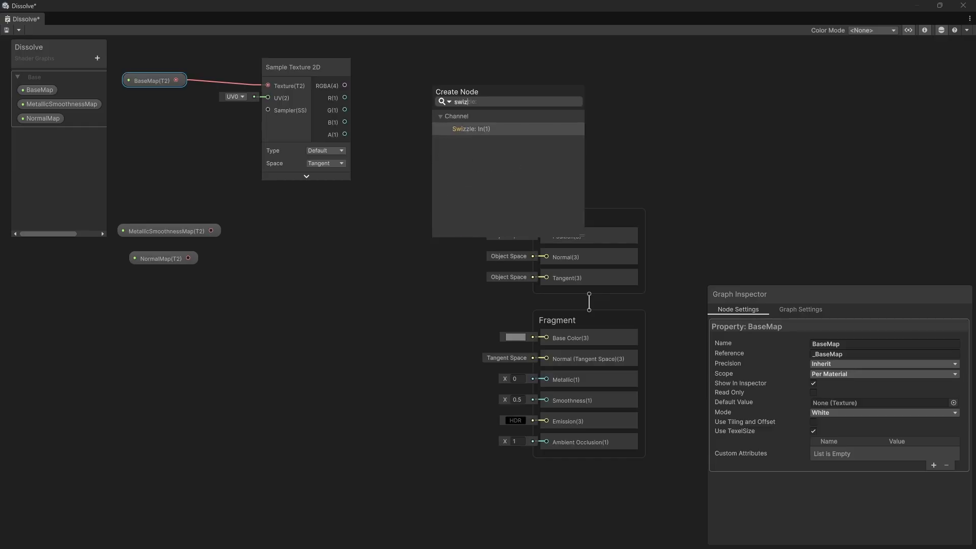
key("Return")
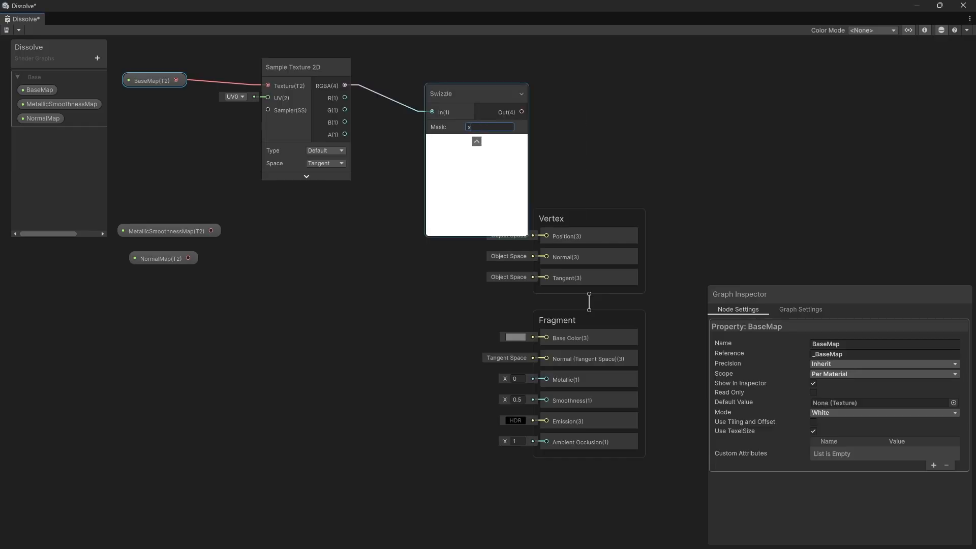
left_click(477, 141)
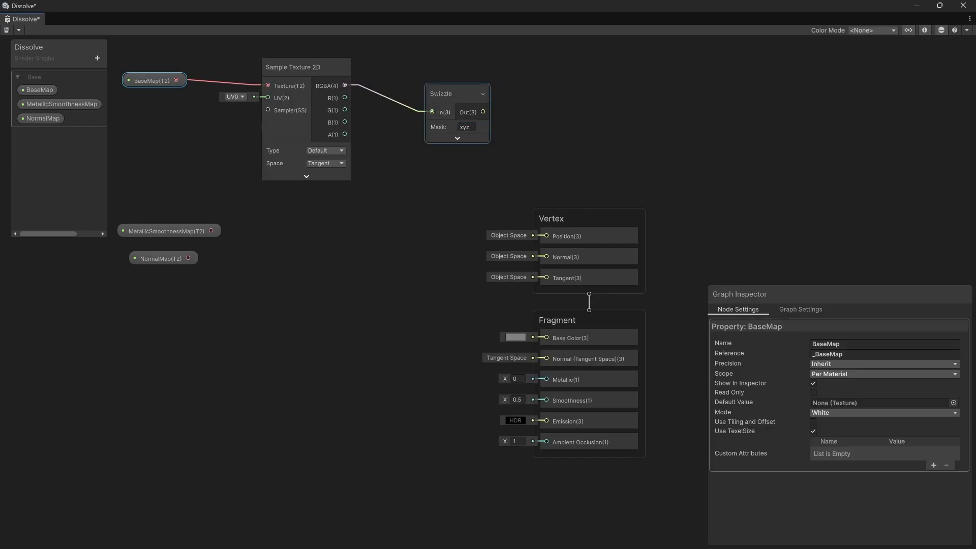
- Connect the Swizzle output to the Fragment's Base Color and move the Swizzle node closer to the BaseMap sample
left_click_drag(483, 112, 547, 337)
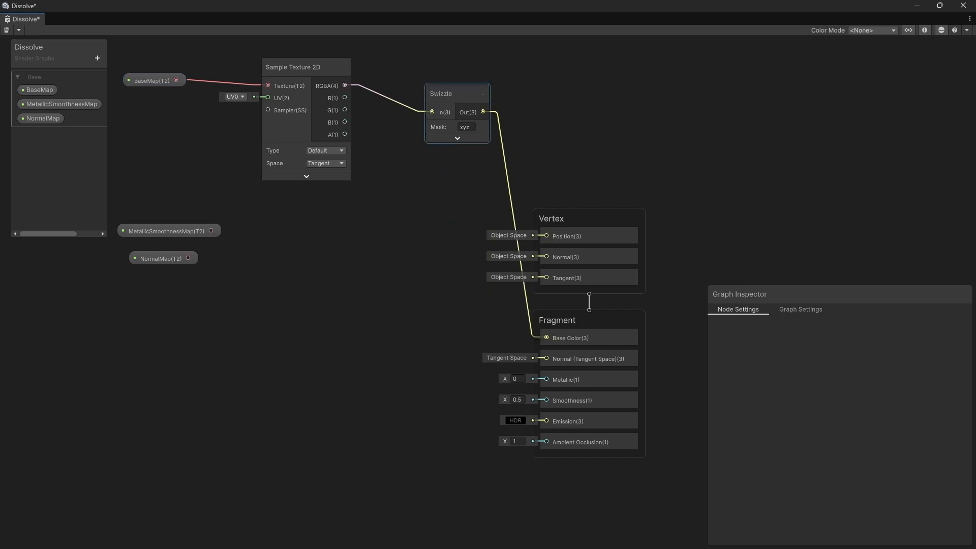
left_click_drag(447, 94, 401, 93)
left_click(402, 219)
- Duplicate the Sample Texture 2D node, feed it from MetallicSmoothnessMap, and collapse its preview, moving NormalMap lower to make room
middle_click_drag(402, 219, 445, 209)
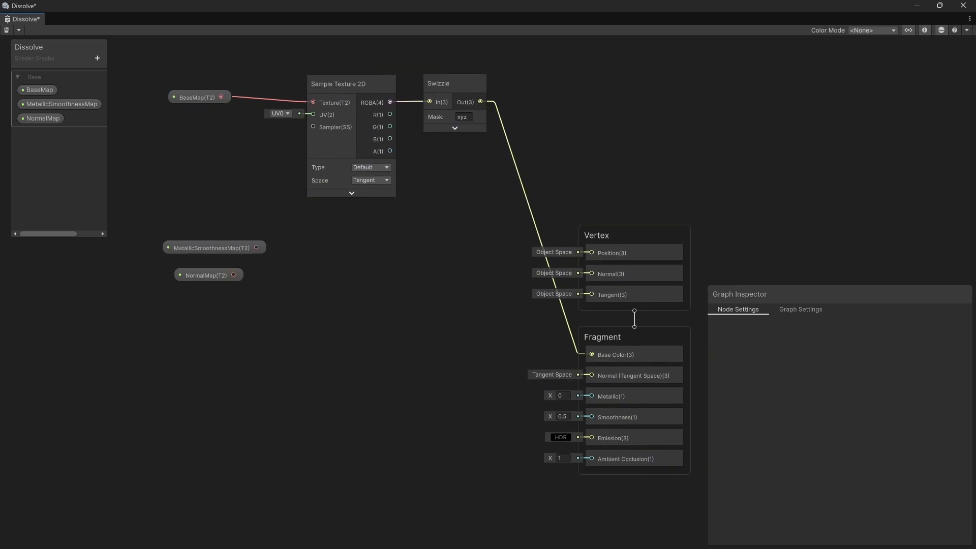
key("ctrl+d")
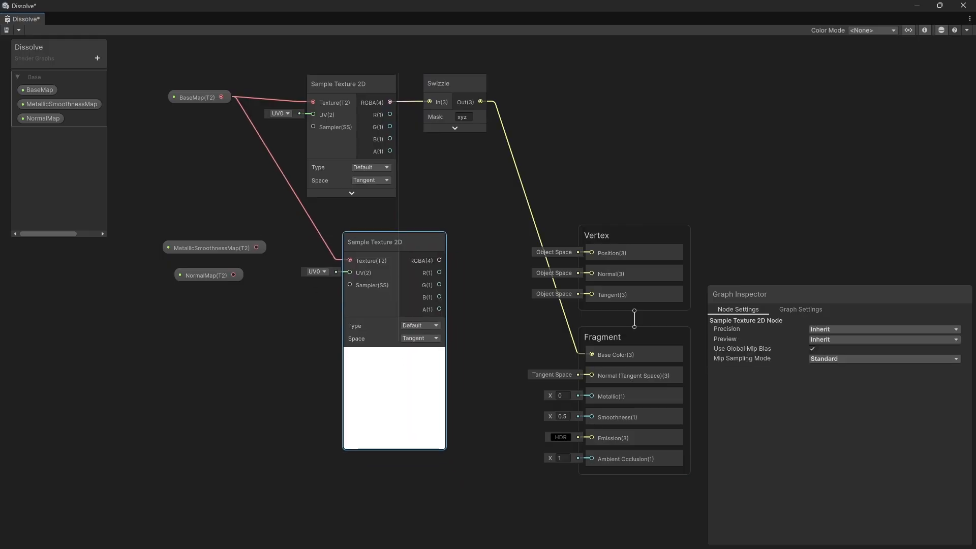
left_click_drag(256, 247, 349, 258)
left_click_drag(211, 247, 208, 363)
left_click(208, 297)
left_click(393, 352)
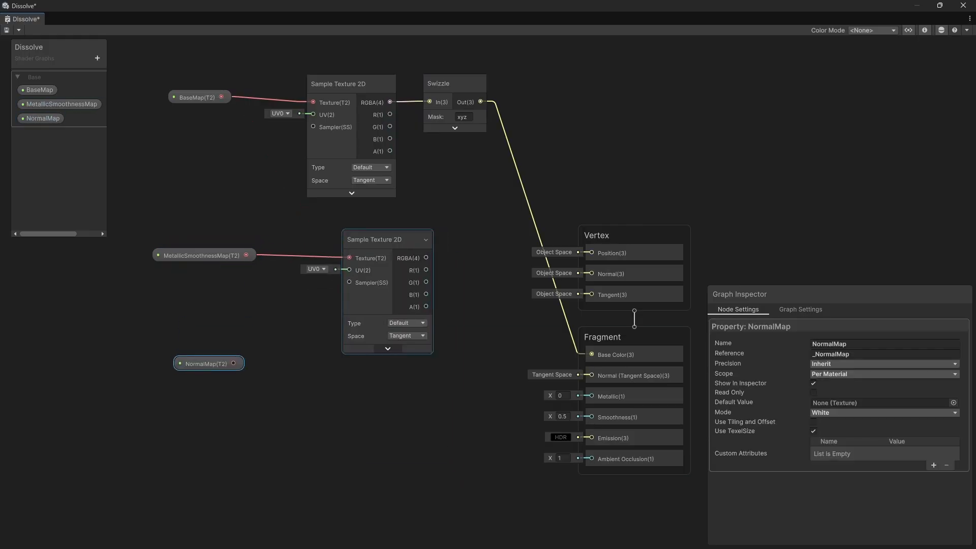
- Connect the MetallicSmoothnessMap sample's R output to Metallic and its A output to Smoothness in the Fragment block
scroll(355, 386, "down", 1)
scroll(571, 456, "up", 4)
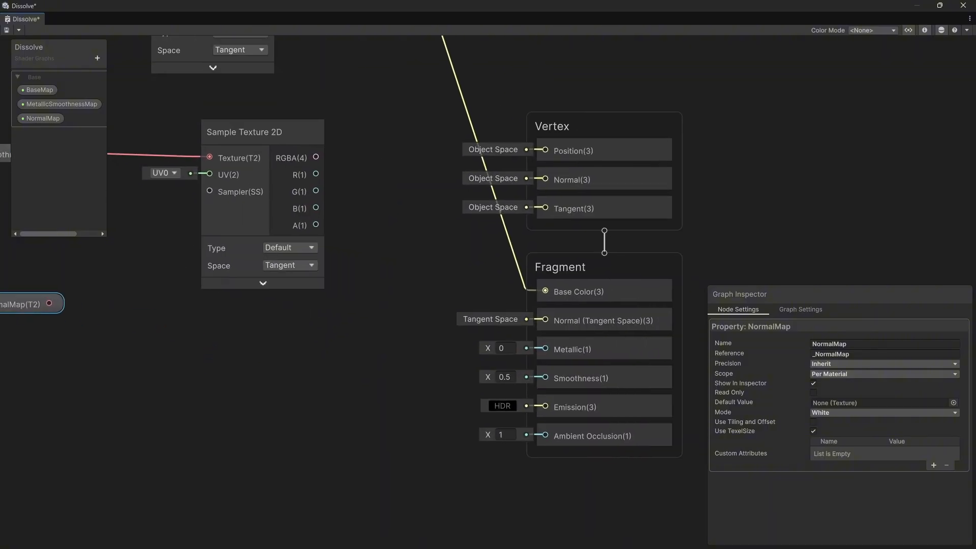
left_click_drag(314, 173, 544, 349)
left_click(406, 274)
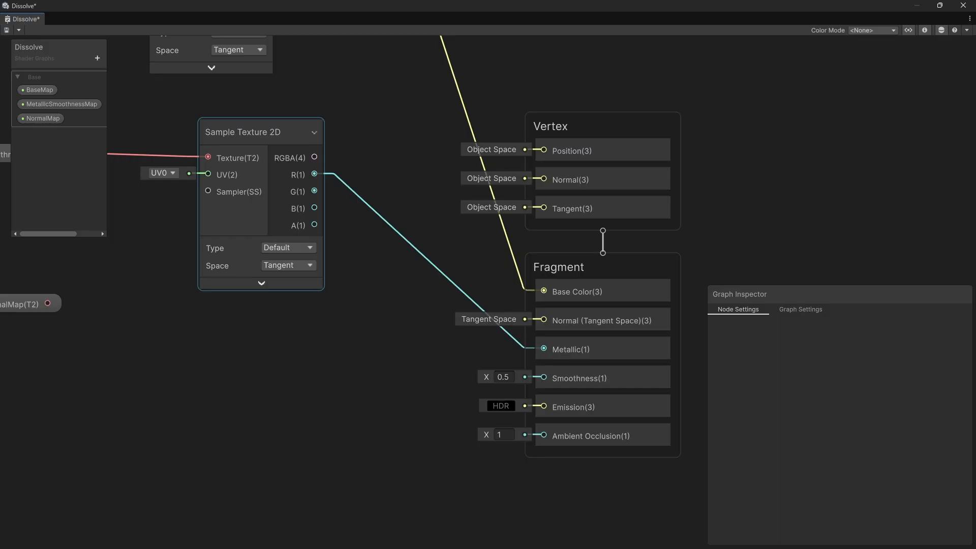
left_click_drag(314, 224, 543, 378)
scroll(768, 179, "down", 3)
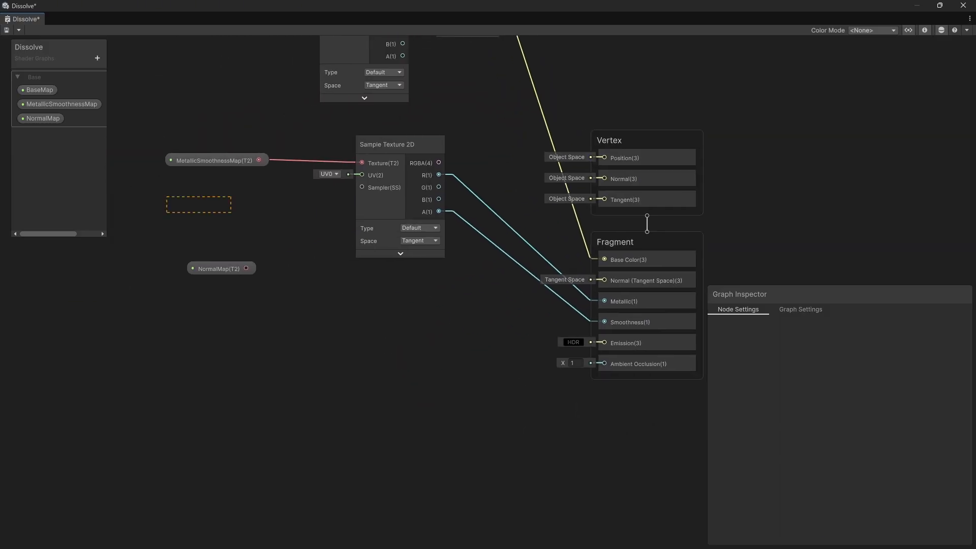
- Shift the MetallicSmoothnessMap node and its sample away from the Fragment block, and move the NormalMap node farther below them
left_click_drag(232, 197, 386, 152)
left_click_drag(387, 152, 325, 159)
left_click(285, 228)
left_click_drag(222, 268, 156, 351)
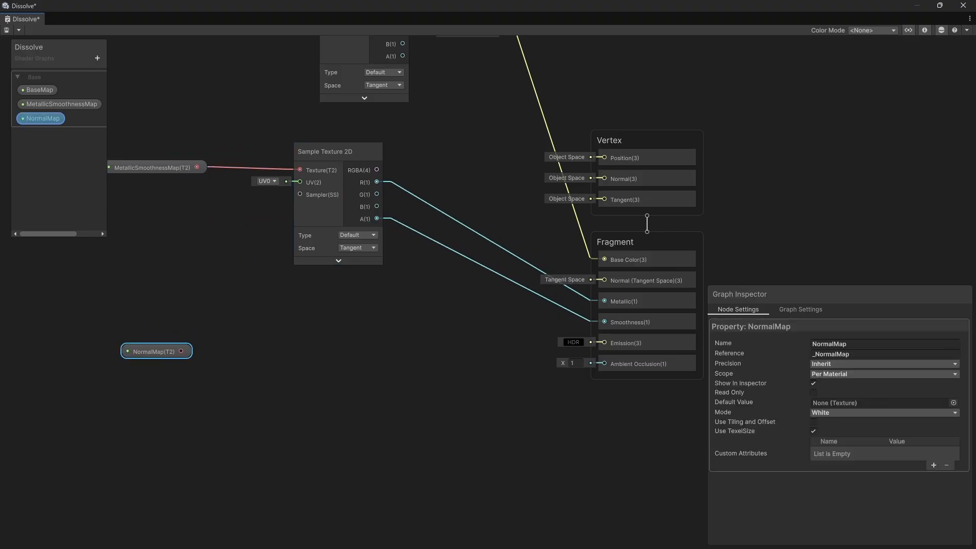
left_click(229, 285)
- Duplicate the MetallicSmoothnessMap's Sample Texture 2D node, placing the copy beside the NormalMap node
left_click(325, 152)
key("ctrl+d")
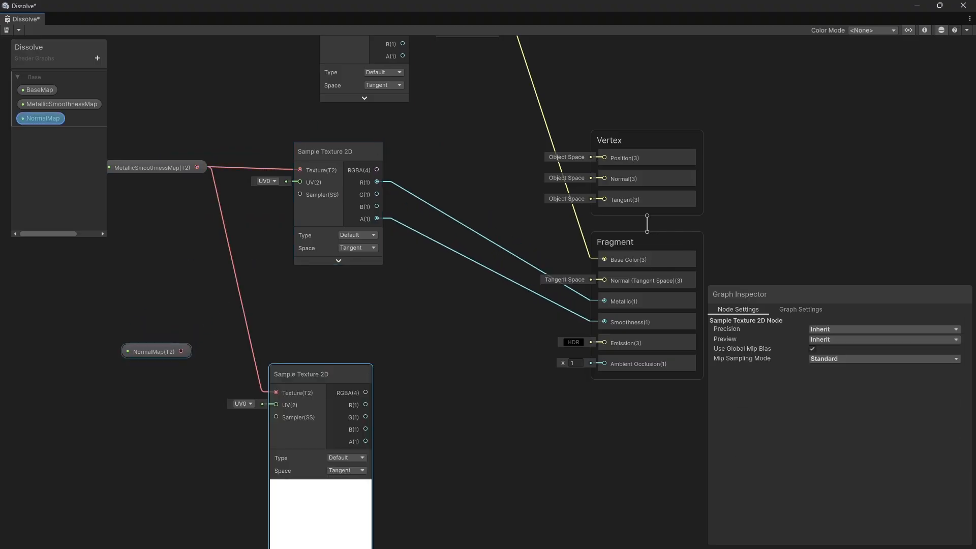
- Set the NormalMap property's default texture mode to Normal Map
left_click(155, 351)
left_click(834, 412)
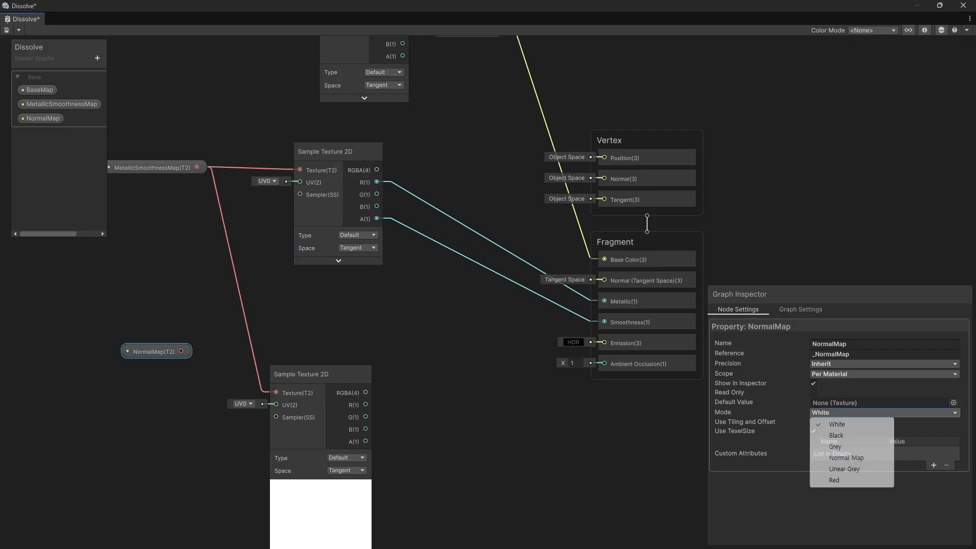
left_click(847, 457)
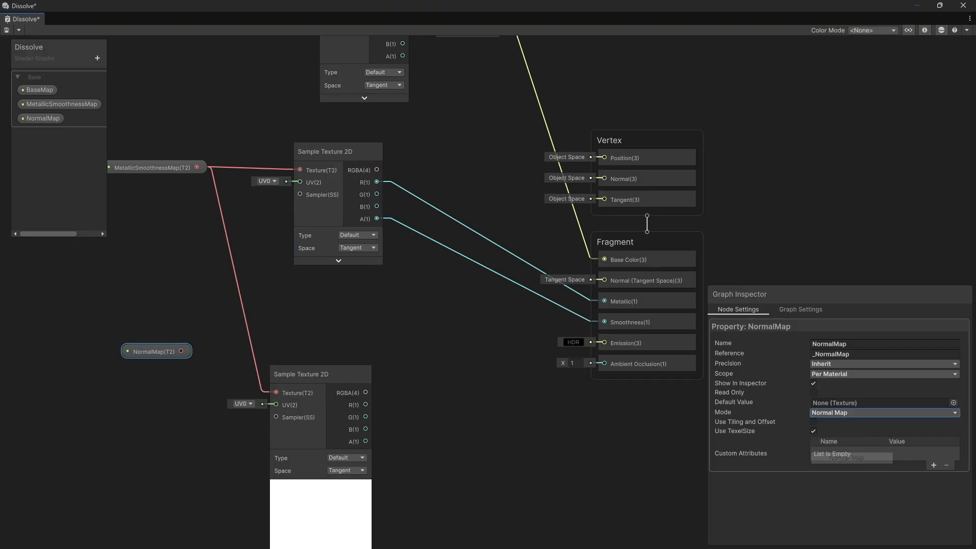
- Connect NormalMap to the duplicated Sample Texture 2D node, collapse its preview, and shift both nodes away from the Fragment block
left_click(388, 329)
middle_click_drag(388, 329, 438, 231)
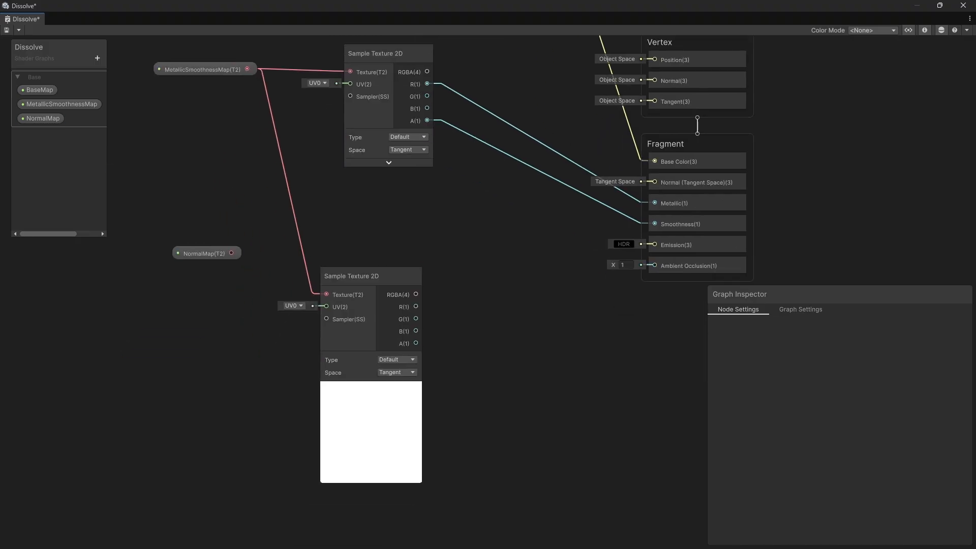
left_click_drag(331, 295, 327, 294)
left_click_drag(350, 276, 349, 243)
left_click(357, 362)
left_click_drag(407, 224, 214, 285)
left_click_drag(349, 243, 228, 246)
left_click(335, 236)
- Add a Normal Unpack node, feed it from the NormalMap sample's RGBA output, and collapse its preview
key("space")
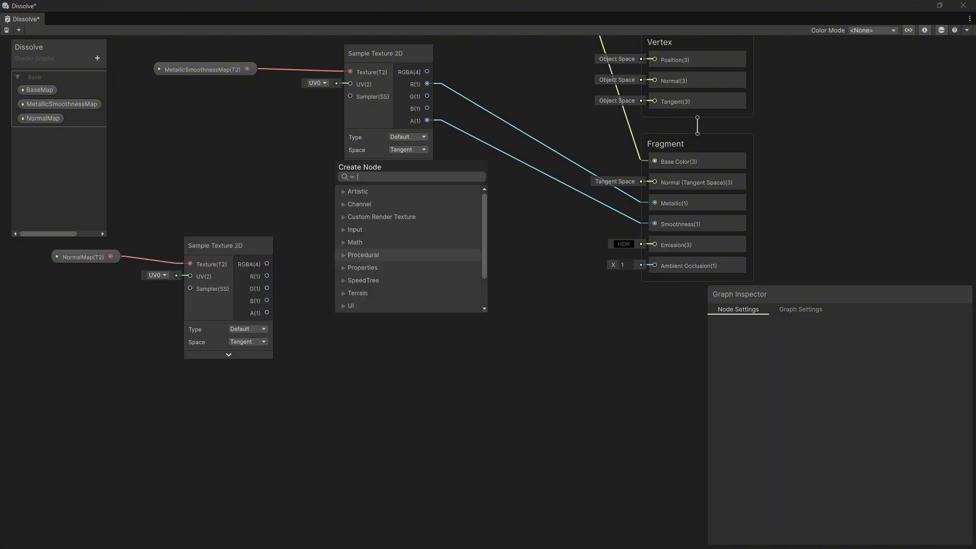
type("unpac")
key("Return")
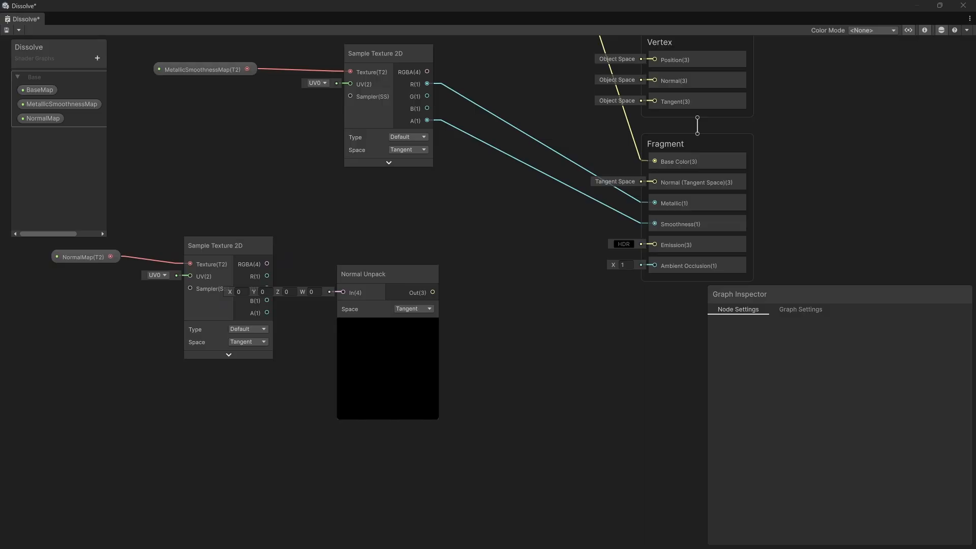
left_click_drag(267, 264, 370, 245)
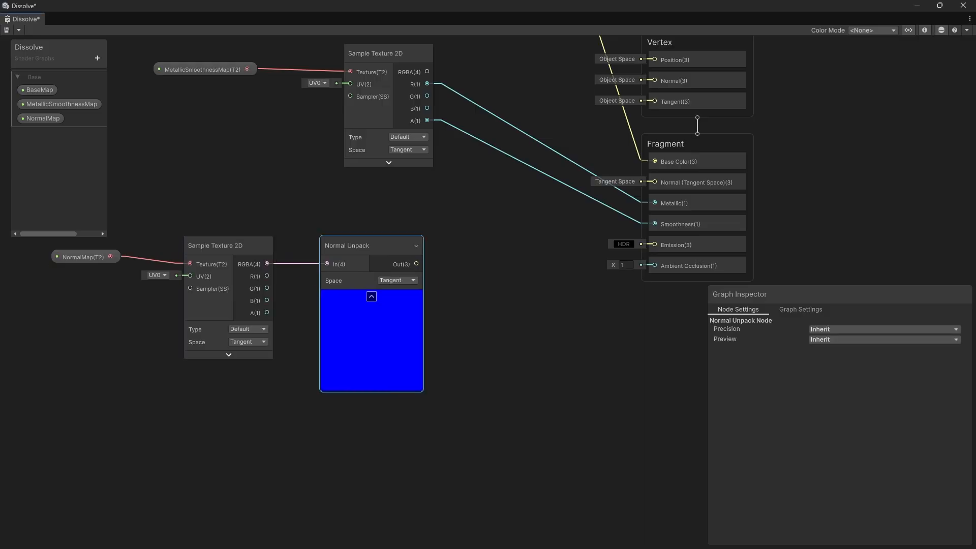
left_click(371, 297)
- Add a Normal Strength node, connect the Normal Unpack output to its In input, and collapse its preview
key("space")
type("strength")
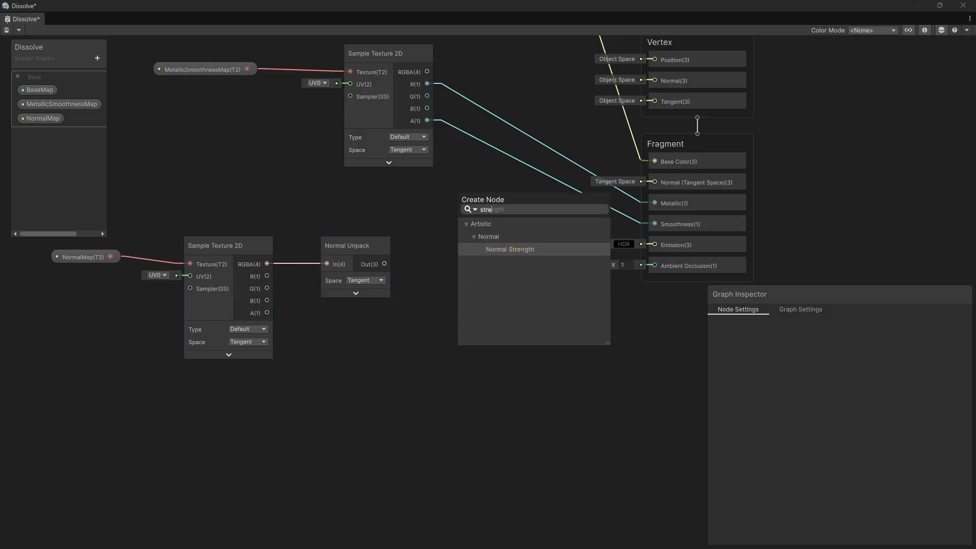
key("Return")
left_click_drag(384, 264, 461, 247)
left_click(511, 352)
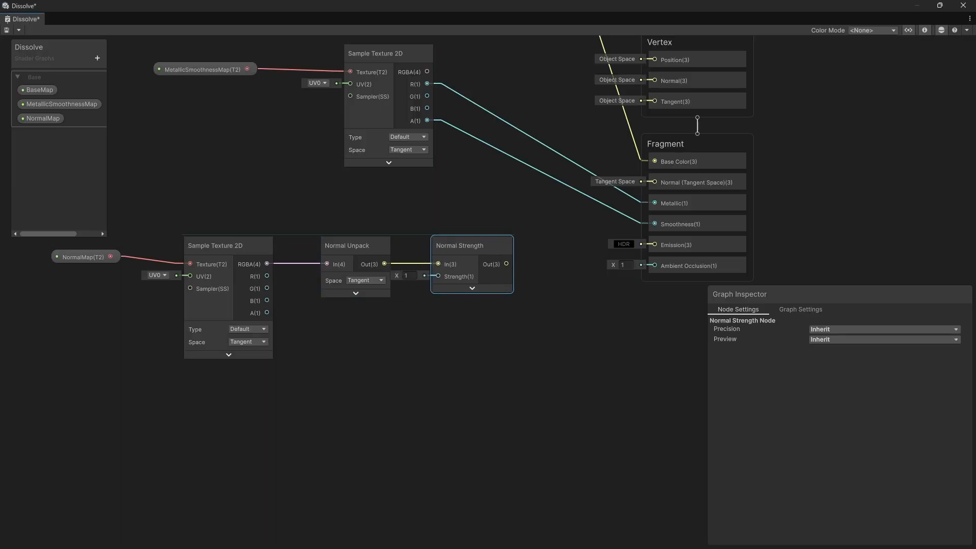
- Connect the Normal Strength output to the Fragment's Normal (Tangent Space) input and save the Dissolve graph
left_click_drag(524, 271, 654, 182)
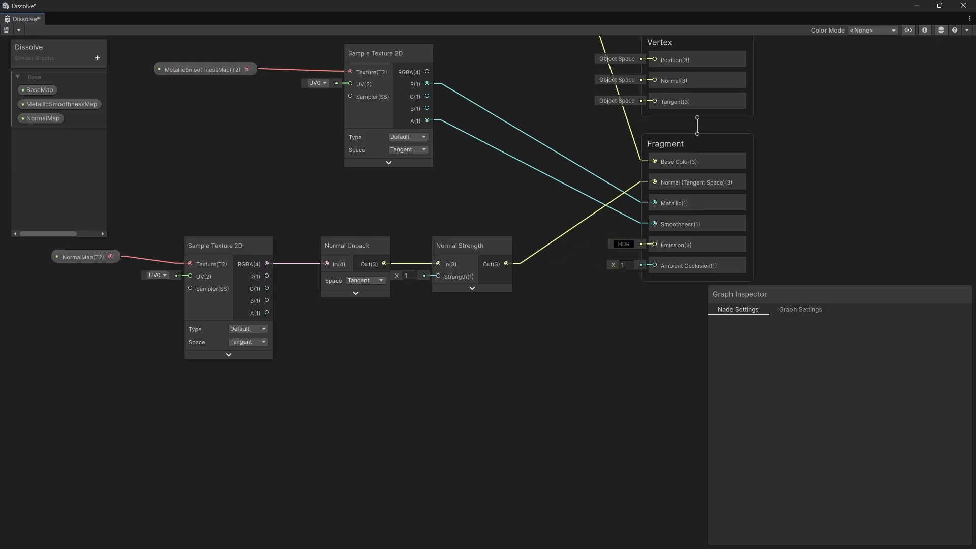
key("ctrl+s")
left_click_drag(386, 6, 0, 153)
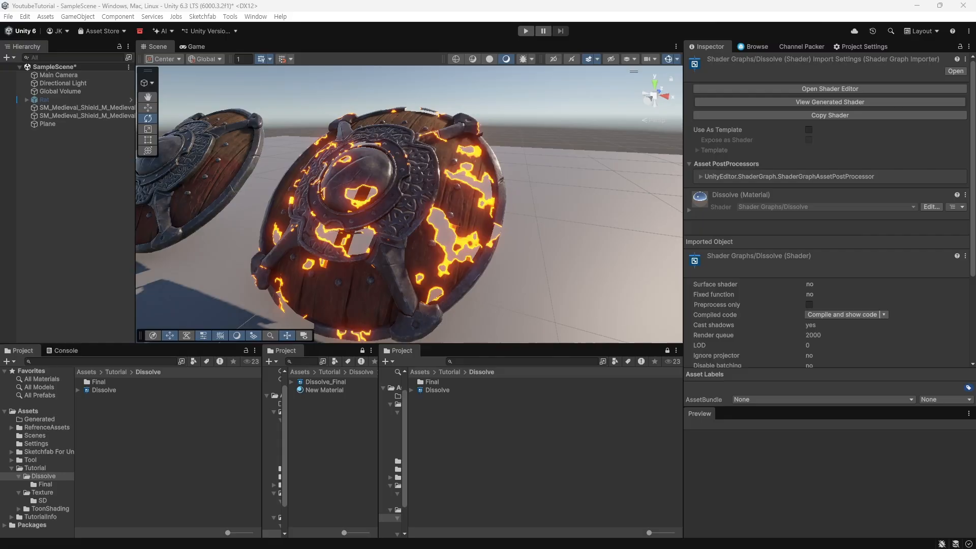
- Duplicate the undissolved medieval shield in the scene and move the copy to the far side of the dissolving shield
scroll(409, 204, "down", 6)
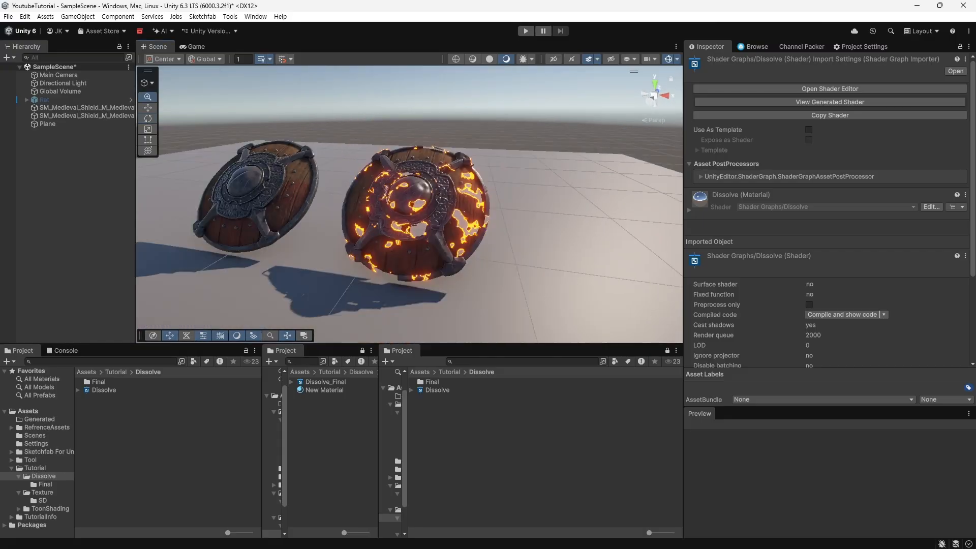
left_click(305, 195)
left_click_drag(356, 213, 626, 221, "alt")
key("ctrl+d")
key("w")
left_click_drag(626, 220, 519, 196, "alt")
scroll(409, 204, "up", 2)
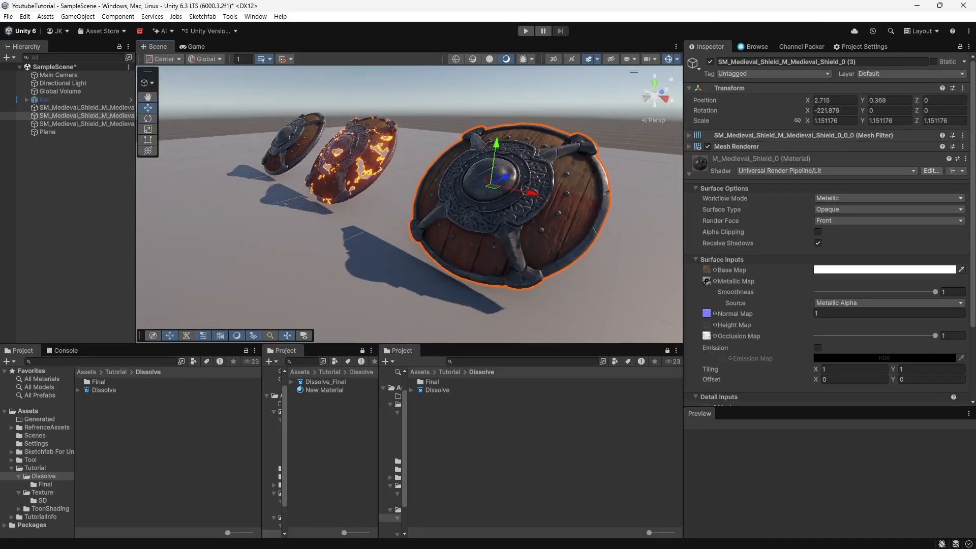
- Create a new material in the Dissolve folder and apply it, with the Dissolve shader graph, to the duplicated shield
right_click(496, 454)
mouse_move(559, 167)
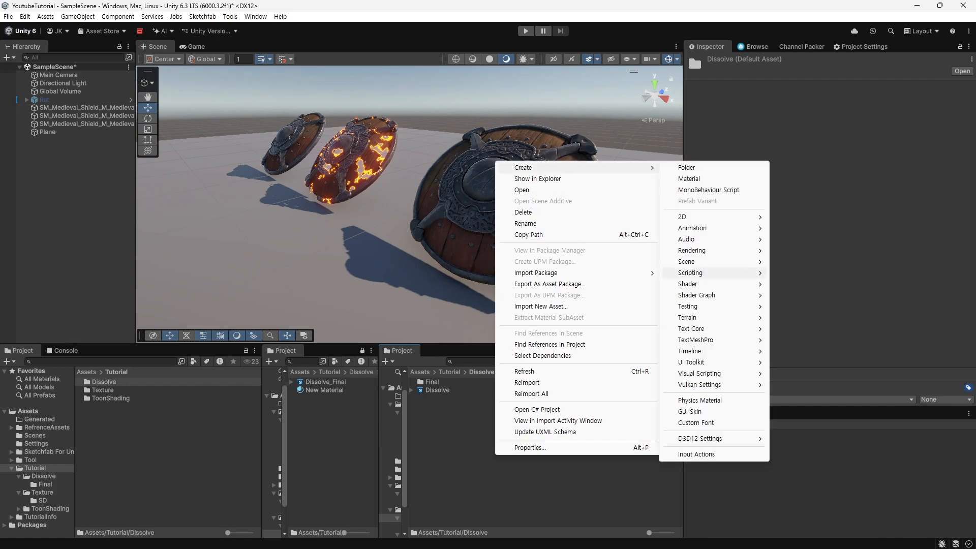
mouse_move(712, 250)
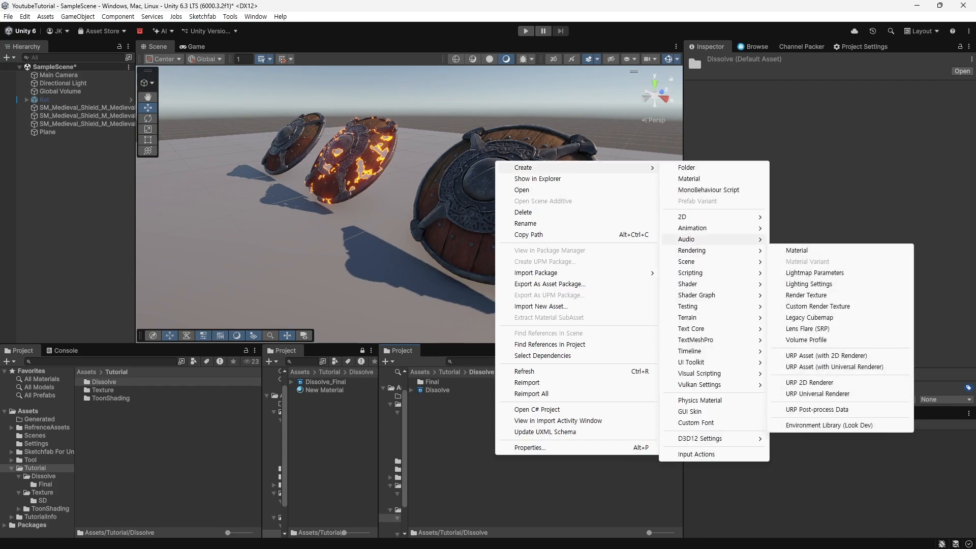
left_click(793, 251)
left_click_drag(437, 390, 539, 239)
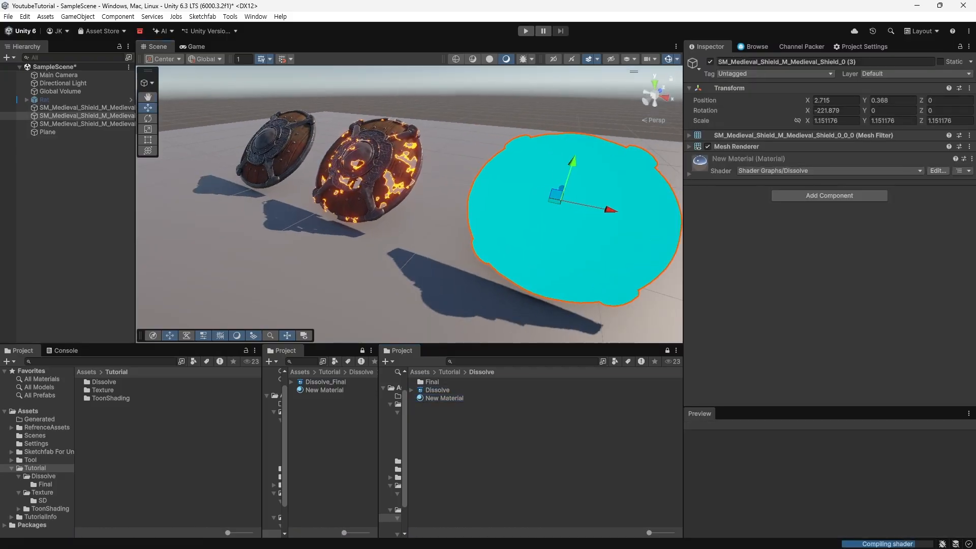
- Locate the original shield's Base Map texture in the project, then select the duplicated shield and expand its new material's properties
left_click(276, 149)
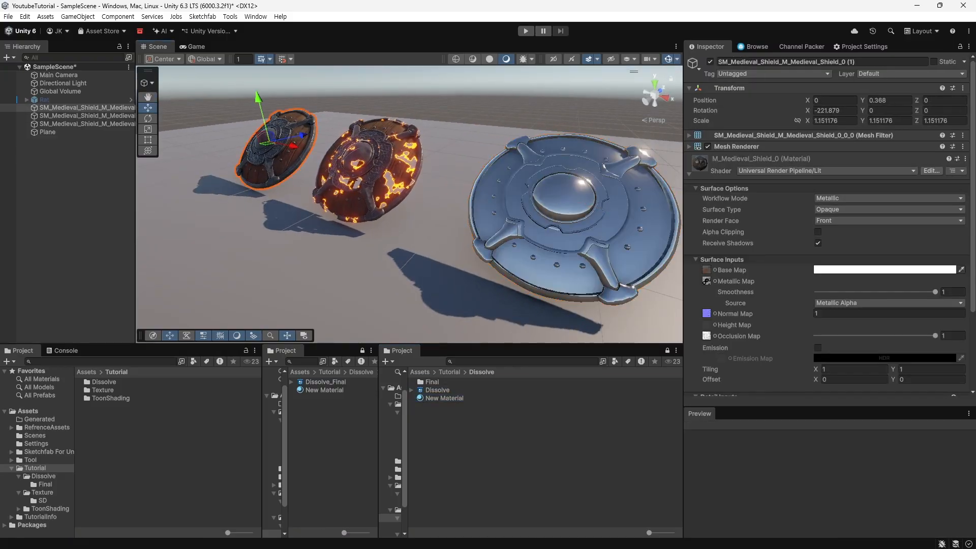
left_click(706, 270)
left_click(565, 203)
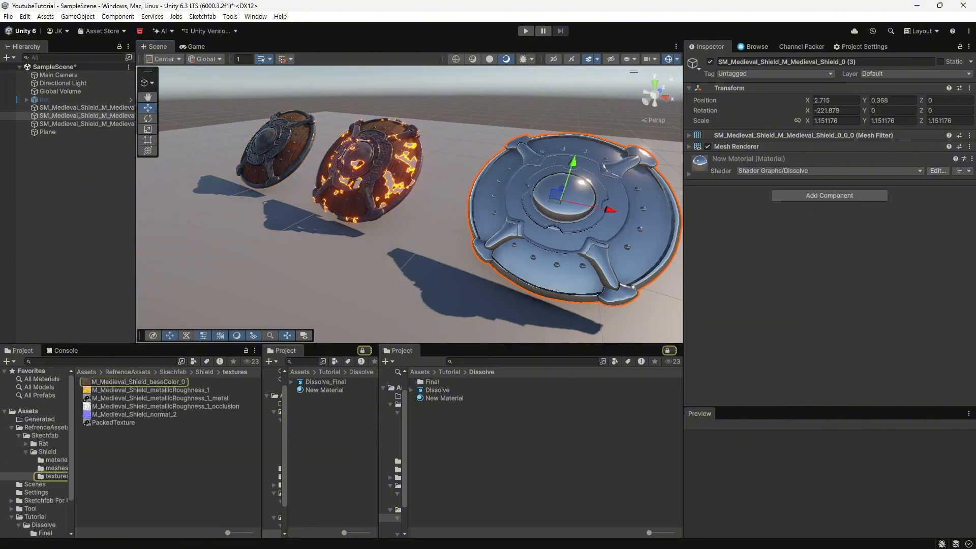
left_click(447, 239)
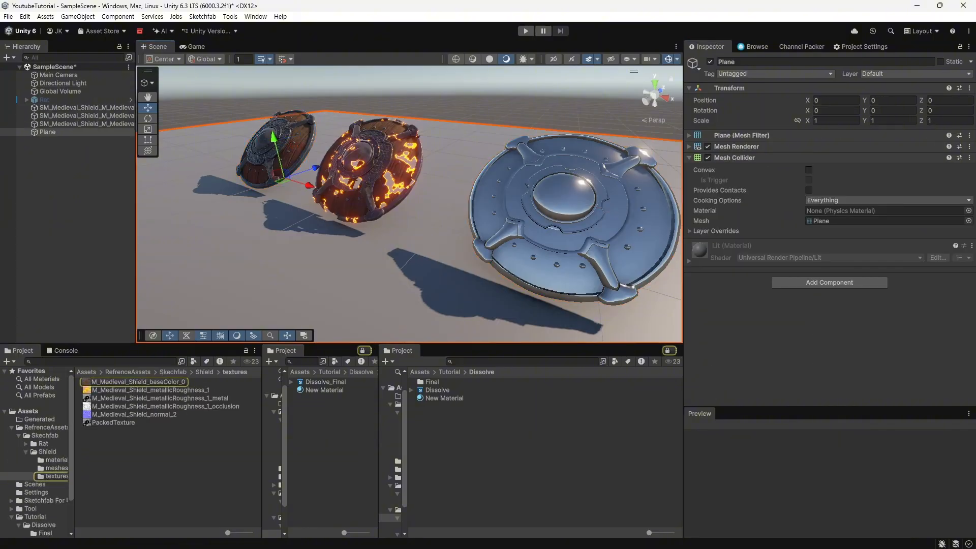
left_click(564, 213)
left_click(690, 174)
- Assign M_Medieval_Shield_baseColor_0 to the new material's BaseMap and PackedTexture to its MetallicSmoothnessMap
middle_click_drag(561, 214, 465, 193)
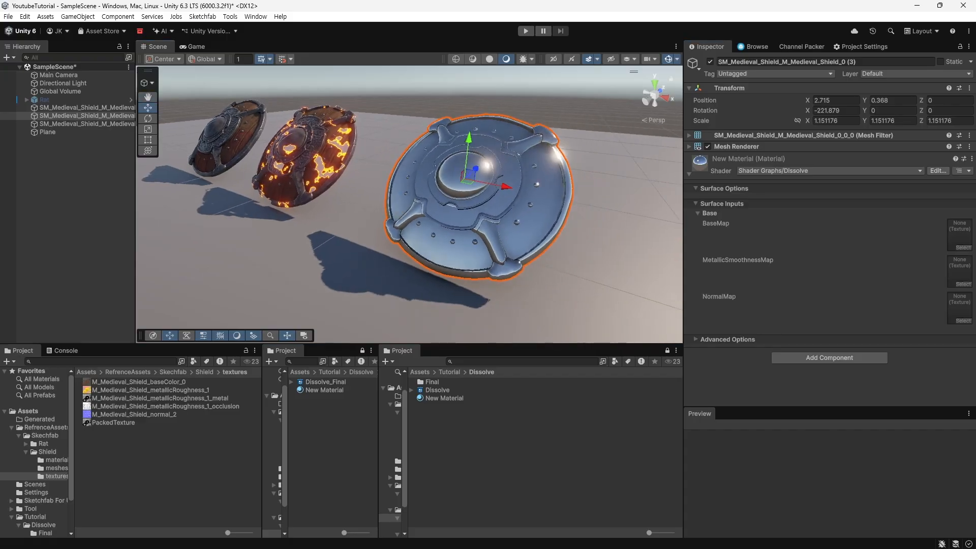
left_click_drag(138, 382, 959, 234)
mouse_move(508, 203)
left_mouse_down("alt")
mouse_move(546, 211)
mouse_move(503, 203)
left_mouse_up("alt")
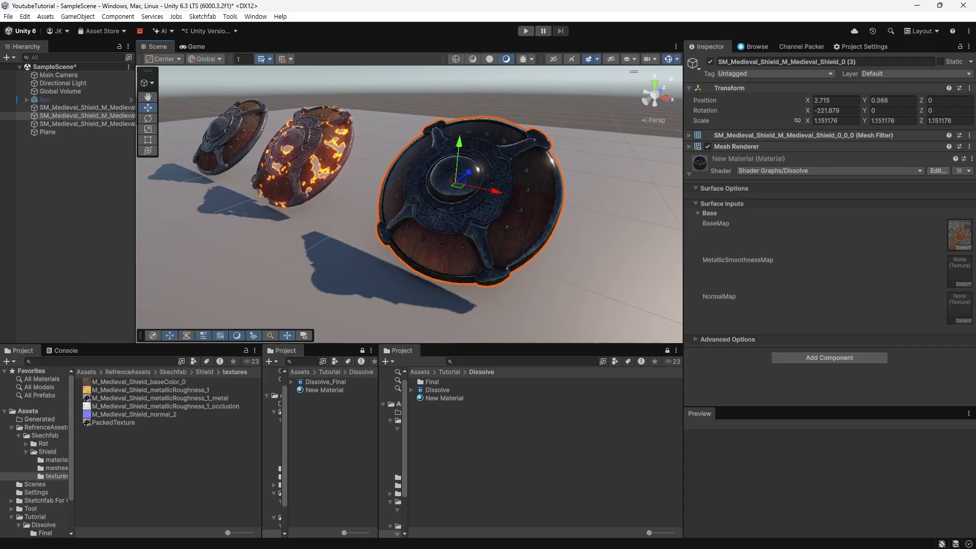
left_click_drag(113, 422, 959, 269)
right_click_drag(409, 203, 346, 208)
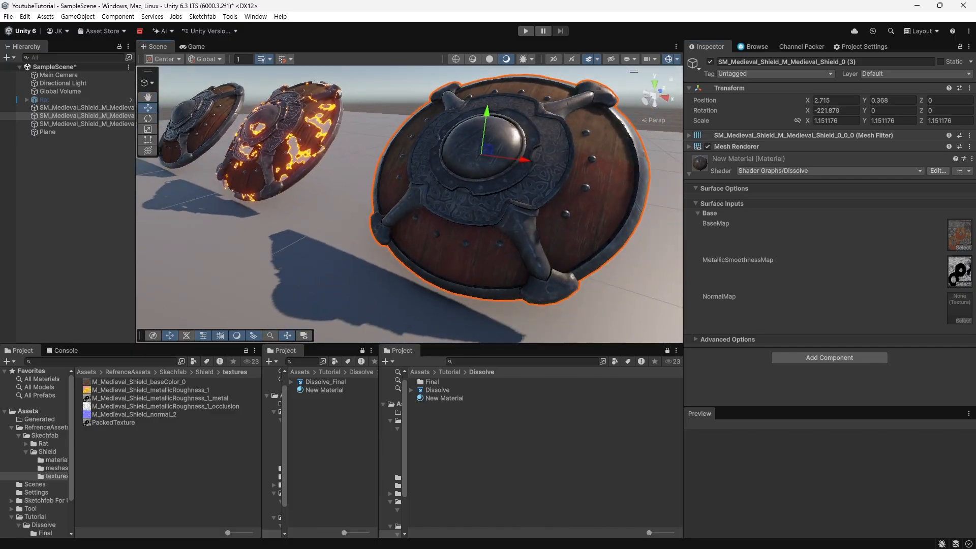
- Assign M_Medieval_Shield_normal_2 to the new material's NormalMap and frame the duplicated shield to check it up close
left_click_drag(135, 414, 959, 307)
mouse_move(409, 203)
right_mouse_down()
mouse_move(409, 233)
mouse_move(366, 203)
mouse_move(410, 193)
right_mouse_up()
left_click(335, 218)
left_click(485, 194)
key("f")
mouse_move(409, 203)
left_mouse_down("alt")
mouse_move(409, 229)
mouse_move(458, 188)
mouse_move(409, 239)
mouse_move(356, 152)
mouse_move(463, 152)
mouse_move(391, 213)
mouse_move(394, 203)
left_mouse_up("alt")
scroll(410, 204, "up", 4)
scroll(409, 204, "down", 3)
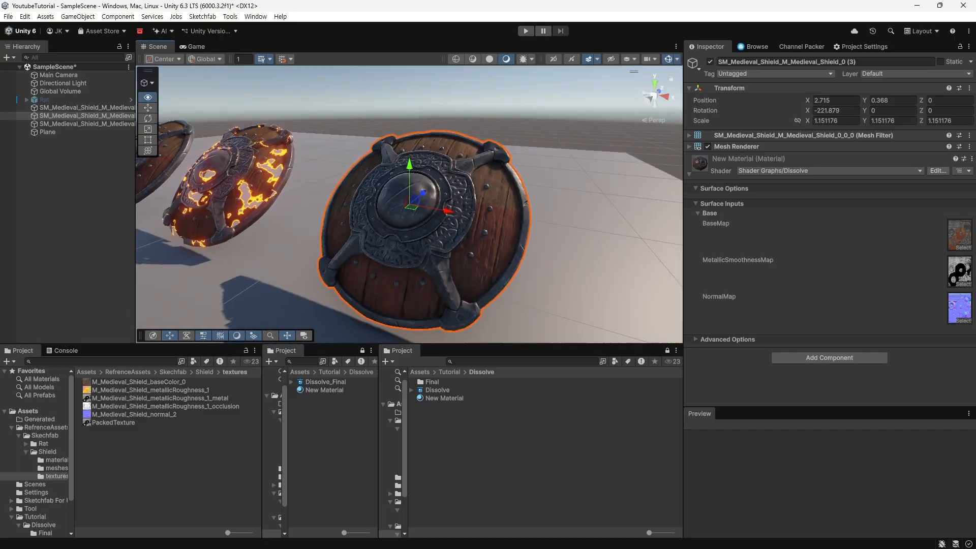
- Return to the Dissolve graph in a maximized window and add a Texture 2D property named DissolveNoise
left_click_drag(0, 190, 659, 109)
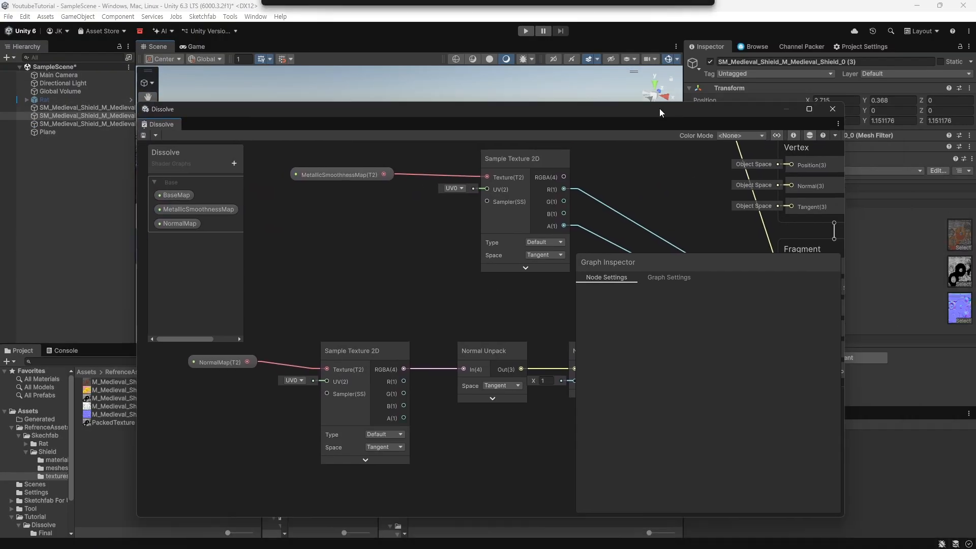
left_click(809, 108)
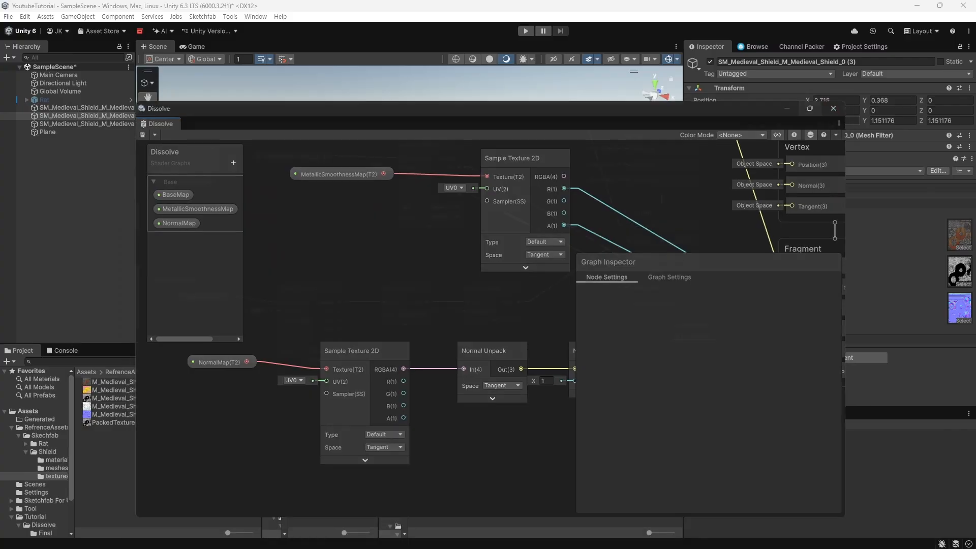
middle_click_drag(458, 356, 509, 323)
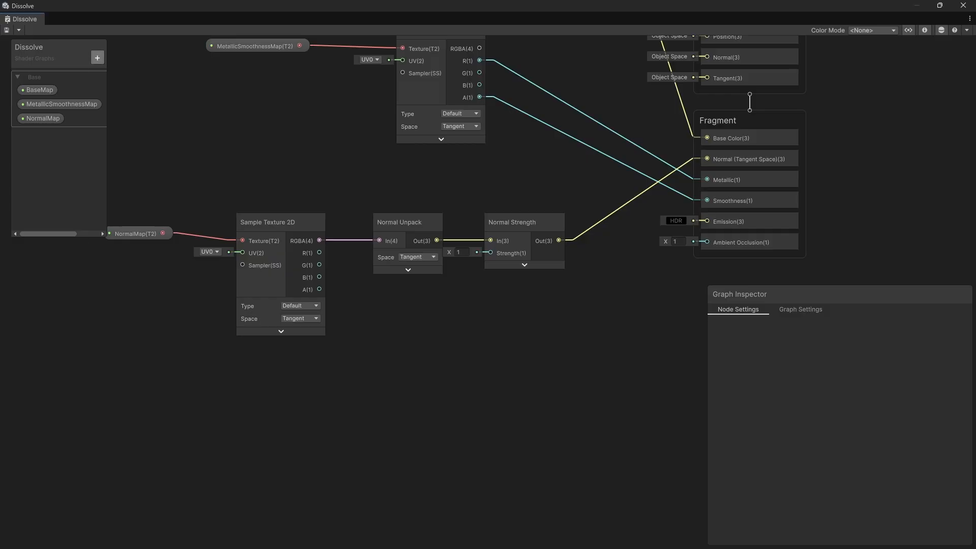
left_click(97, 58)
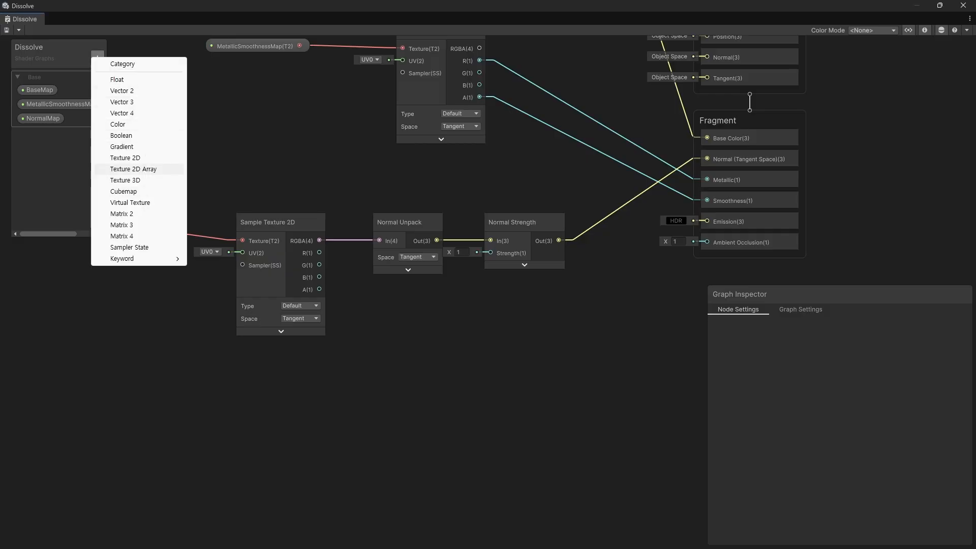
left_click(125, 158)
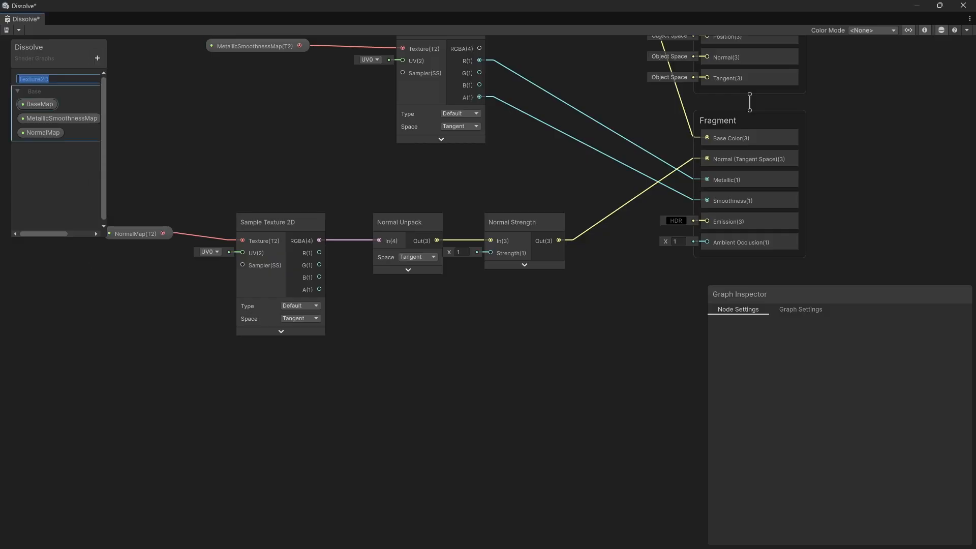
type("Noise")
key("Return")
left_click(46, 77)
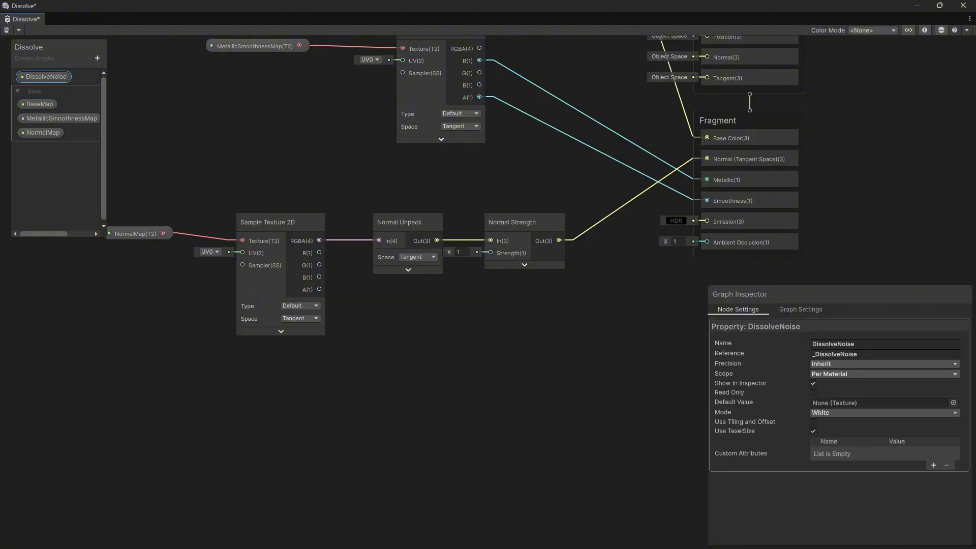
right_click(51, 76)
left_click(112, 120)
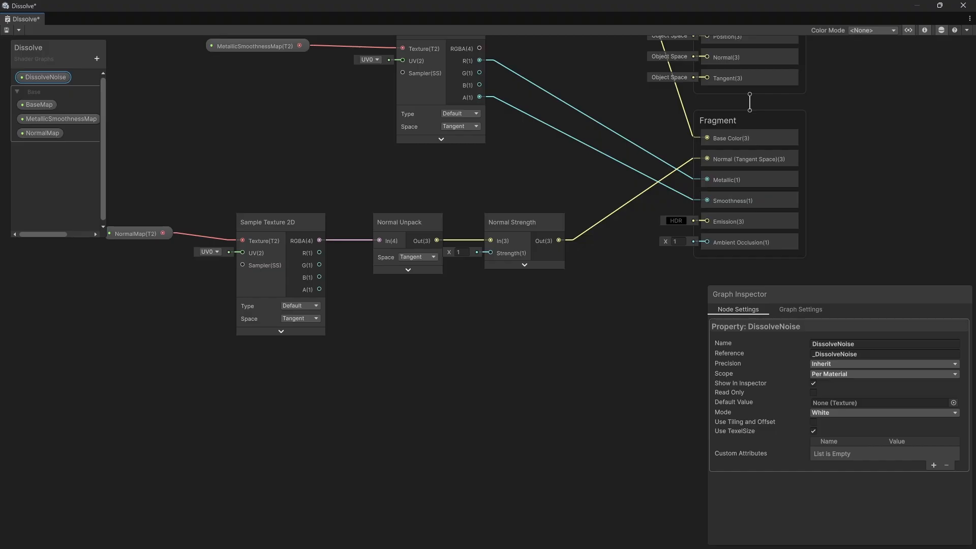
key("Escape")
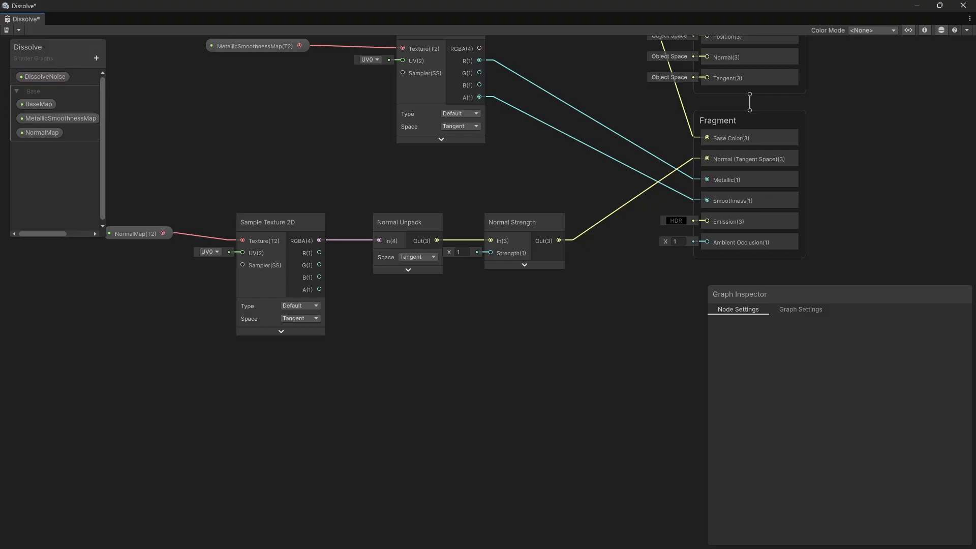
right_click(29, 78)
left_click(40, 105)
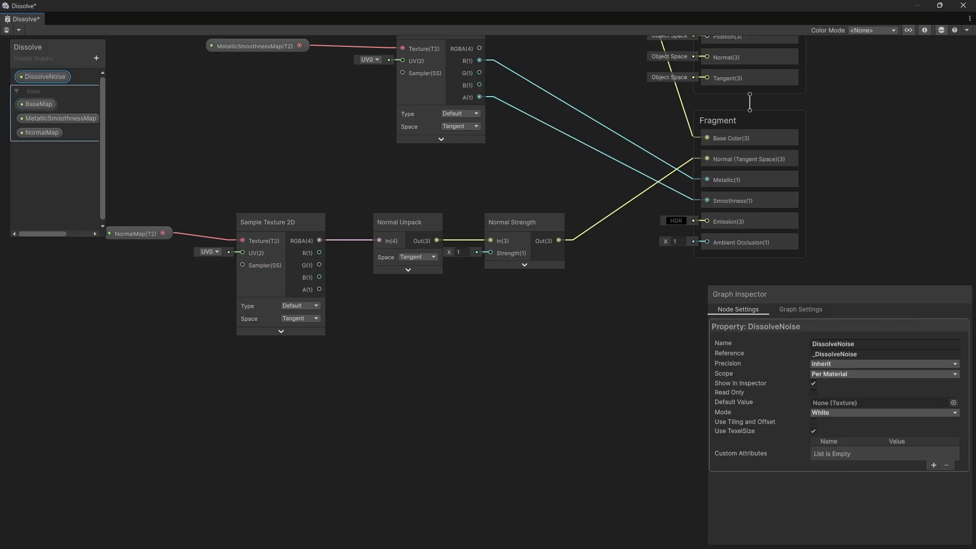
- Widen the Blackboard and group the DissolveNoise property in a new category named Dissolve
left_click_drag(104, 122, 209, 122)
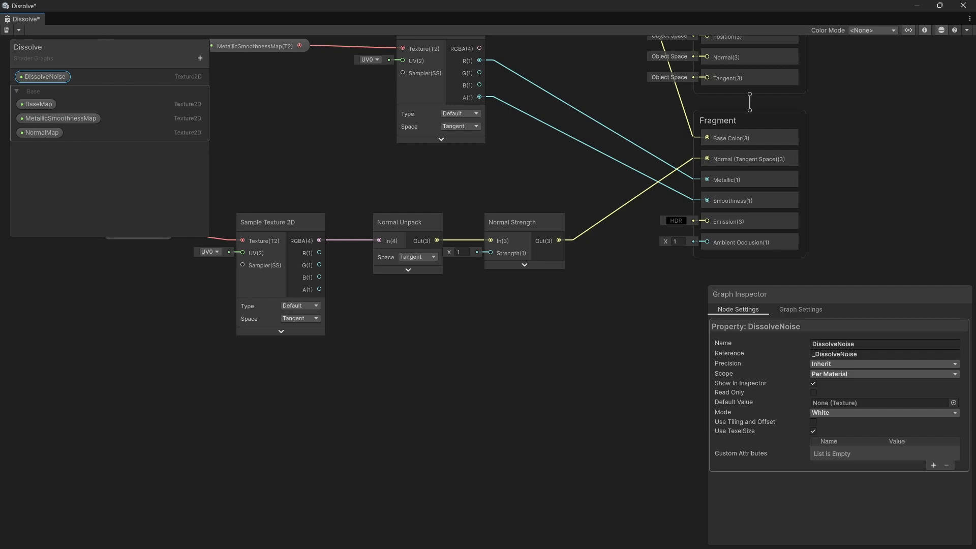
right_click(48, 78)
left_click(42, 133)
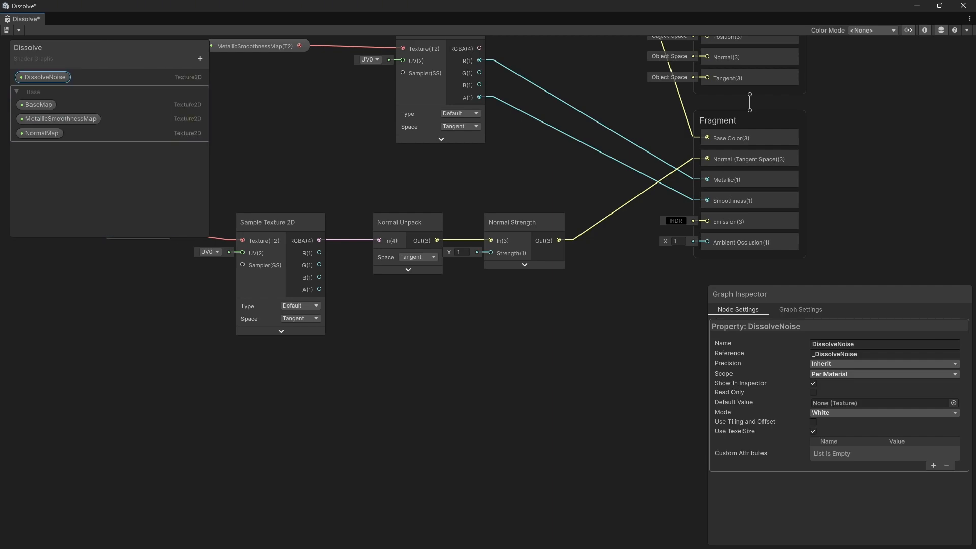
left_click(199, 58)
left_click(218, 63)
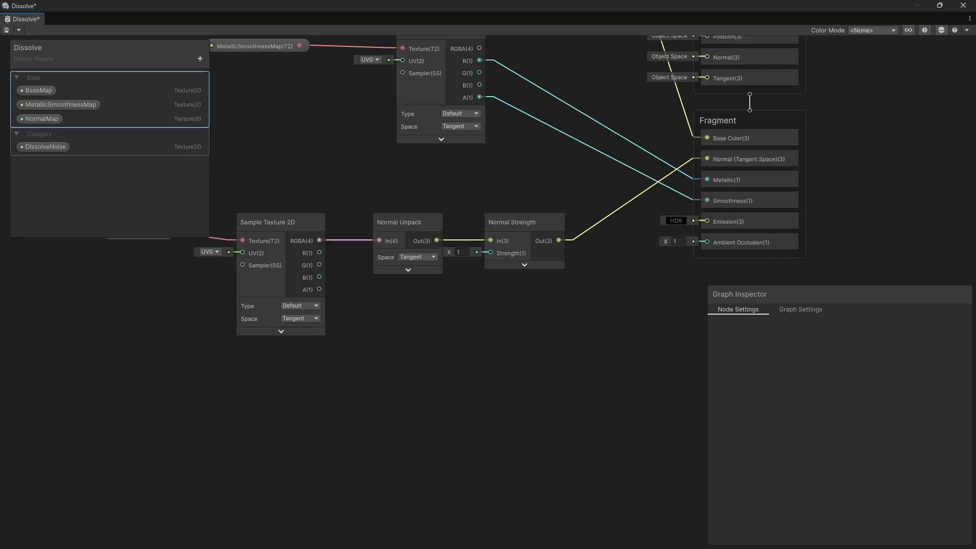
type("D")
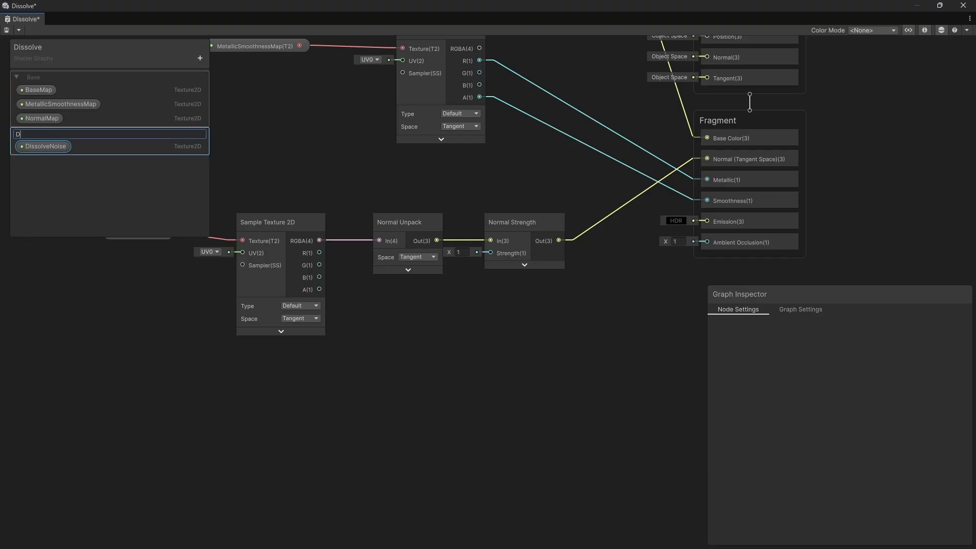
type("issolve")
key("Return")
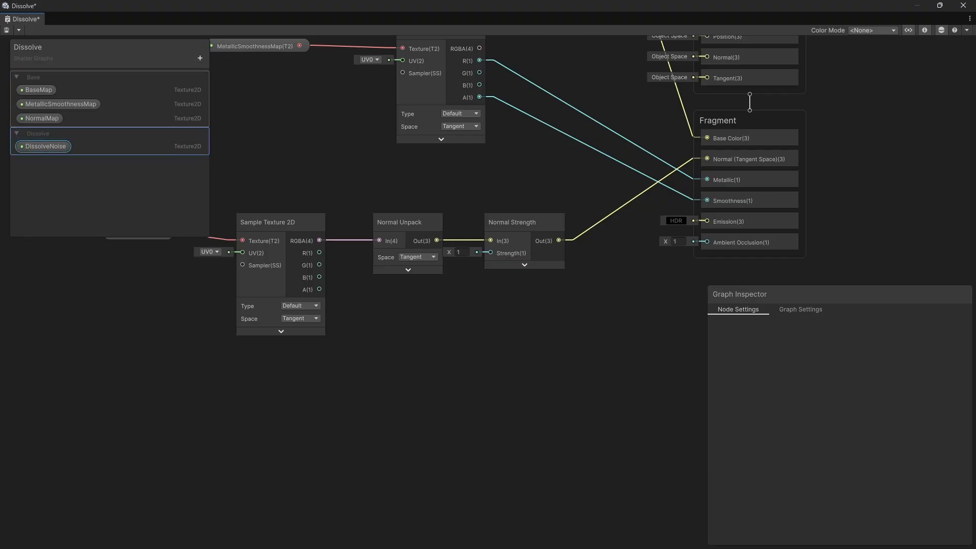
- Rename the DissolveNoise property as DissolveNoiseMap
double_click(43, 146)
left_click(59, 149)
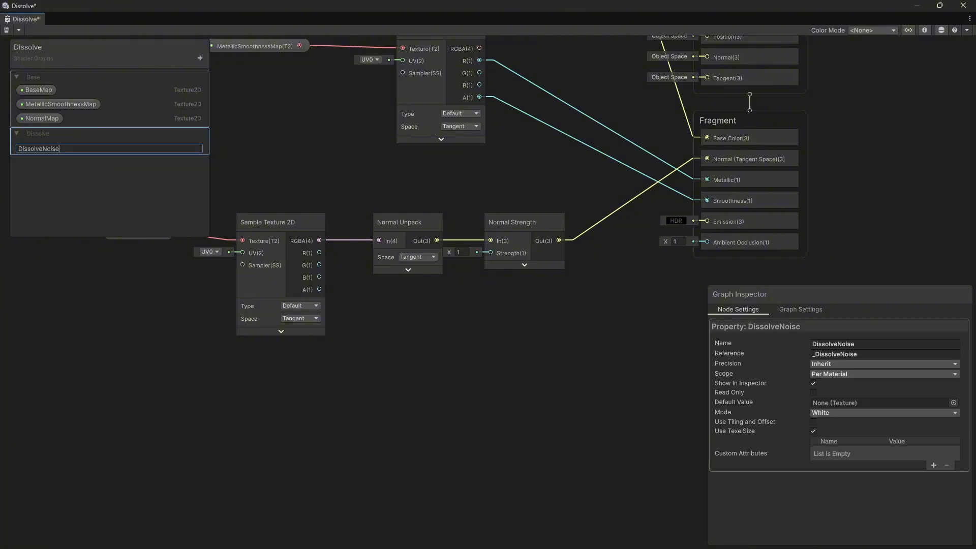
type("Map")
key("Return")
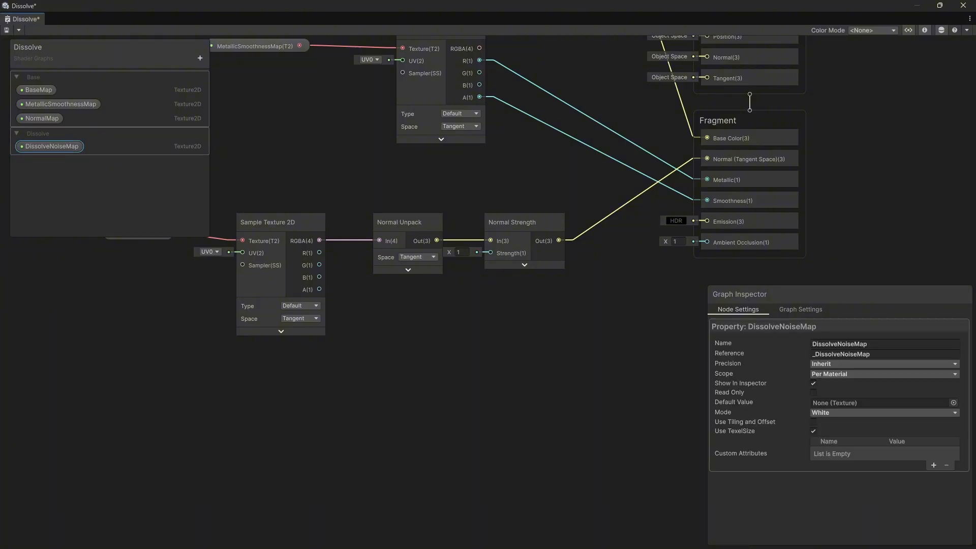
- Add a Float property named Dissolve and place it in the Dissolve category below DissolveNoiseMap
left_click(200, 57)
left_click(229, 82)
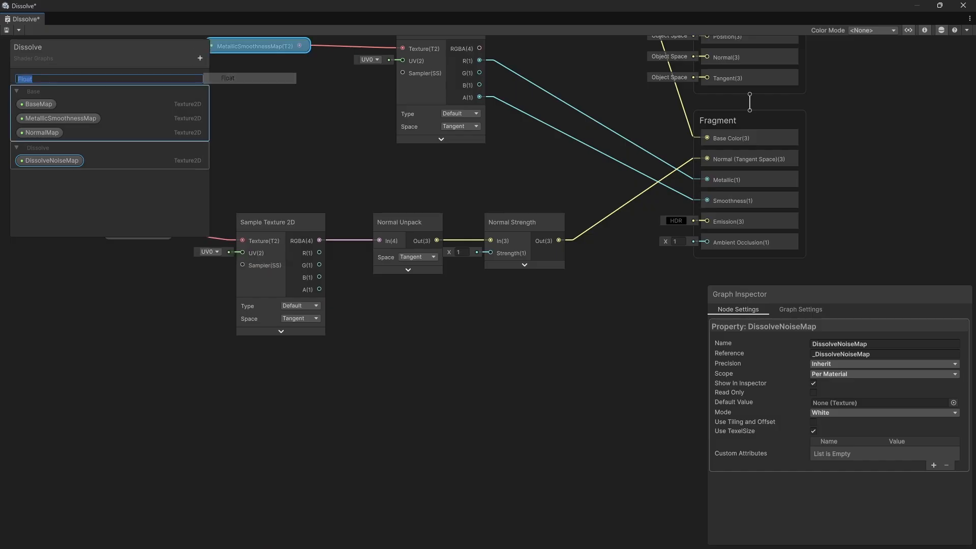
type("Dissolve")
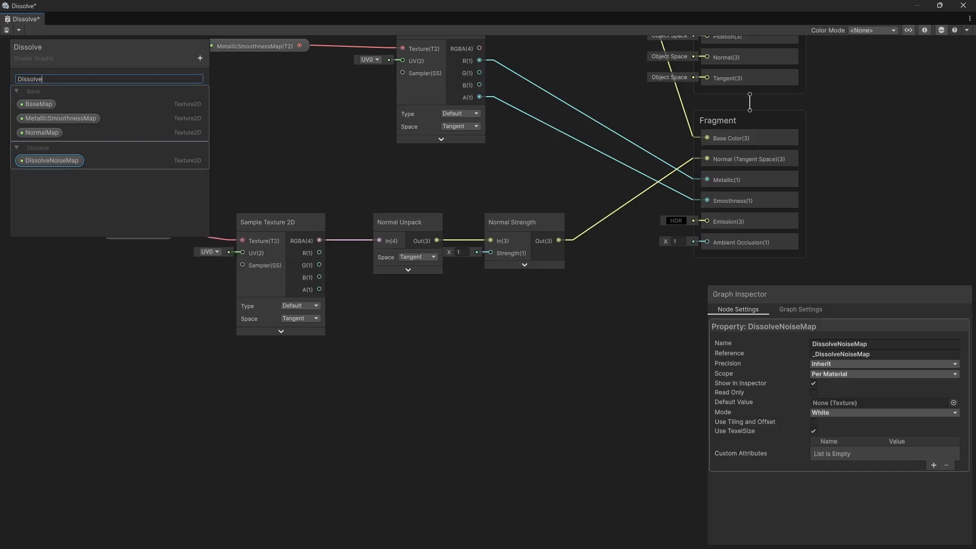
key("Return")
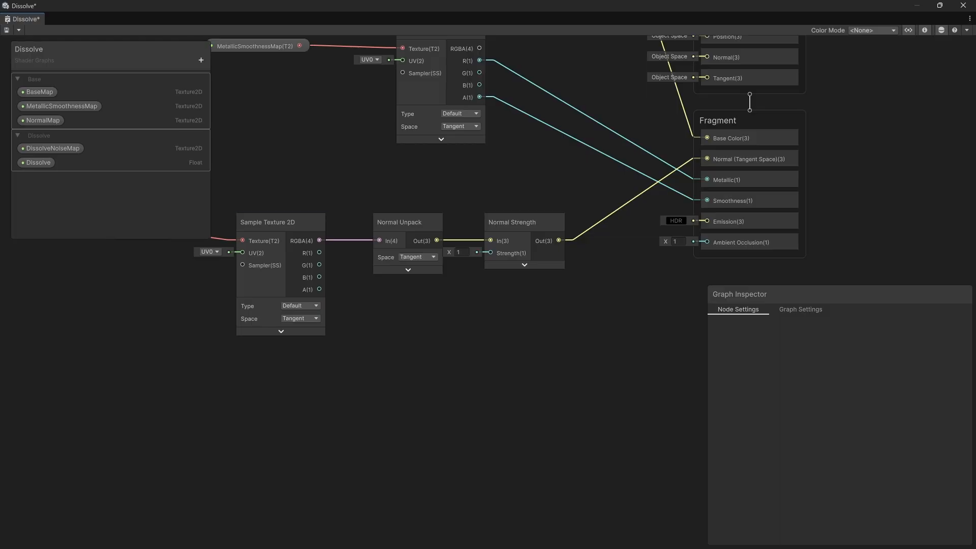
- Set the Dissolve property's mode to Slider, keeping a default value of 0 and a range of 0 to 1
middle_click_drag(466, 188, 509, 200)
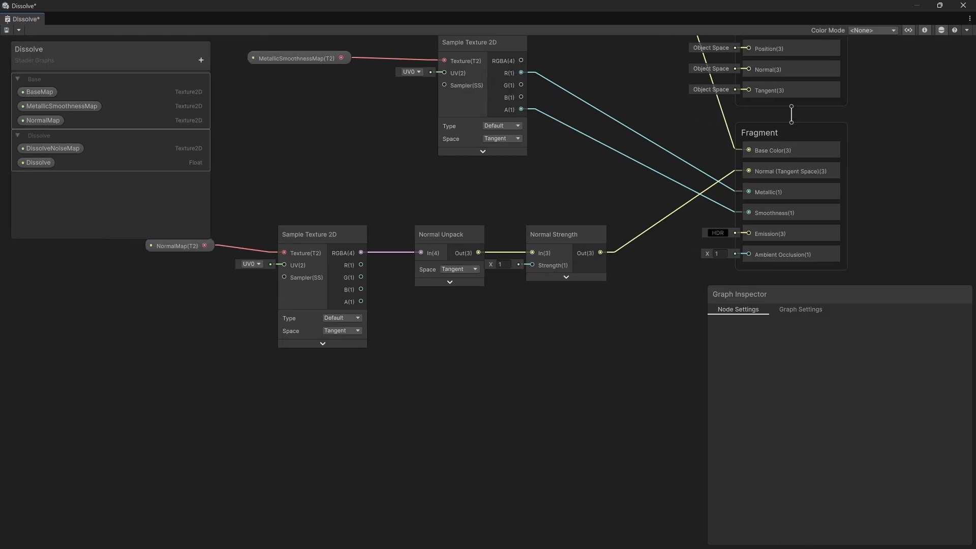
left_click(37, 162)
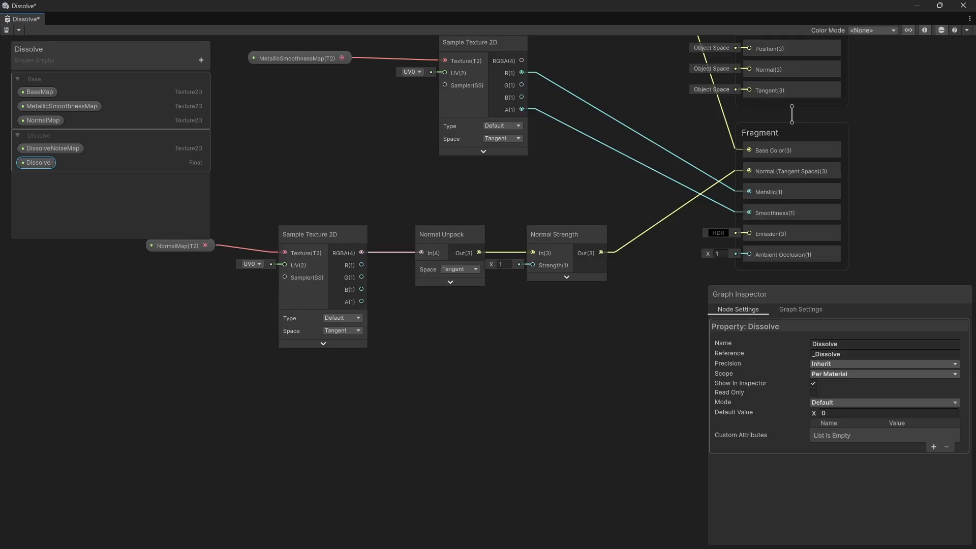
left_click(864, 402)
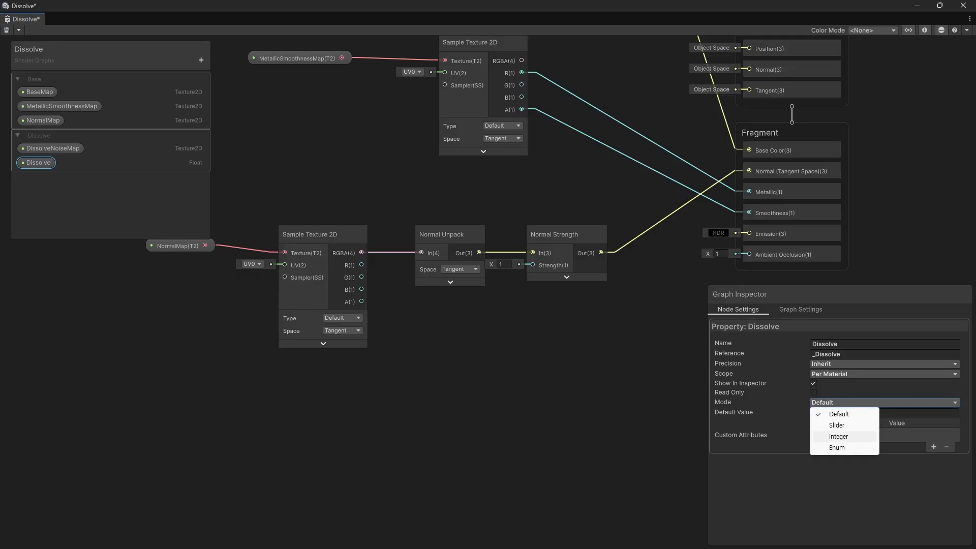
left_click(836, 425)
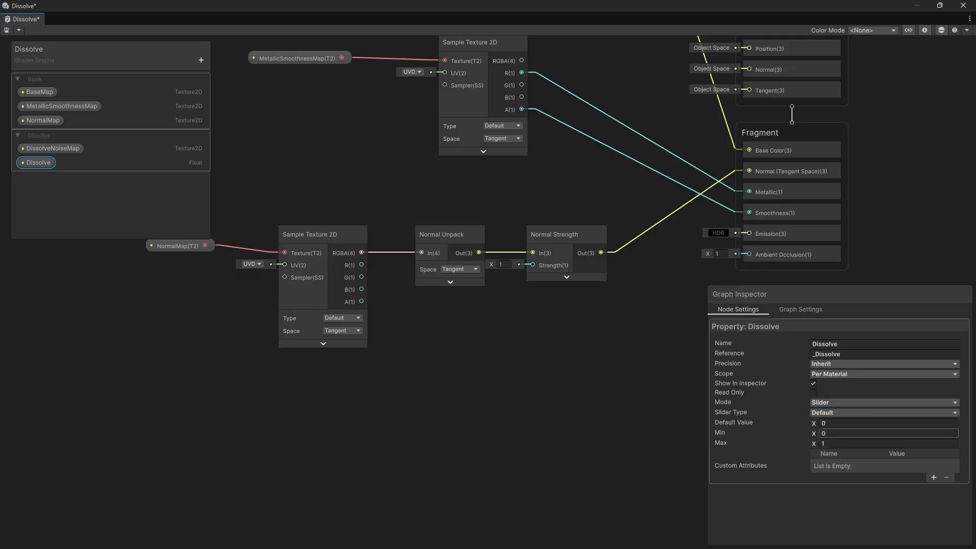
left_click(837, 423)
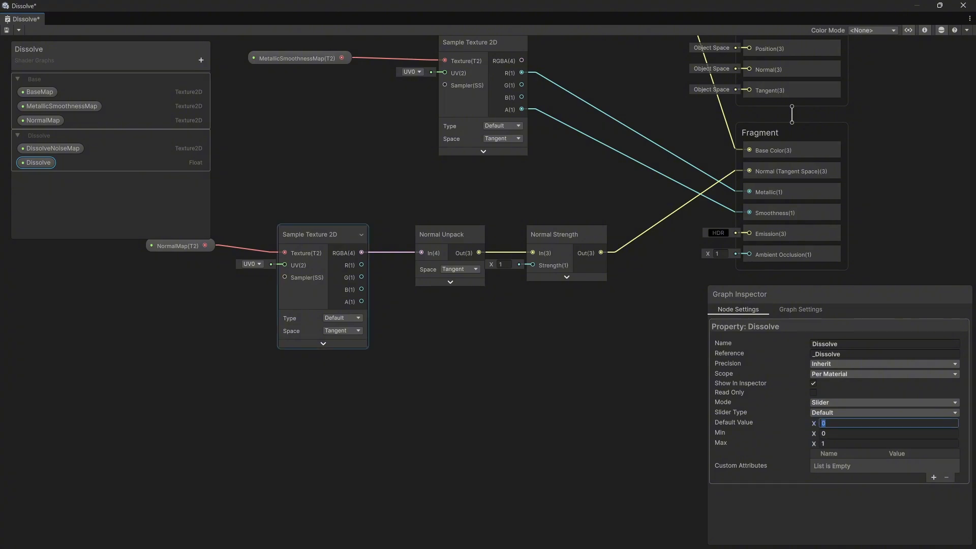
key("Return")
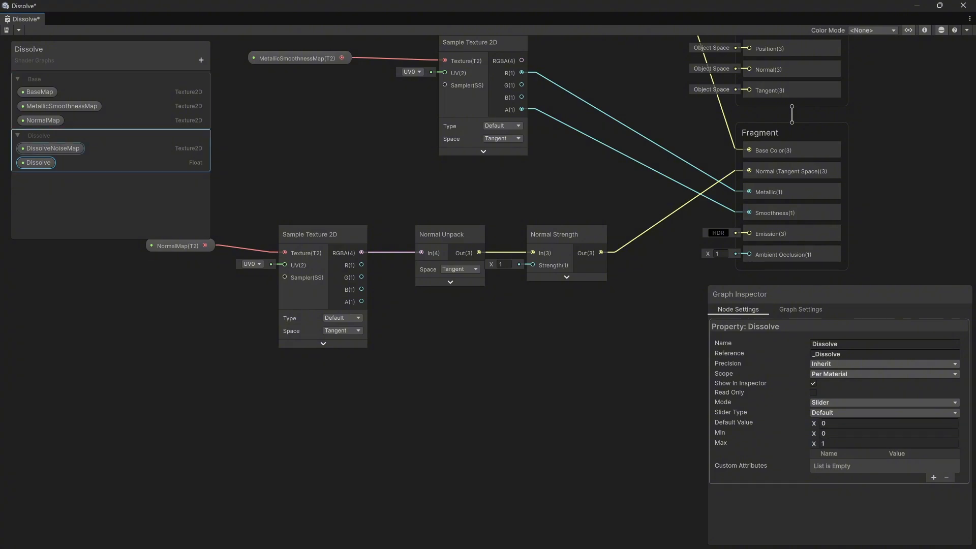
- Enable tiling and offset for the DissolveNoiseMap property and save the graph
left_click(53, 148)
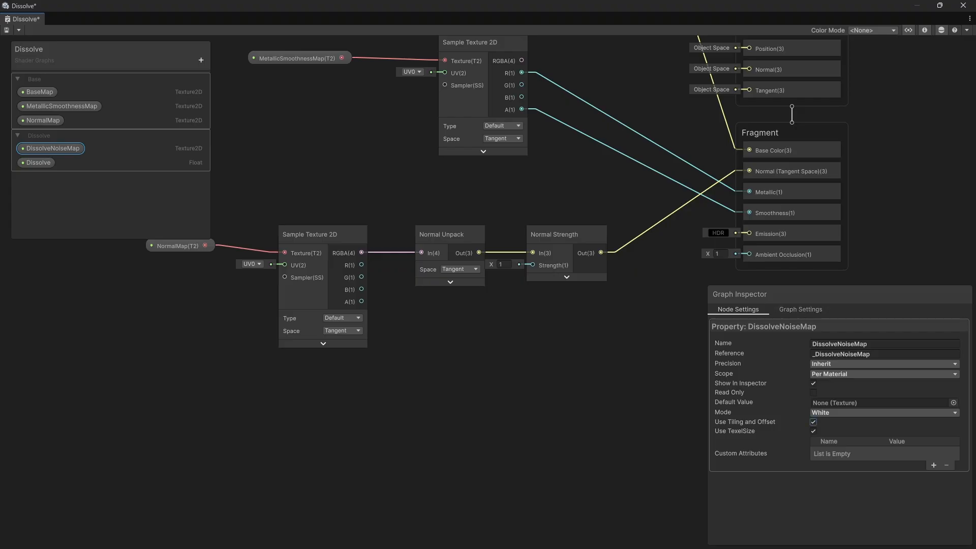
left_click(137, 355)
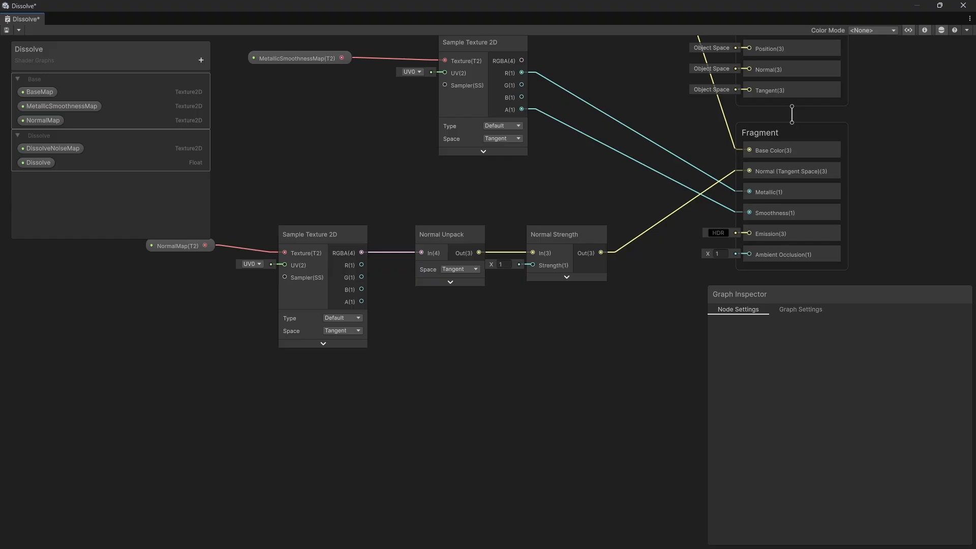
key("ctrl+s")
- Place a DissolveNoiseMap property node in the empty space below the normal map nodes
scroll(426, 396, "down", 1)
middle_click_drag(427, 396, 410, 322)
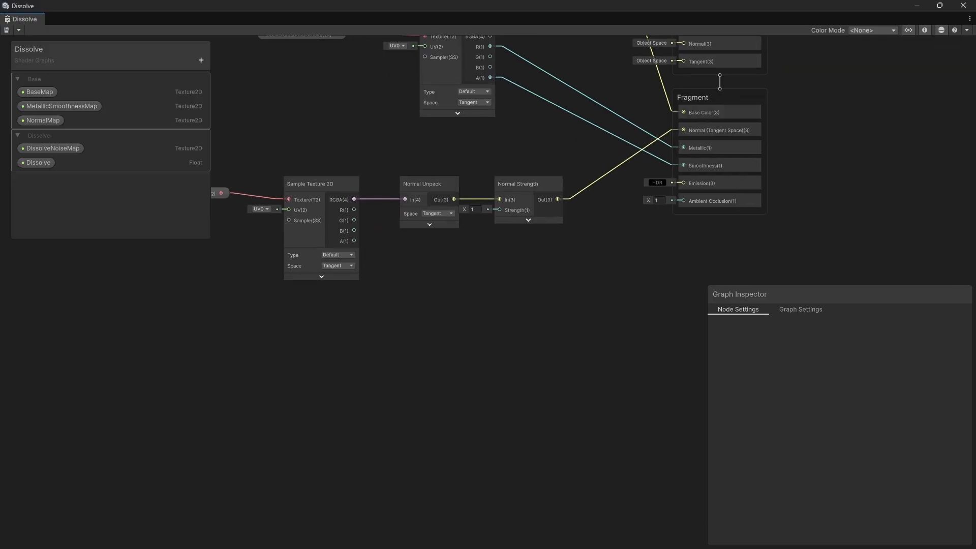
left_click_drag(52, 148, 110, 324)
left_click(231, 360)
key("space")
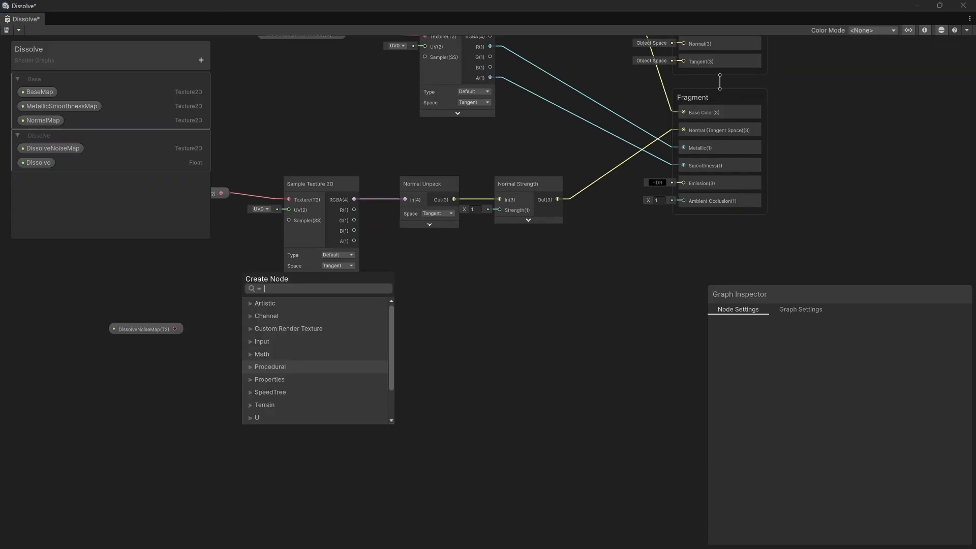
- Duplicate an existing Sample Texture 2D node for sampling the noise map and place it beside the DissolveNoiseMap node
left_click(320, 184)
key("ctrl+d")
left_click_drag(144, 329, 138, 358)
left_click(341, 362)
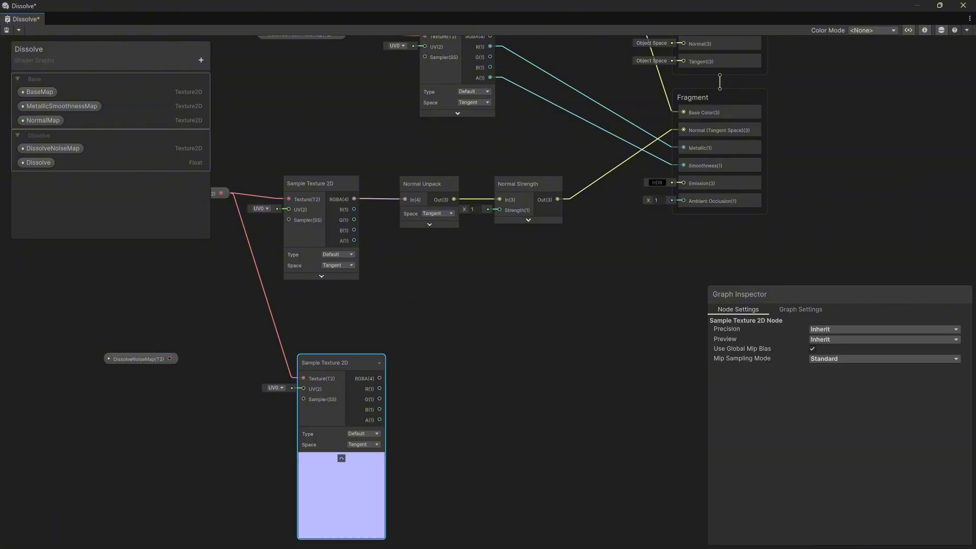
key("Delete")
key("ctrl+z")
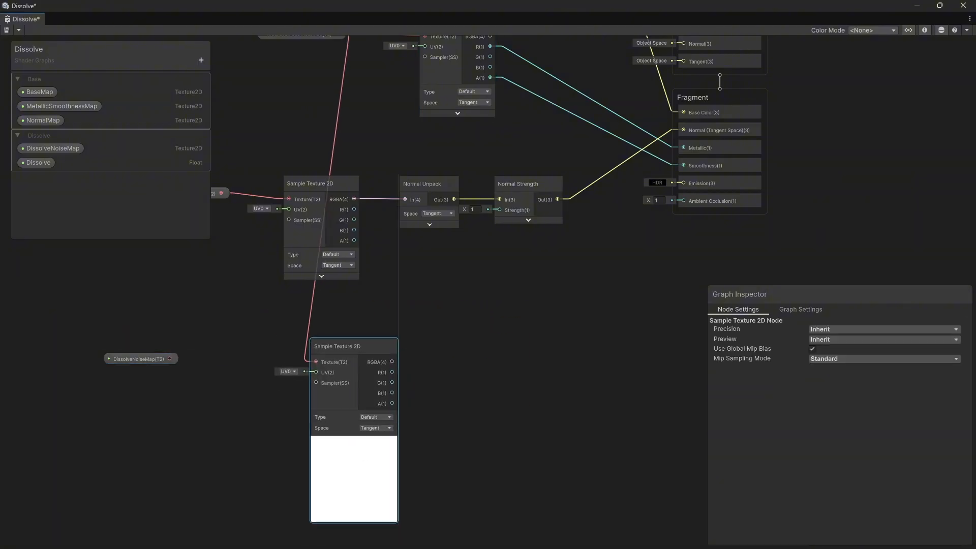
- Connect DissolveNoiseMap to the duplicated Sample Texture 2D node's Texture input, collapse its preview and line up the two nodes
left_click_drag(136, 358, 308, 338)
left_click(326, 434)
left_click_drag(183, 347, 175, 354)
mouse_move(417, 326)
middle_mouse_down()
mouse_move(428, 394)
mouse_move(412, 322)
middle_mouse_up()
left_click_drag(148, 317, 184, 351)
left_click(193, 364)
left_click(305, 336)
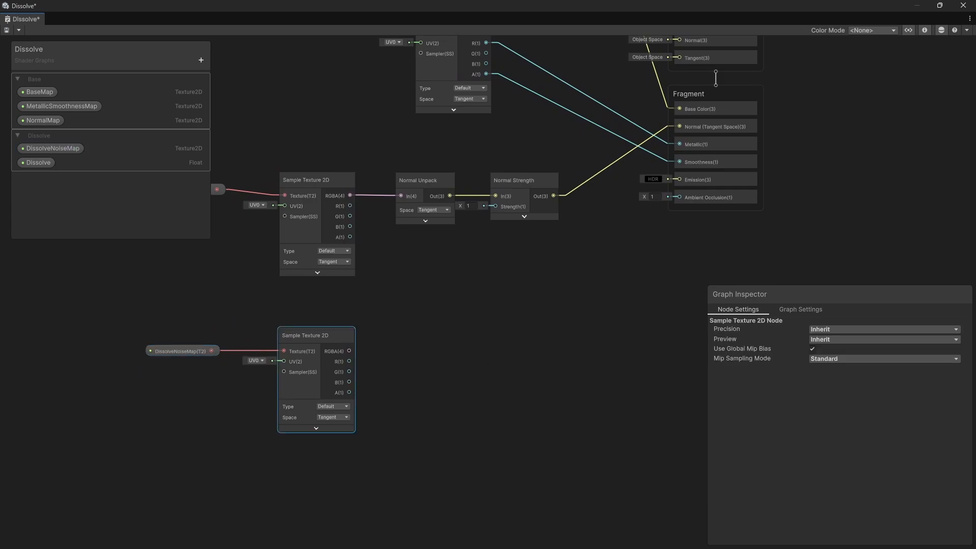
- Move the DissolveNoiseMap node and its Sample Texture 2D node farther down to free space above them
left_click(367, 237)
middle_click_drag(367, 238, 296, 239)
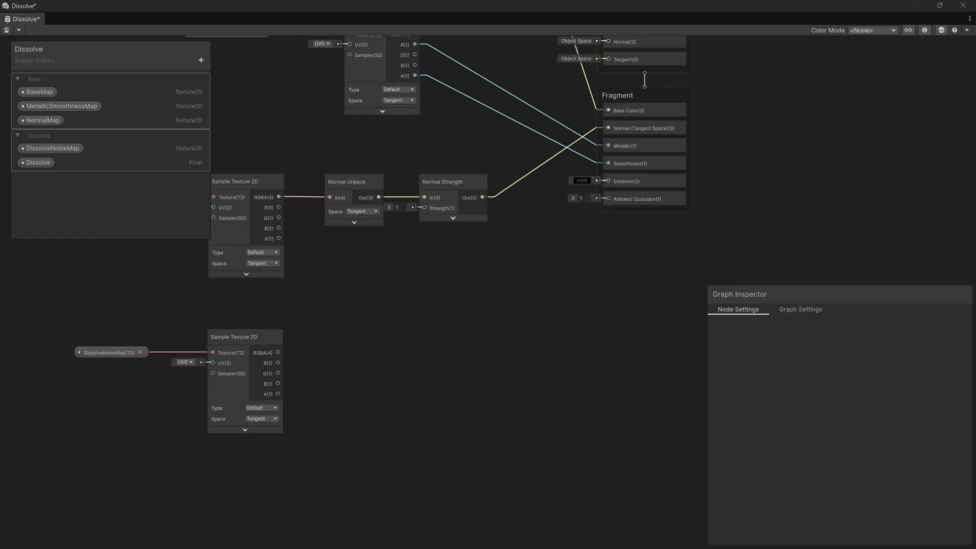
left_click_drag(89, 348, 229, 376)
left_click_drag(234, 337, 236, 442)
left_click(168, 386)
- Place a Dissolve property node above the noise Sample Texture 2D node and add a Step node beside it
left_click(38, 162)
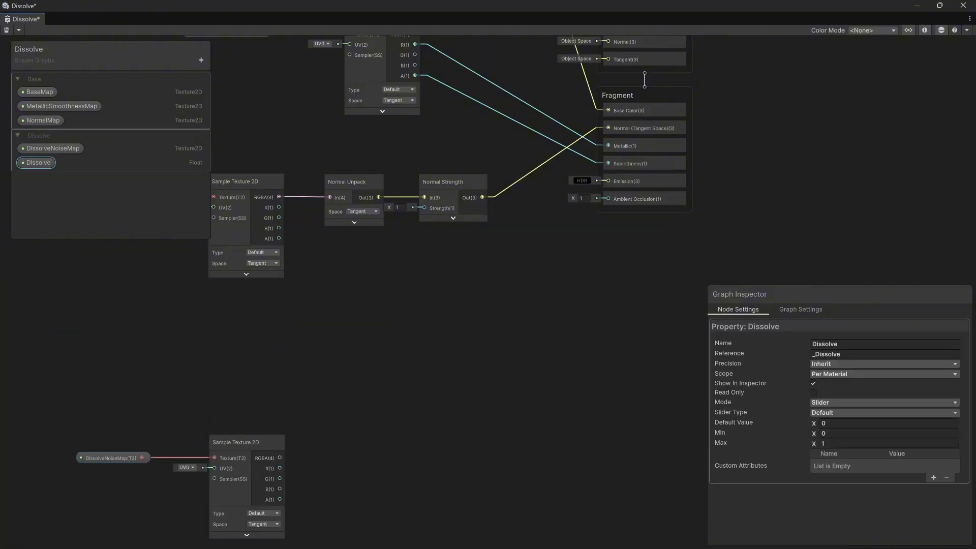
left_click_drag(38, 162, 210, 356)
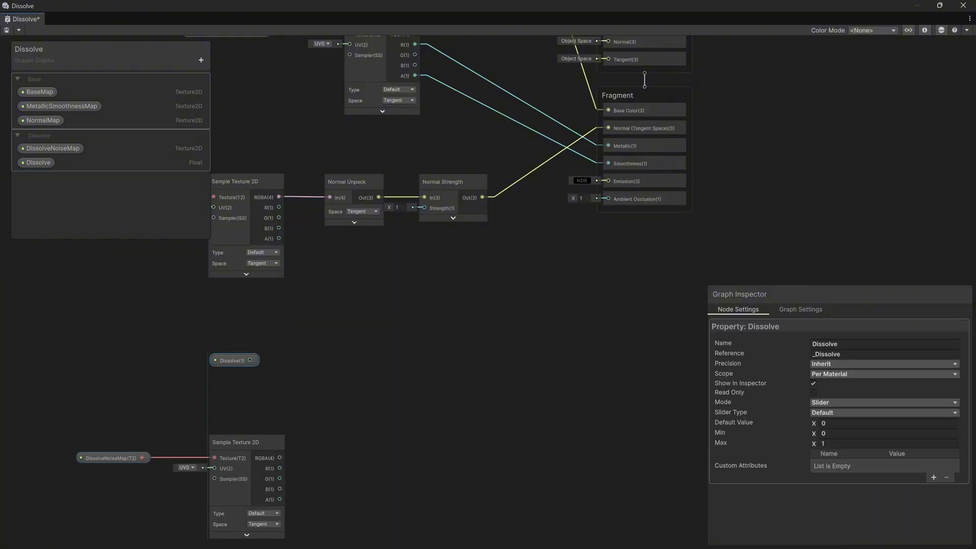
left_click(375, 370)
middle_click_drag(375, 370, 359, 321)
key("space")
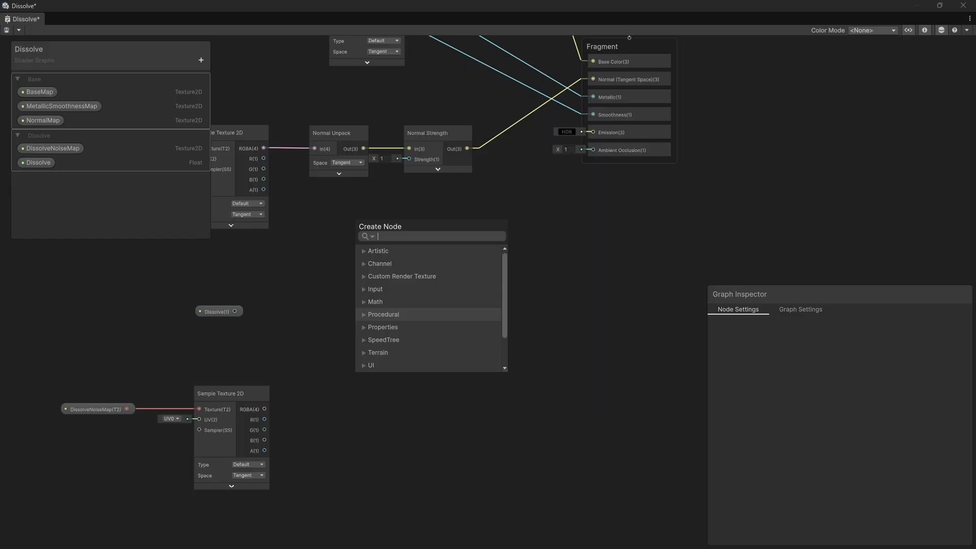
type("step")
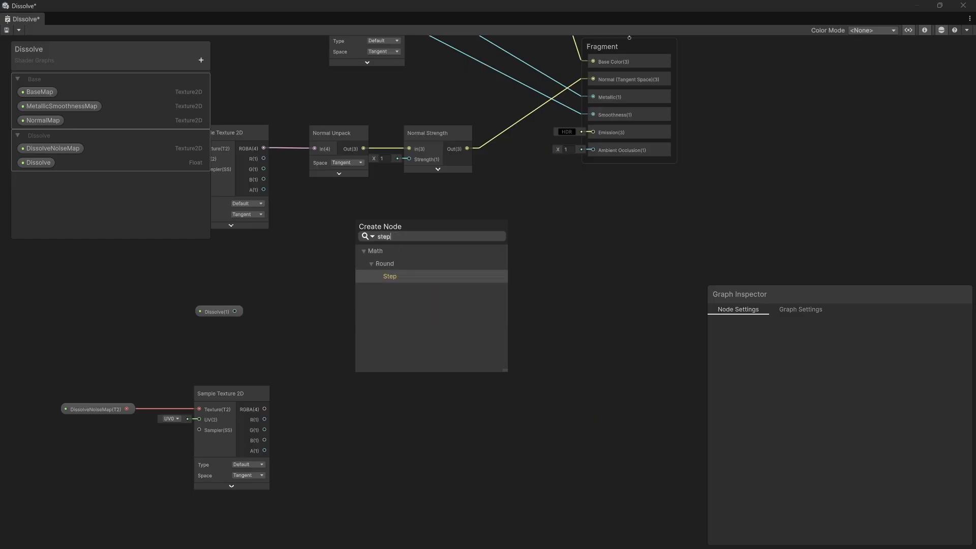
key("Return")
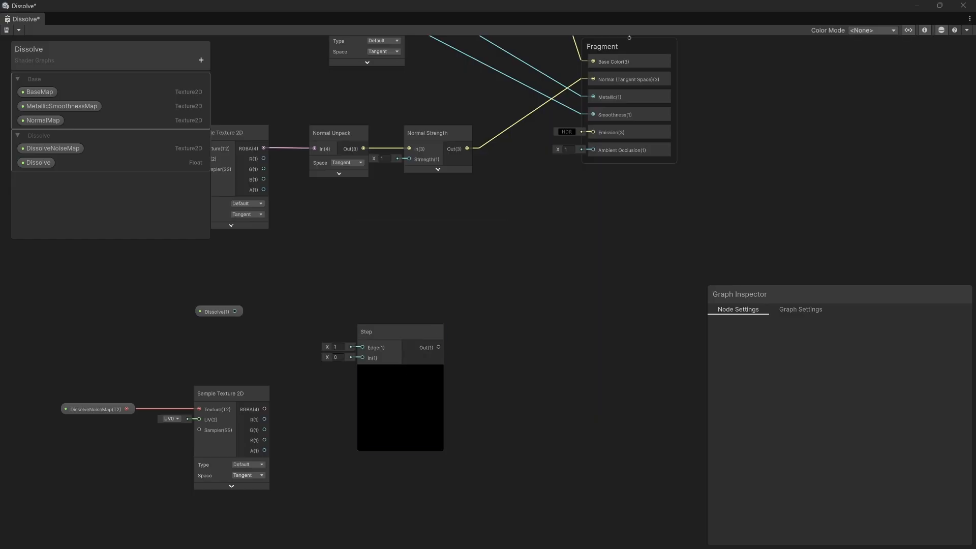
- Connect Dissolve to the Step node's Edge input and the noise sample's R output to In, and collapse the Step preview
left_click_drag(218, 311, 402, 329)
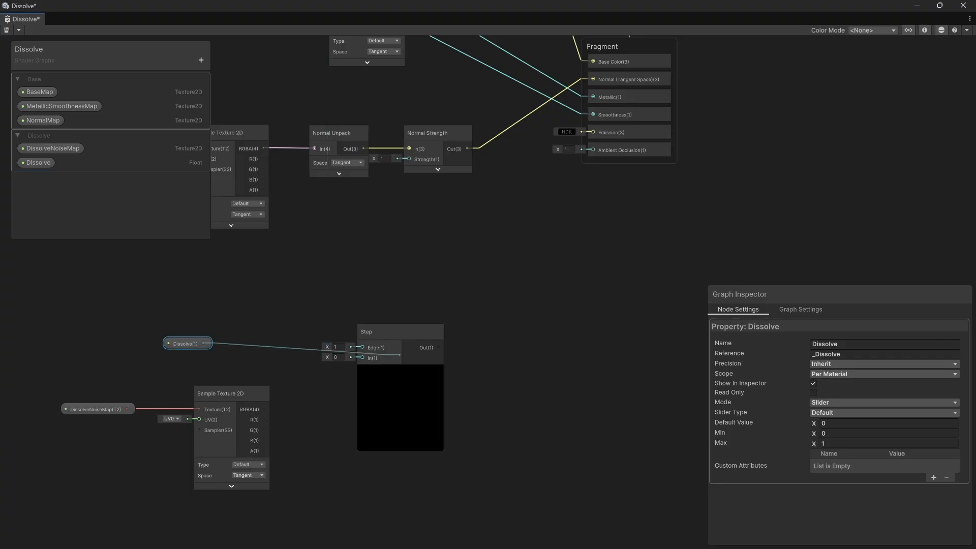
left_click(320, 386)
left_click_drag(265, 419, 377, 355)
left_click_drag(187, 343, 274, 343)
left_click(410, 301)
middle_click_drag(410, 300, 376, 353)
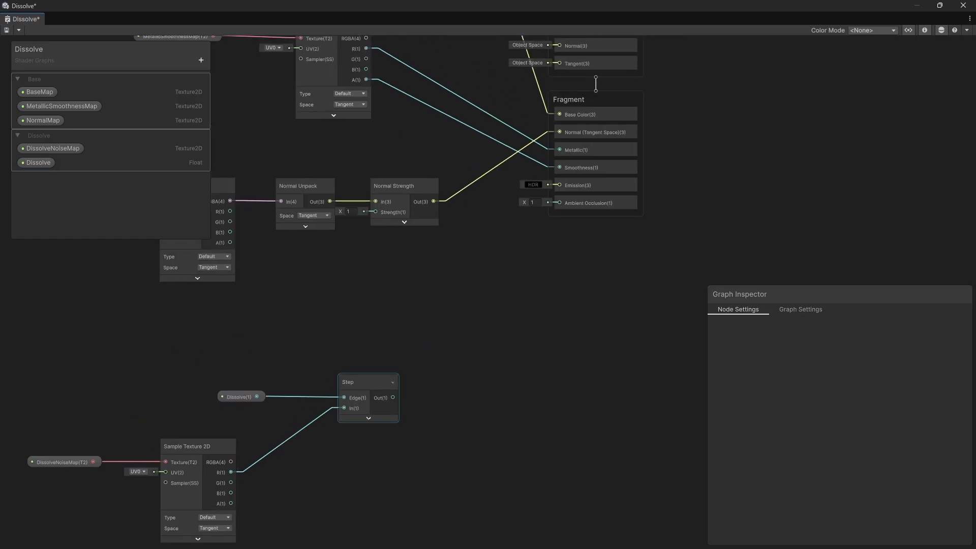
- Turn on Alpha Clipping in the graph's Universal target settings and save the graph
left_click_drag(392, 398, 524, 254)
key("Escape")
middle_click_drag(524, 255, 481, 378)
left_click(800, 309)
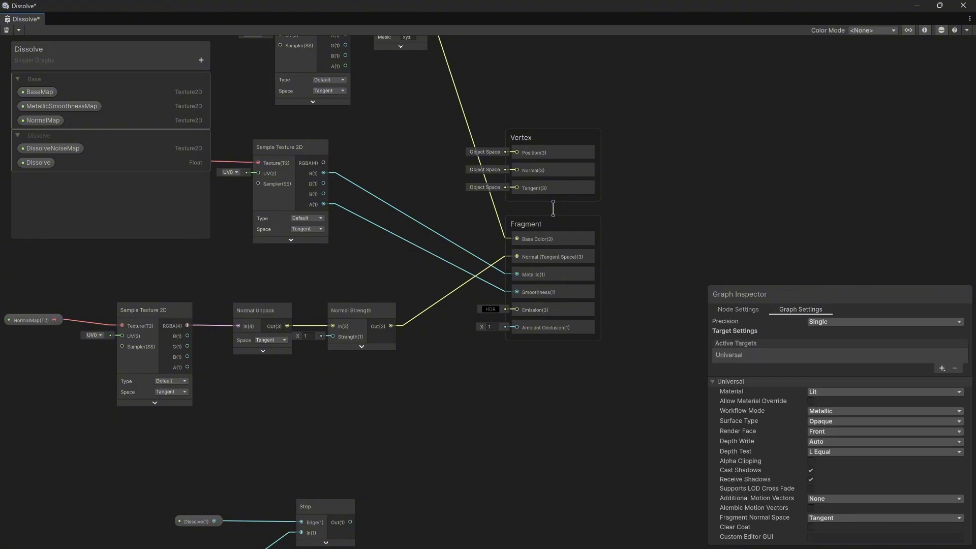
left_click(811, 461)
key("ctrl+s")
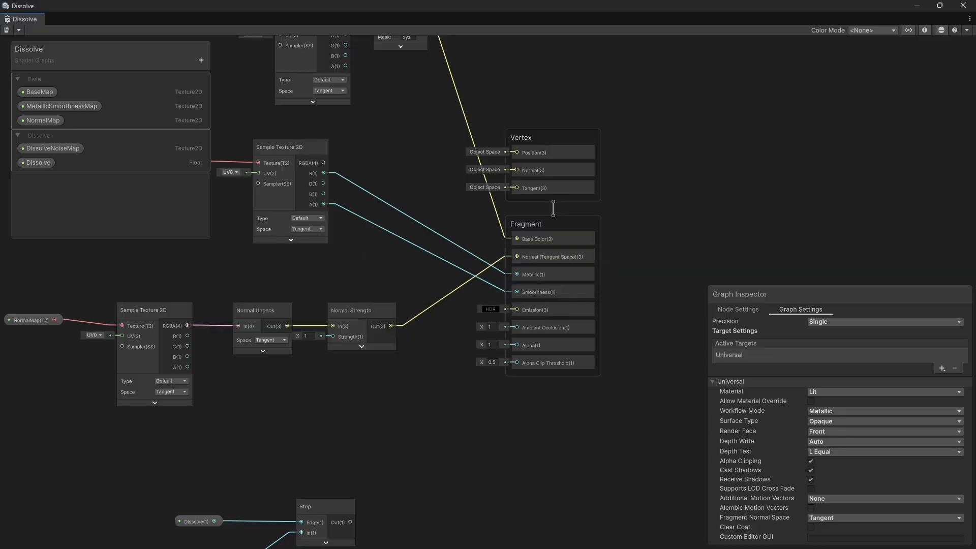
- Connect the Step output to the Fragment block's Alpha input, adjust the Alpha Clip Threshold and save the graph
middle_click_drag(417, 386, 399, 313)
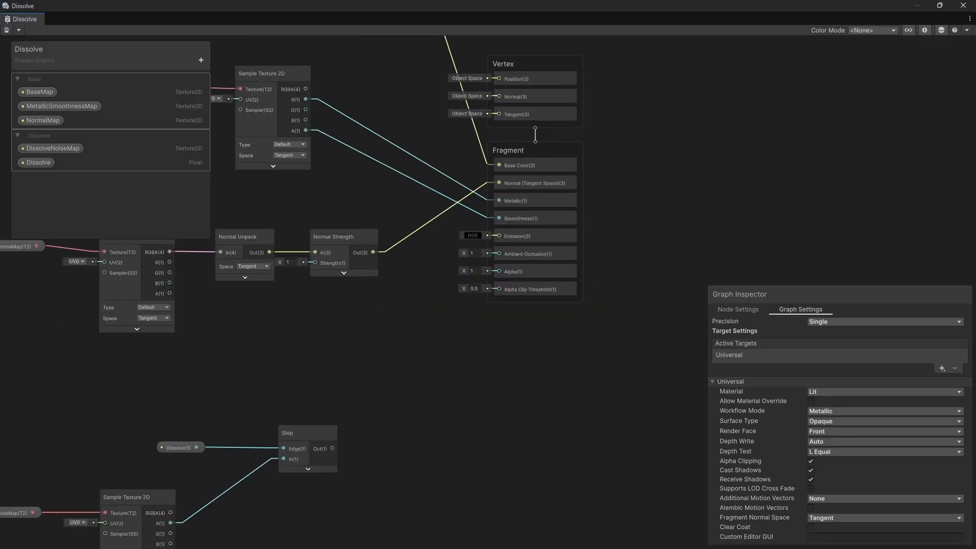
left_click_drag(332, 448, 499, 271)
left_click(474, 288)
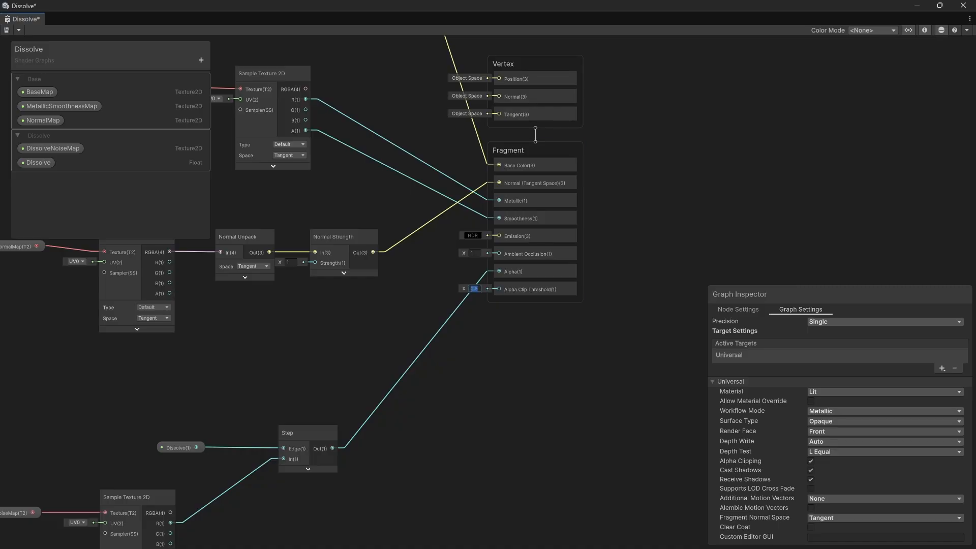
key("ctrl+s")
scroll(492, 435, "down", 2)
middle_click_drag(492, 434, 558, 326)
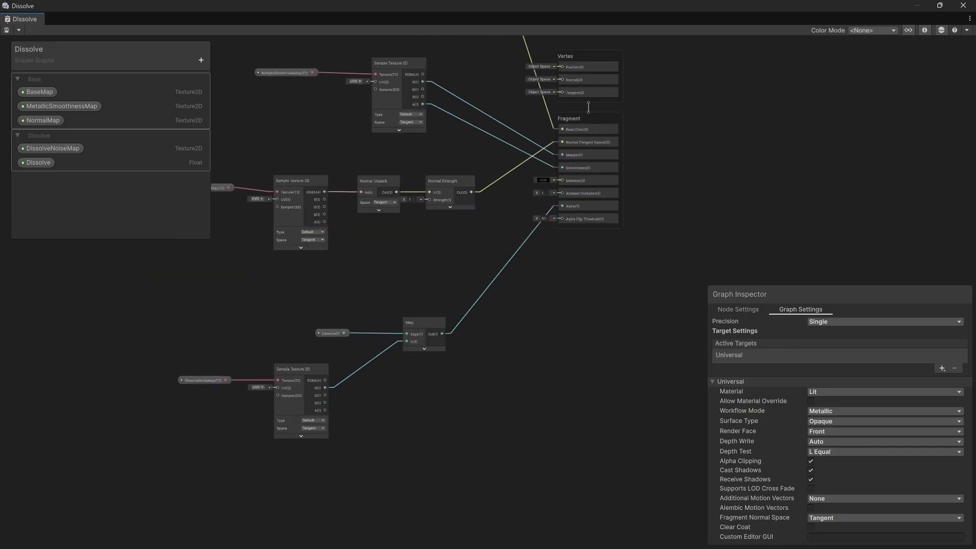
scroll(474, 437, "up", 1)
- Return to the scene editor and locate the noise texture used by the glowing shield's Dissolve_Final material in the project
left_click_drag(216, 6, 0, 143)
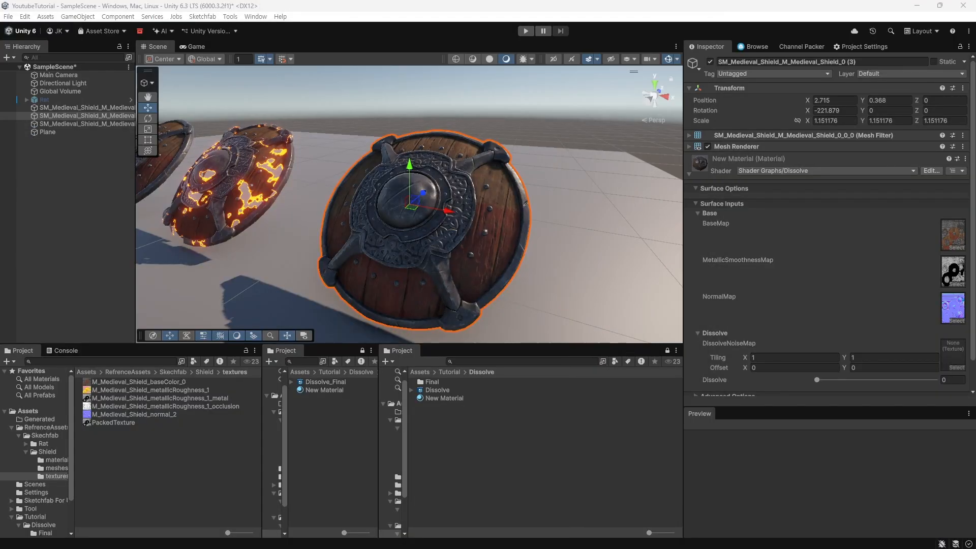
scroll(794, 337, "down", 1)
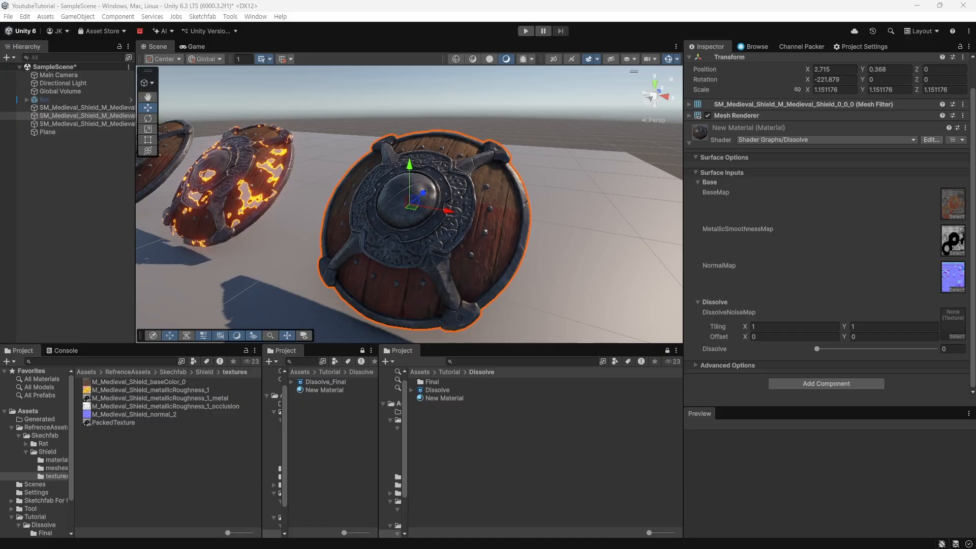
left_click_drag(385, 346, 468, 345)
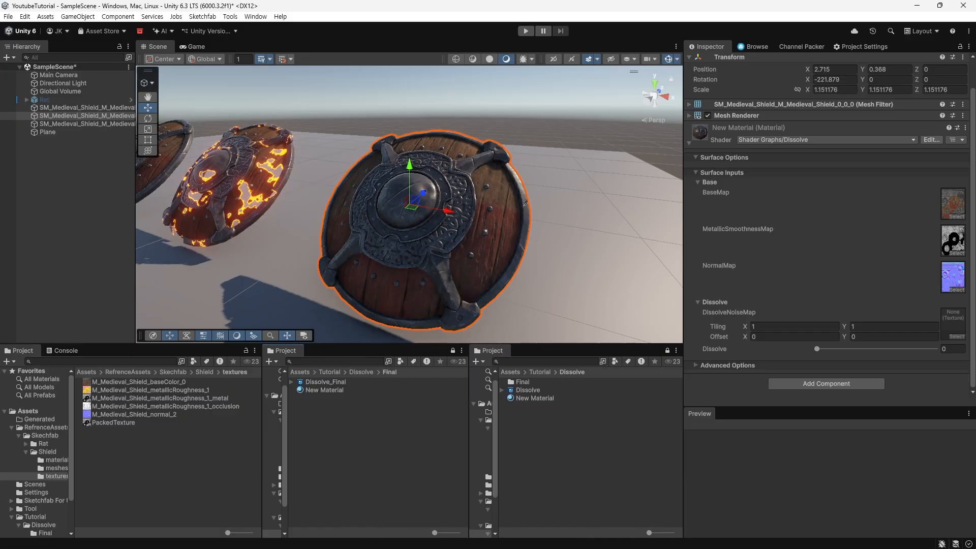
middle_click_drag(410, 203, 507, 216)
left_click(188, 173)
left_click(292, 198)
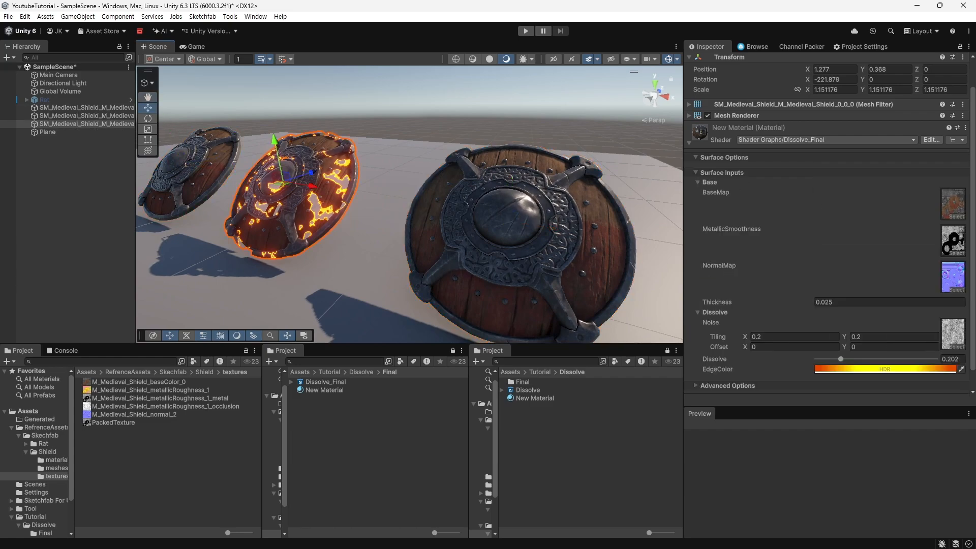
left_click(951, 331)
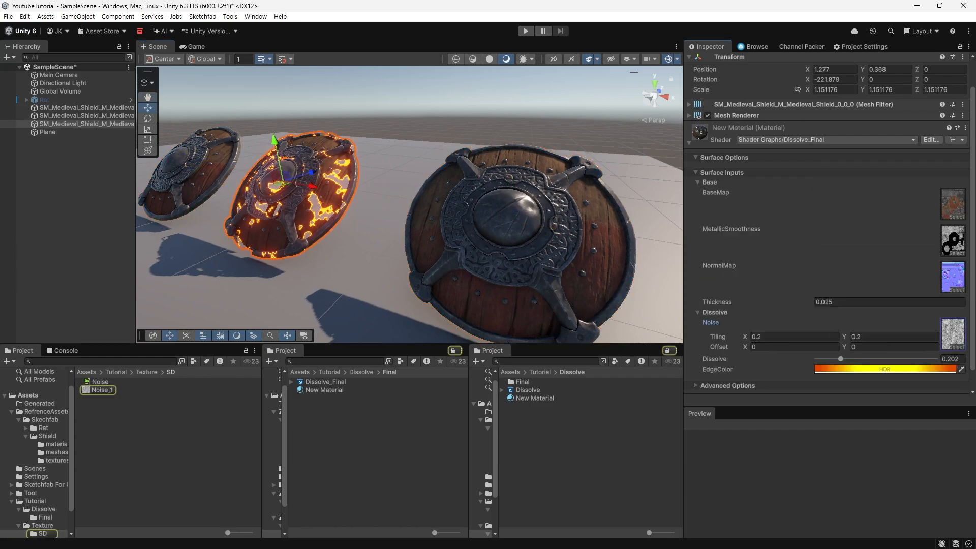
left_click(246, 350)
- Assign the Noise_1 texture to DissolveNoiseMap on the large shield's material
left_click(508, 218)
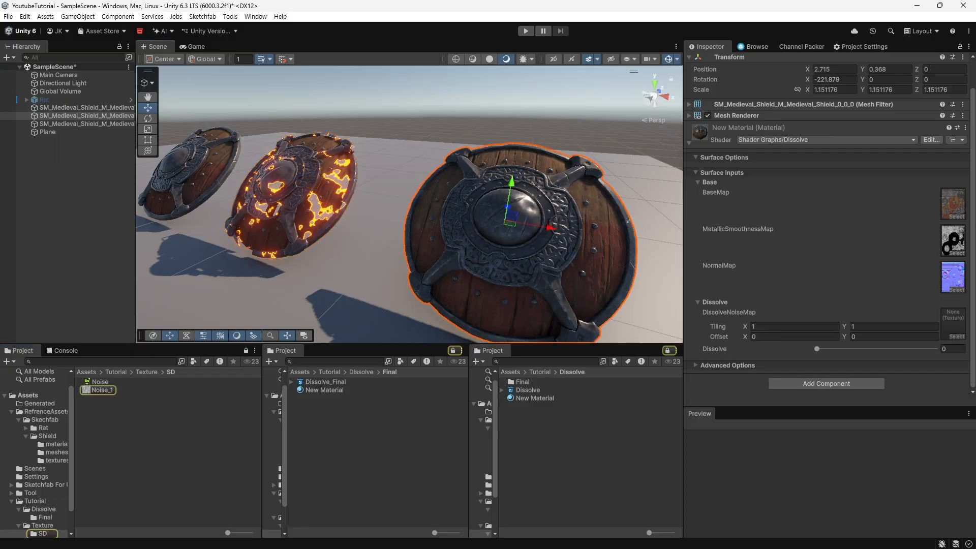
left_click_drag(508, 219, 480, 213, "alt")
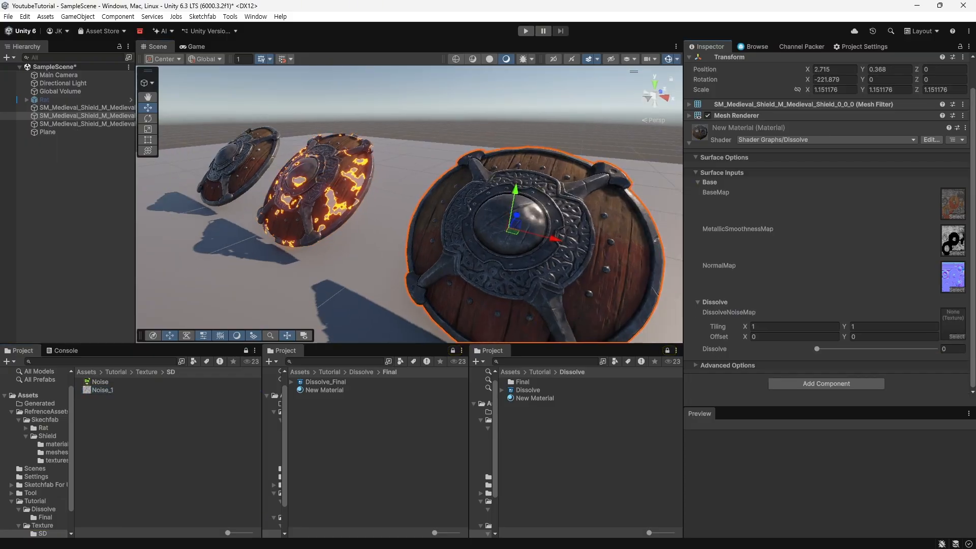
left_click_drag(102, 389, 952, 323)
right_click_drag(457, 207, 498, 213)
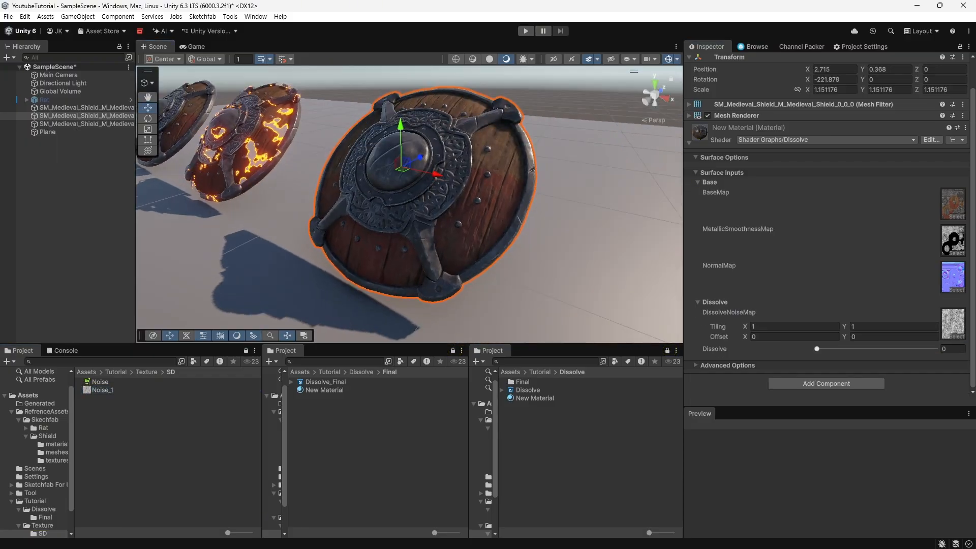
- Raise the shield material's Dissolve to about 0.352 and set the DissolveNoiseMap tiling to 0.1 in X and Y
left_click_drag(817, 349, 858, 349)
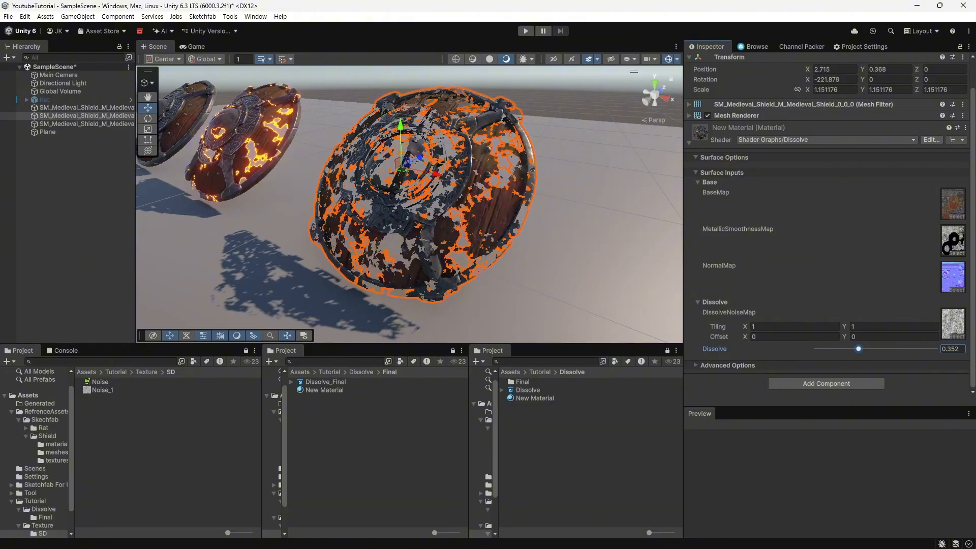
left_click(794, 327)
type("0.1")
key("Tab")
type("0.1")
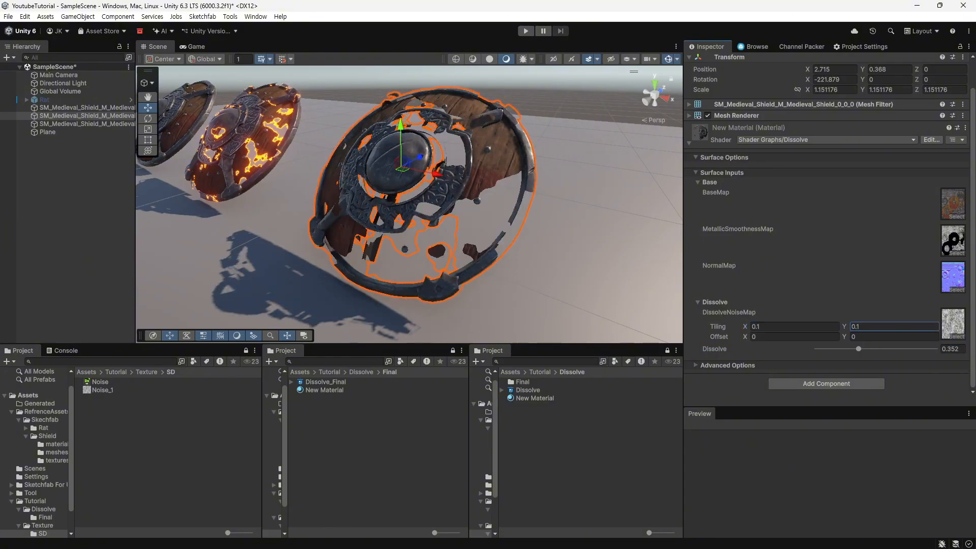
- Set the DissolveNoiseMap tiling to 0.2 in X and Y
left_click_drag(406, 213, 432, 211, "alt")
left_click(794, 326)
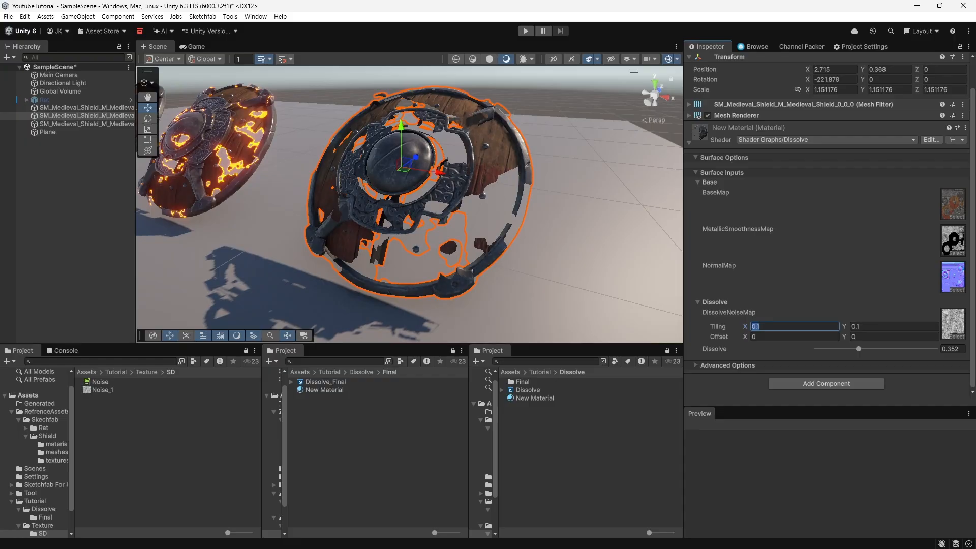
type("0.2")
key("Tab")
type("0.2")
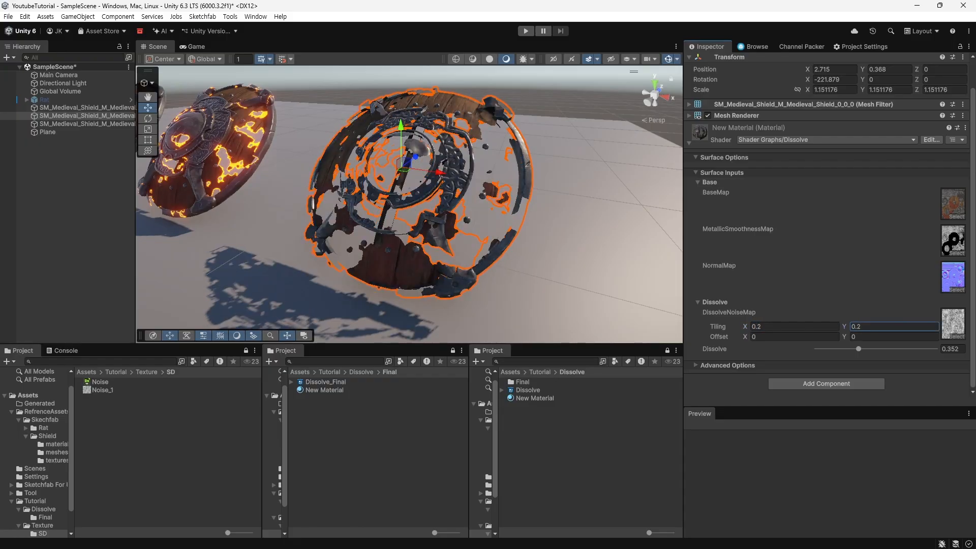
- Return the shield material's Dissolve value to 0 and bring the whole shield into closer view
left_click_drag(407, 213, 427, 208, "alt")
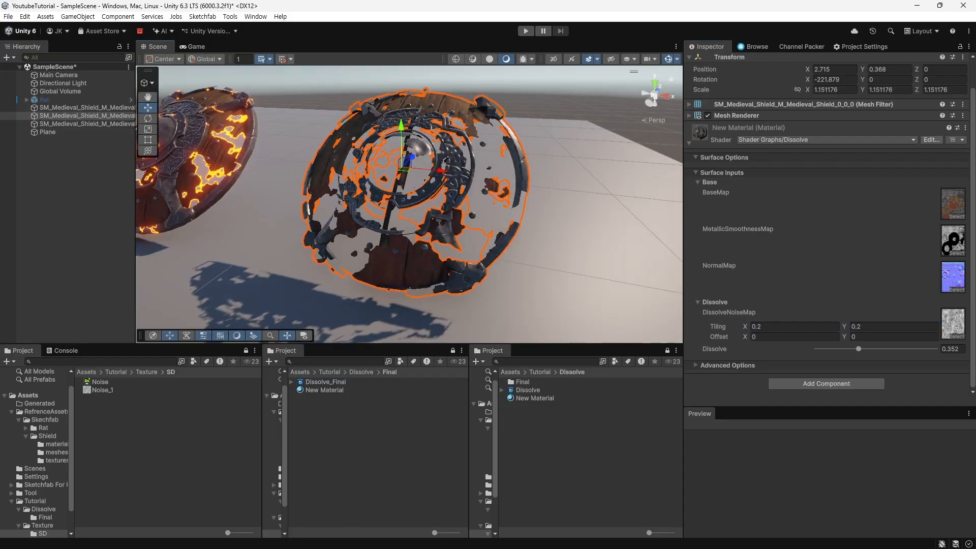
left_click_drag(858, 349, 816, 349)
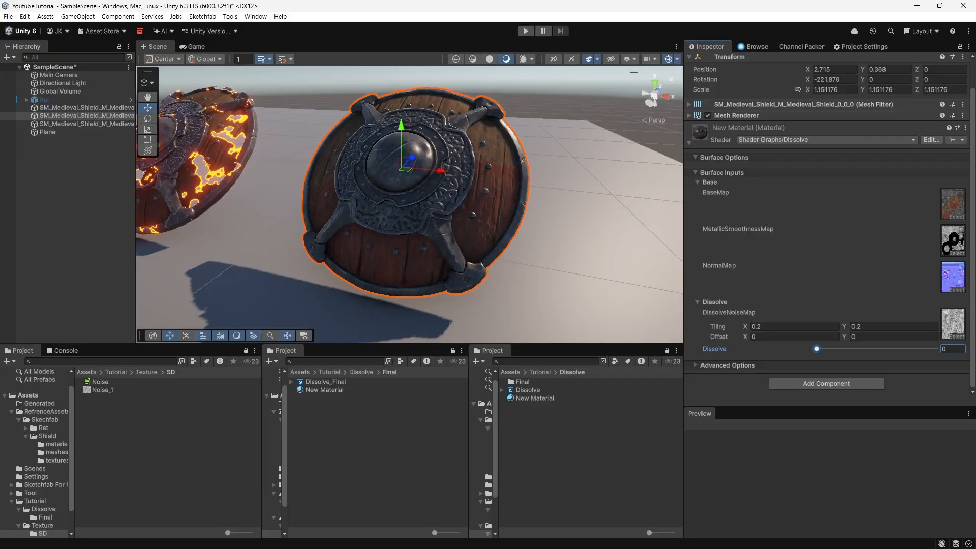
left_click_drag(534, 229, 473, 223, "alt")
scroll(409, 203, "up", 2)
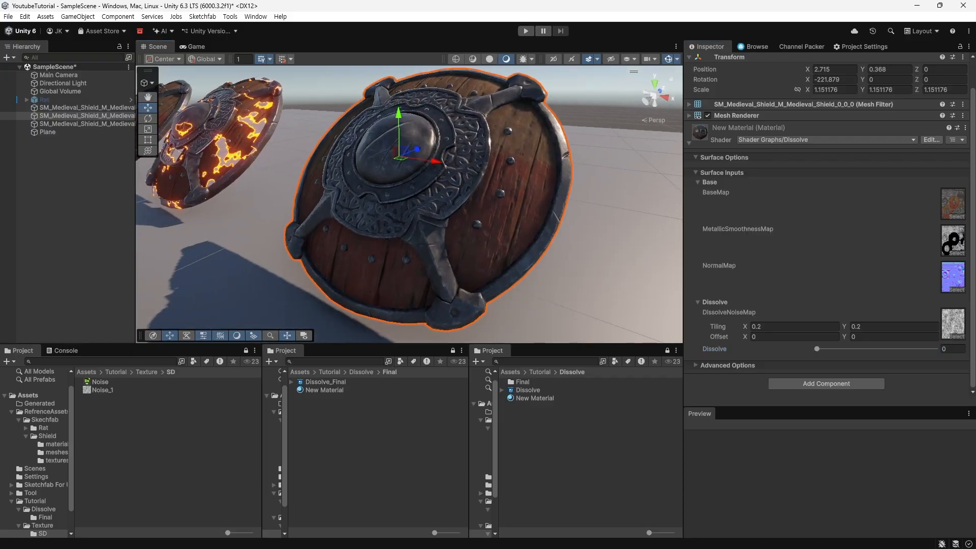
- Bring up the Dissolve shader graph and add a Color property named EdgeColor
left_click_drag(0, 102, 596, 104)
left_click(842, 104)
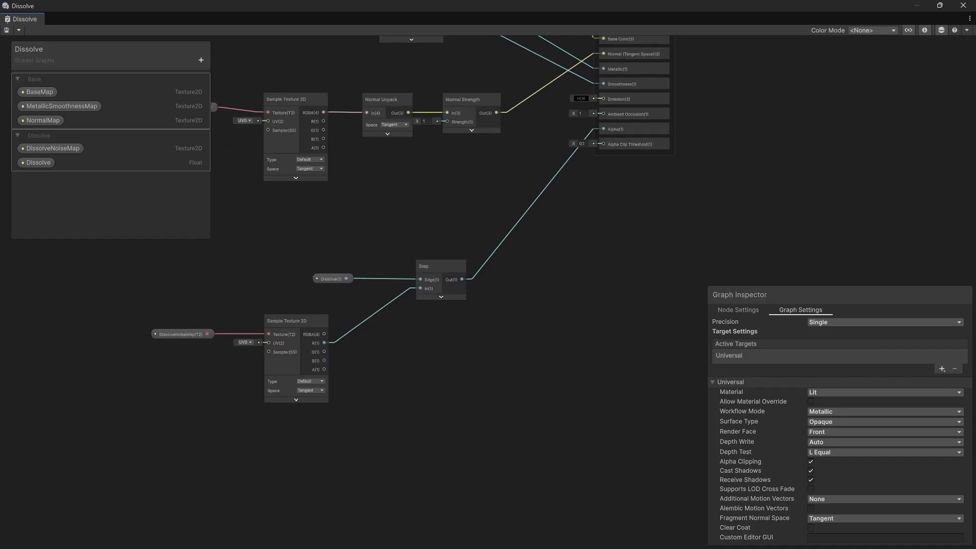
left_click(210, 57)
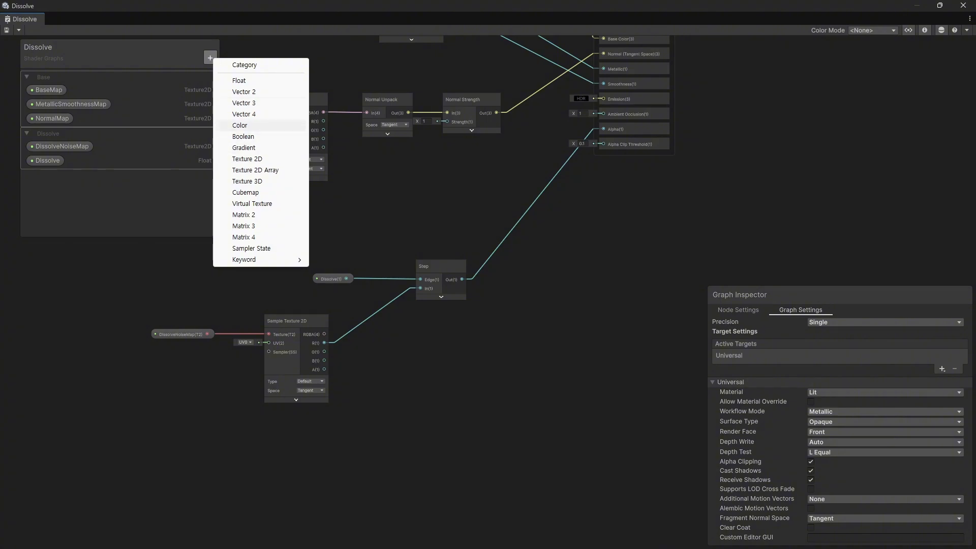
left_click(242, 125)
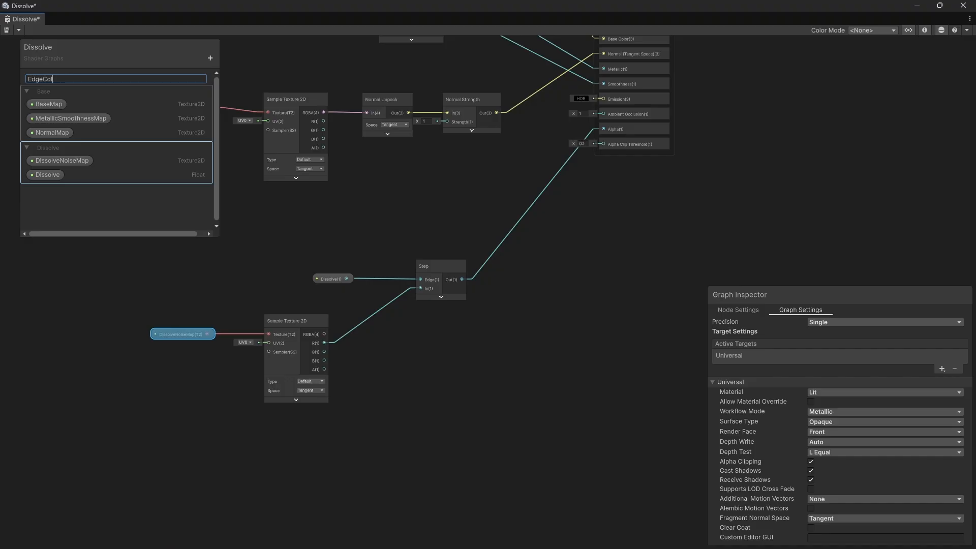
type("EdgeColor")
key("Return")
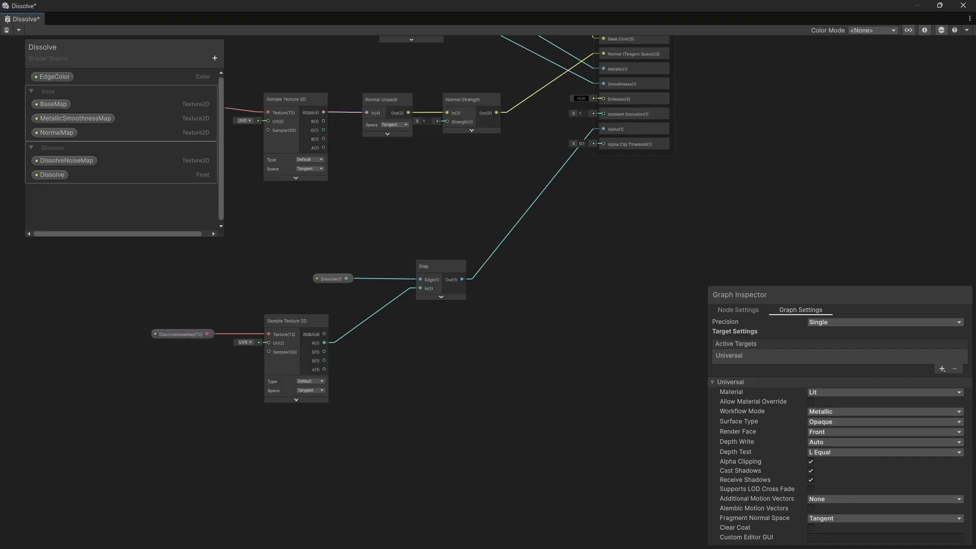
- Move EdgeColor into the Dissolve category and place its node in the graph below the Step node
left_click_drag(55, 76, 54, 180)
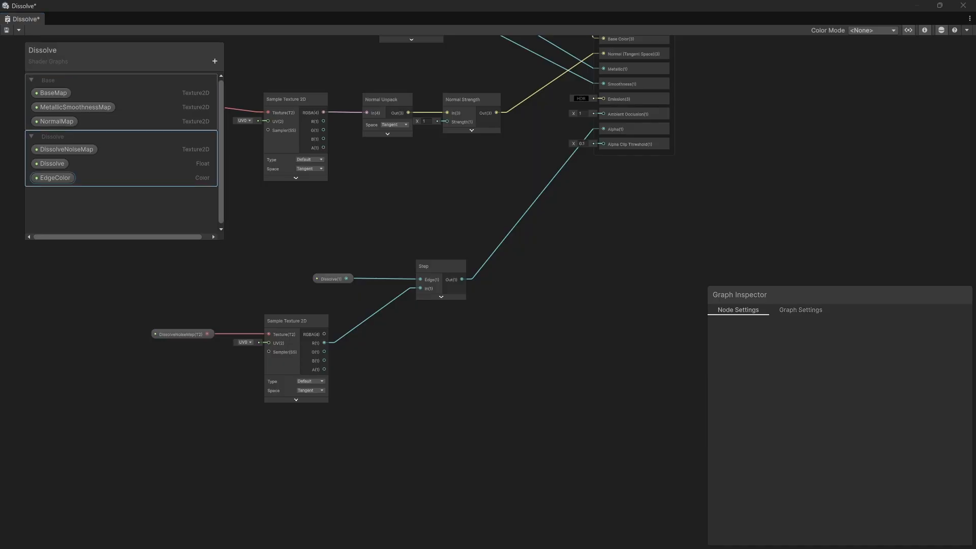
left_click(53, 177)
left_click_drag(53, 177, 435, 397)
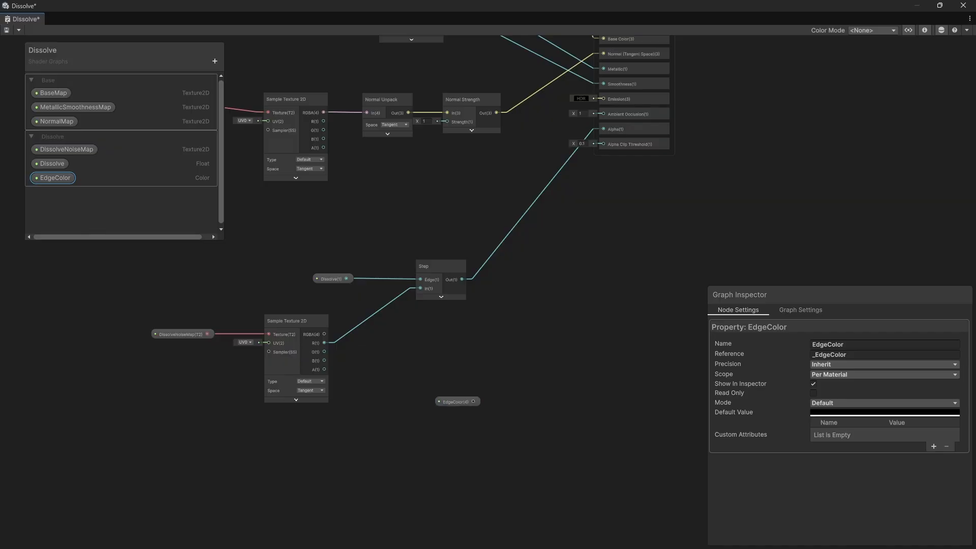
- Set the EdgeColor property's mode to HDR and move its node into the empty area below the noise sampler
left_click(53, 177)
left_click(884, 403)
left_click(838, 422)
middle_click_drag(458, 331, 448, 275)
left_click_drag(448, 346, 392, 440)
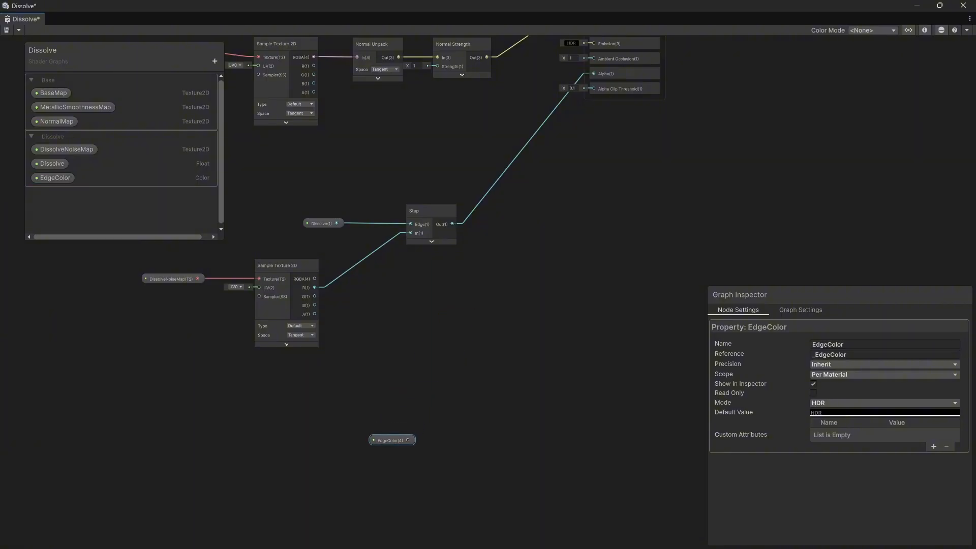
left_click(433, 397)
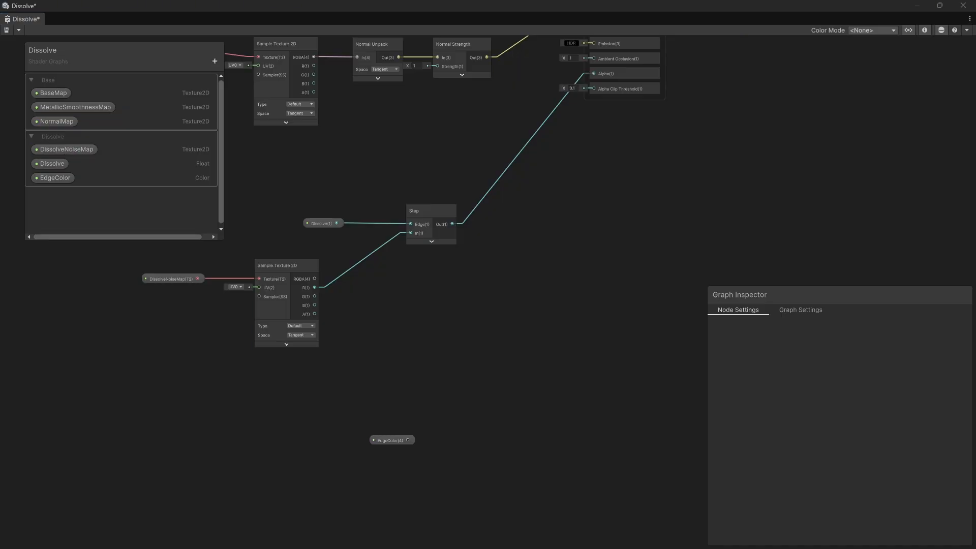
- Add a Smoothstep node and place it well to the right of the EdgeColor node
middle_click_drag(420, 315, 365, 303)
key("space")
type("s")
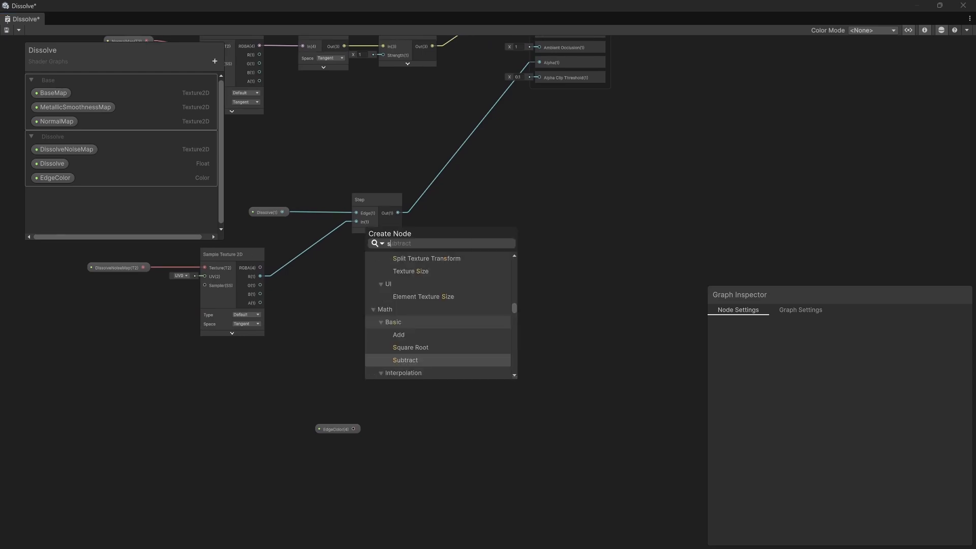
type("mooth")
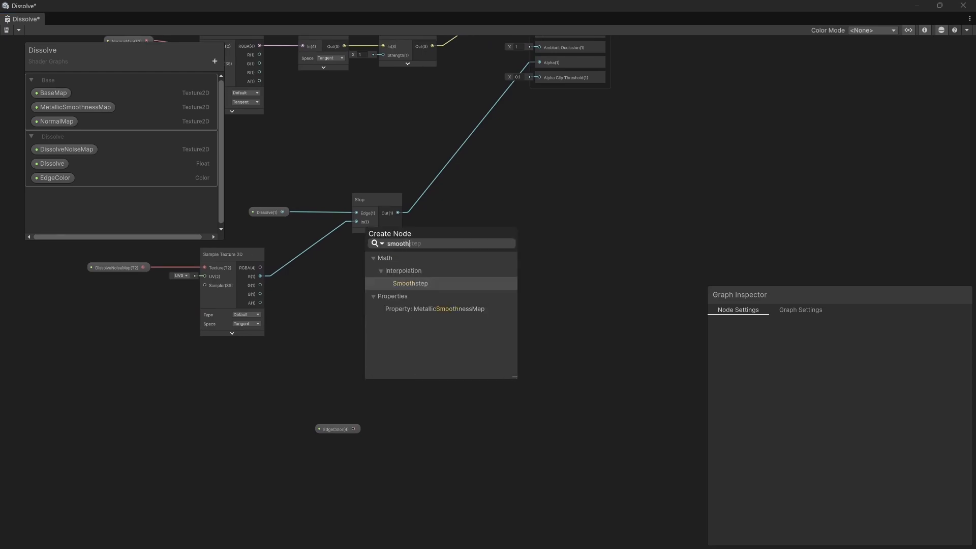
key("Return")
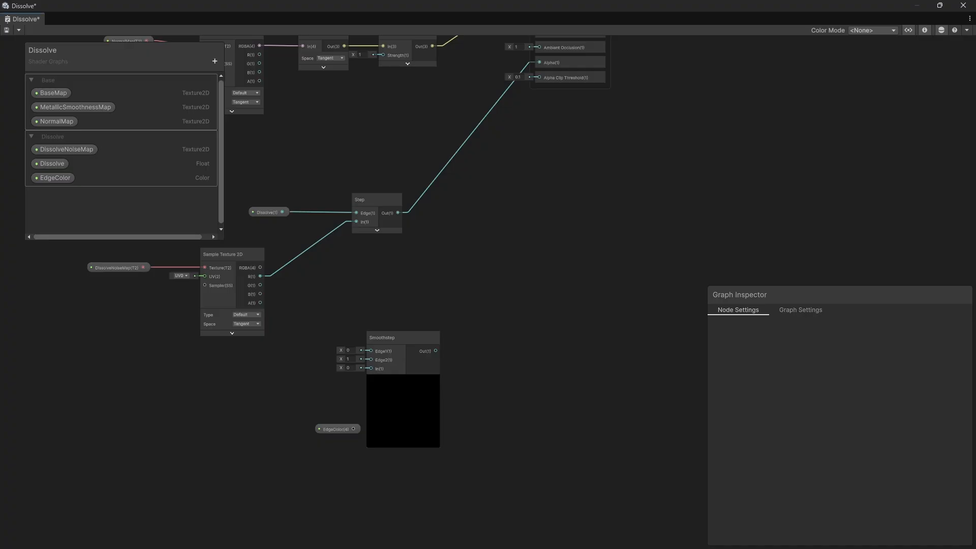
left_click_drag(401, 369, 572, 362)
left_click(490, 363)
middle_click_drag(490, 363, 450, 347)
- Add a Float property named Thickness in the Dissolve category and place its node above EdgeColor
left_click(215, 60)
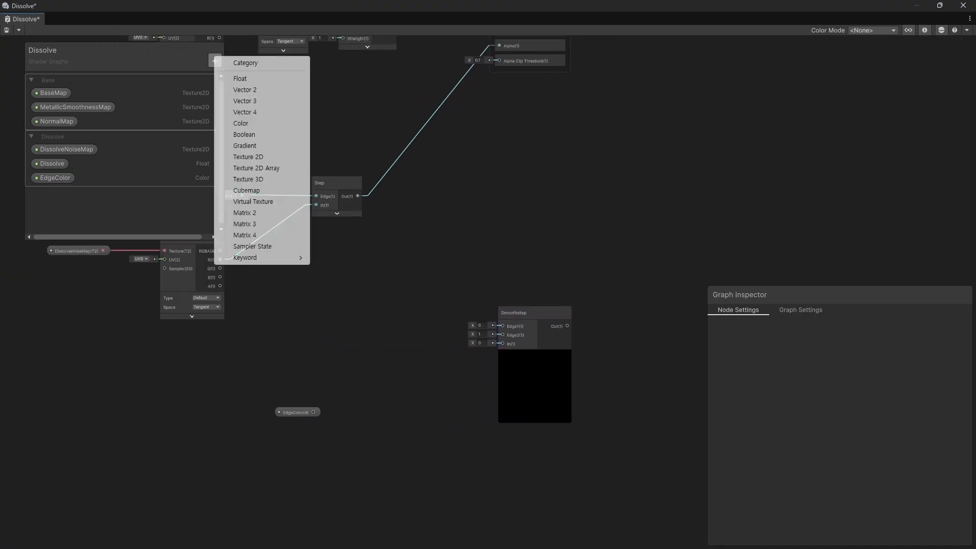
left_click(240, 78)
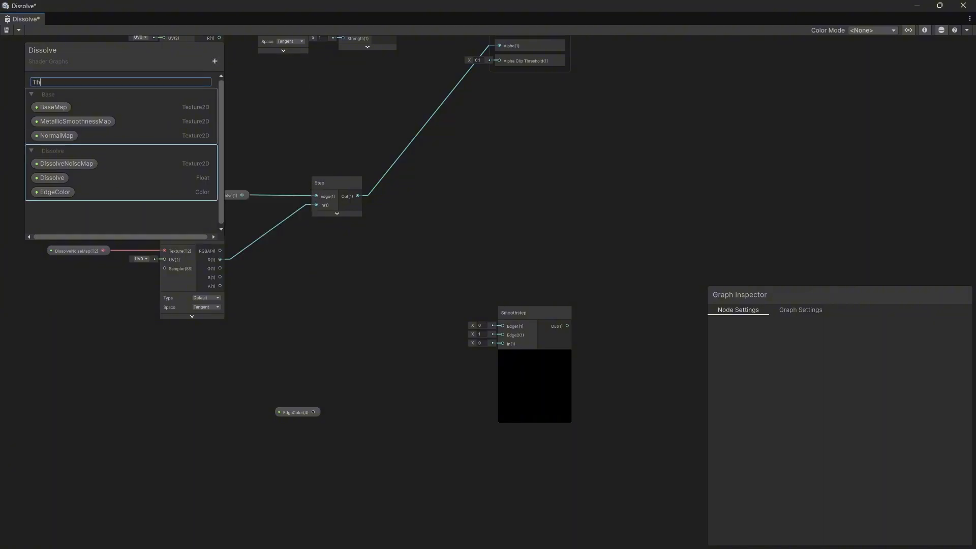
key("Return")
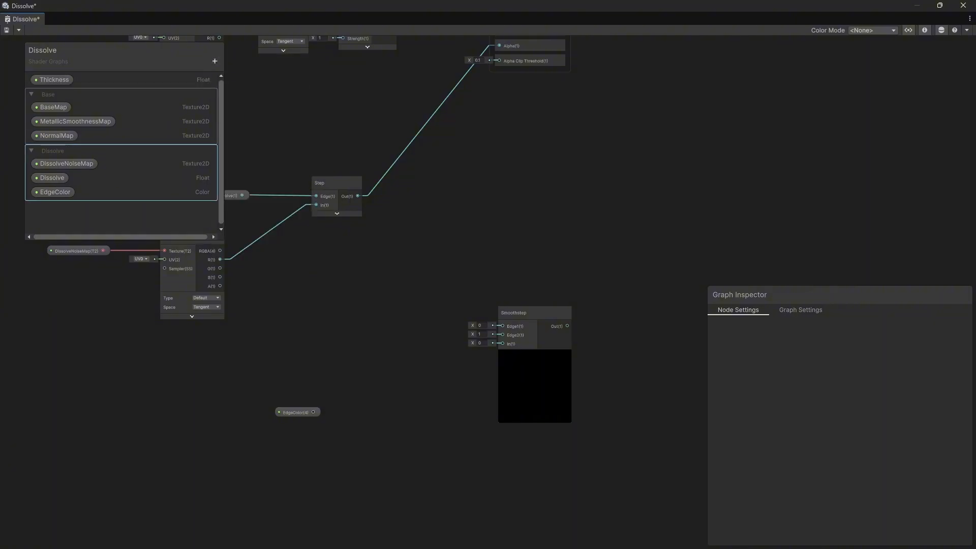
left_click_drag(53, 79, 284, 334)
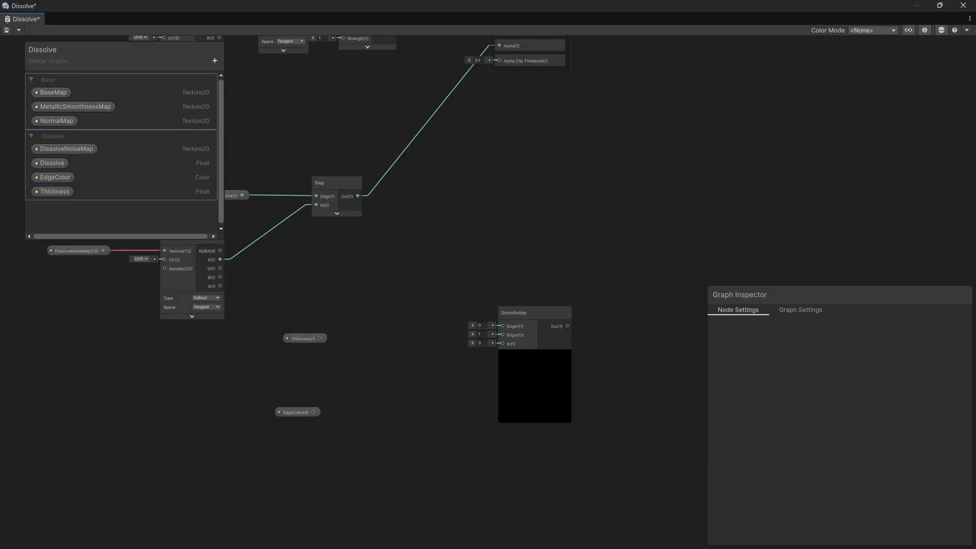
middle_click_drag(387, 264, 369, 259)
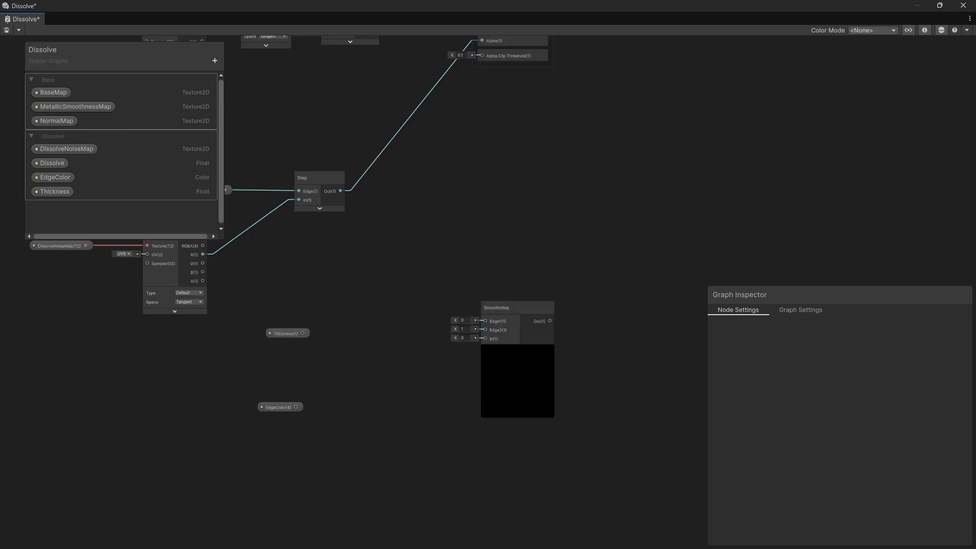
- Connect Dissolve to the Smoothstep's Edge1 input and the noise texture's R output to its In input
mouse_move(301, 178)
left_mouse_down()
mouse_move(356, 193)
mouse_move(295, 203)
mouse_move(288, 178)
left_mouse_up()
middle_click_drag(289, 178, 356, 158)
left_click(325, 160)
left_click_drag(292, 171, 553, 302)
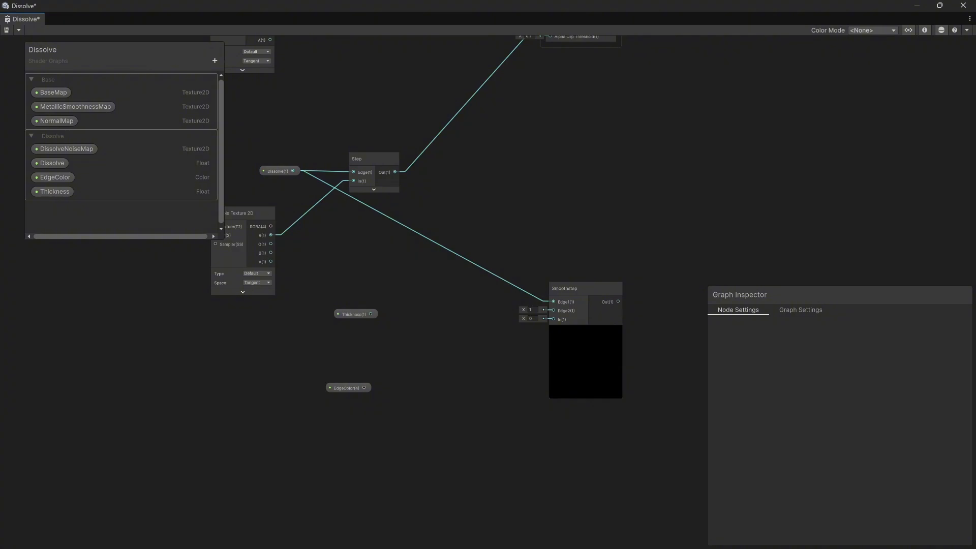
left_click_drag(270, 235, 553, 319)
- Create an Add node near Thickness and connect Dissolve to its A input
key("space")
type("add")
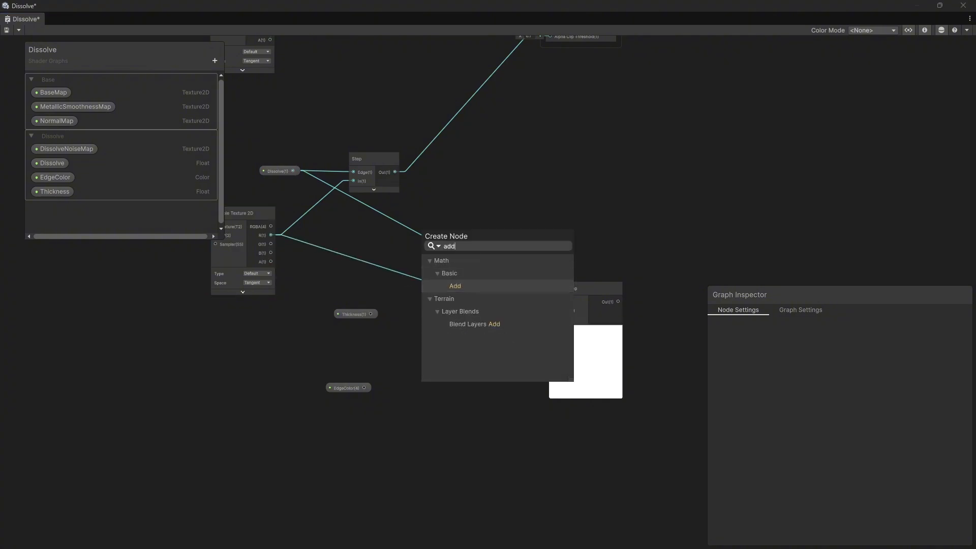
key("Return")
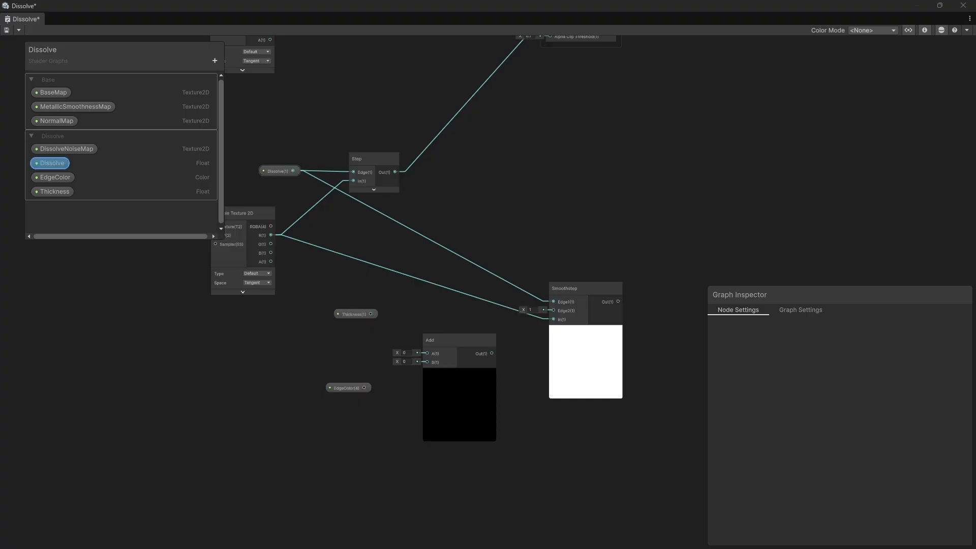
left_click_drag(293, 171, 427, 352)
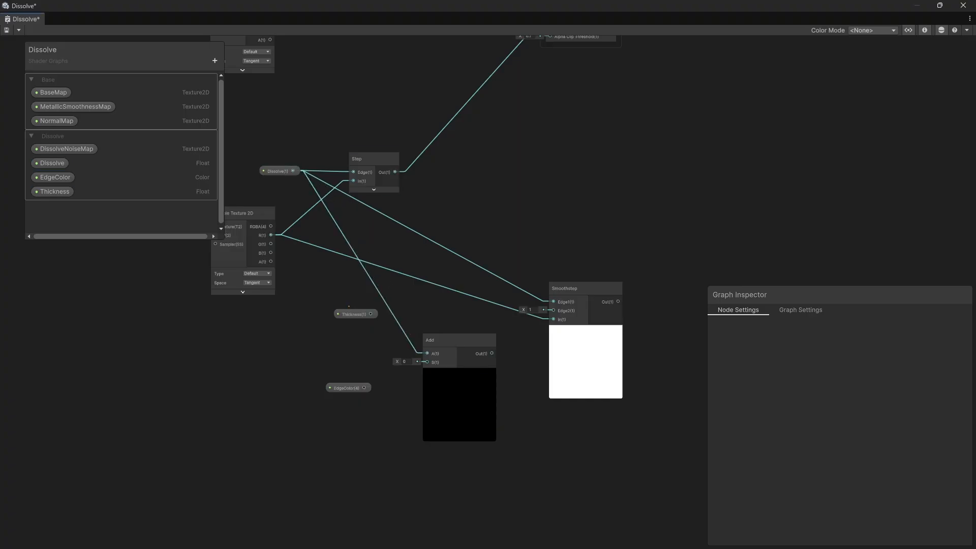
- Connect Thickness to the Add node's B input, collapse the Add preview, and set Thickness's default value to 0.1
left_click(351, 313)
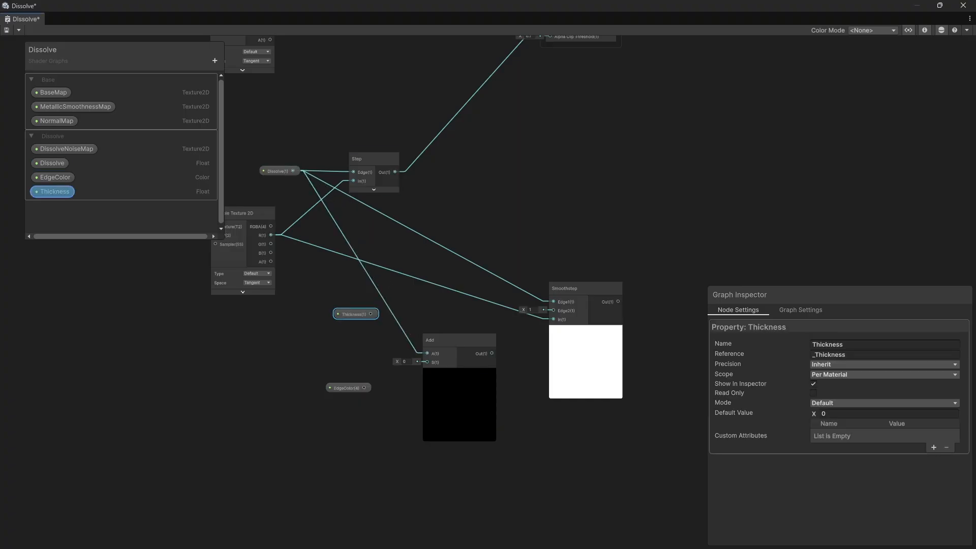
left_click_drag(351, 313, 434, 316)
left_click(440, 346)
left_click_drag(330, 329, 344, 334)
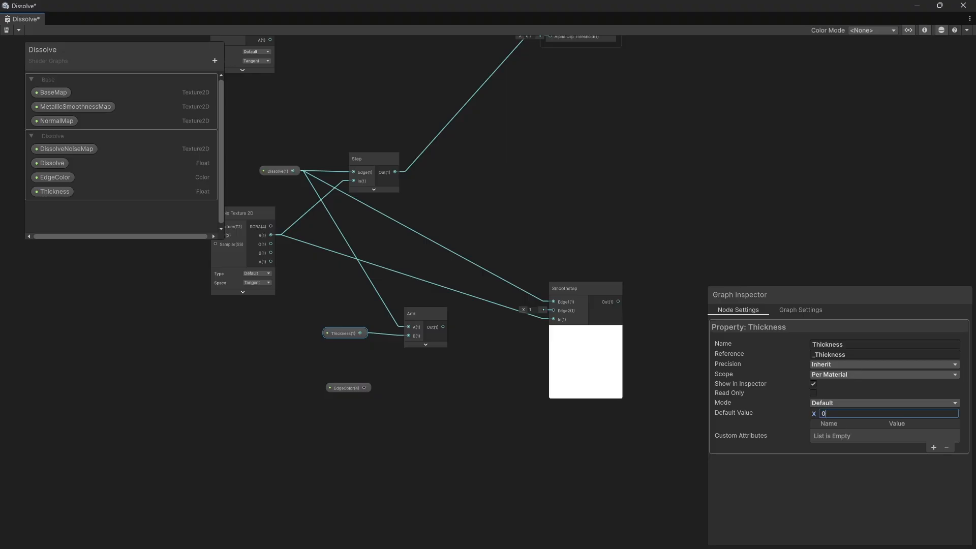
left_click(477, 346)
- Connect the Add node's output to the Smoothstep's Edge2 input
left_click_drag(443, 327, 553, 310)
left_click(421, 313)
left_click(343, 333)
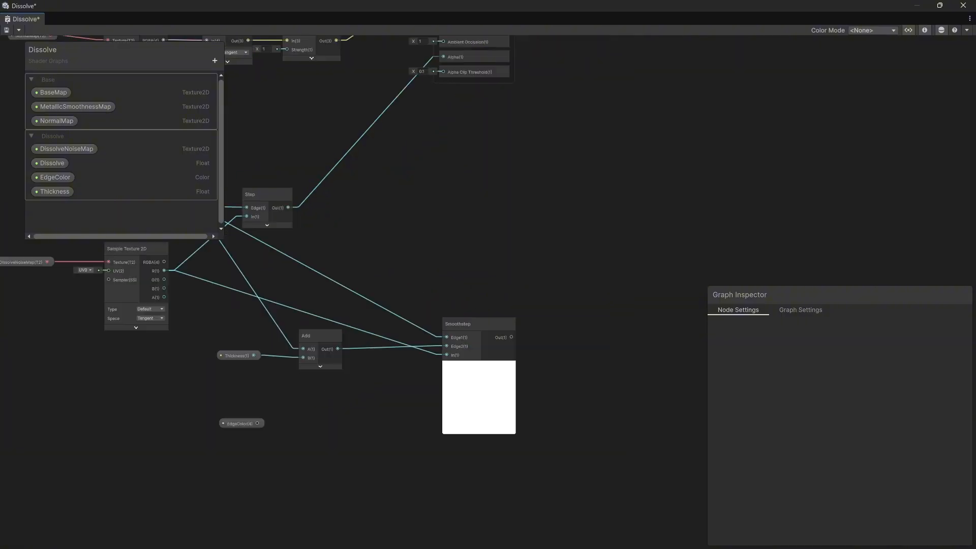
- Move the EdgeColor node above Smoothstep and add a Multiply node to the right of them
middle_click_drag(507, 256, 460, 288)
scroll(460, 288, "down", 1)
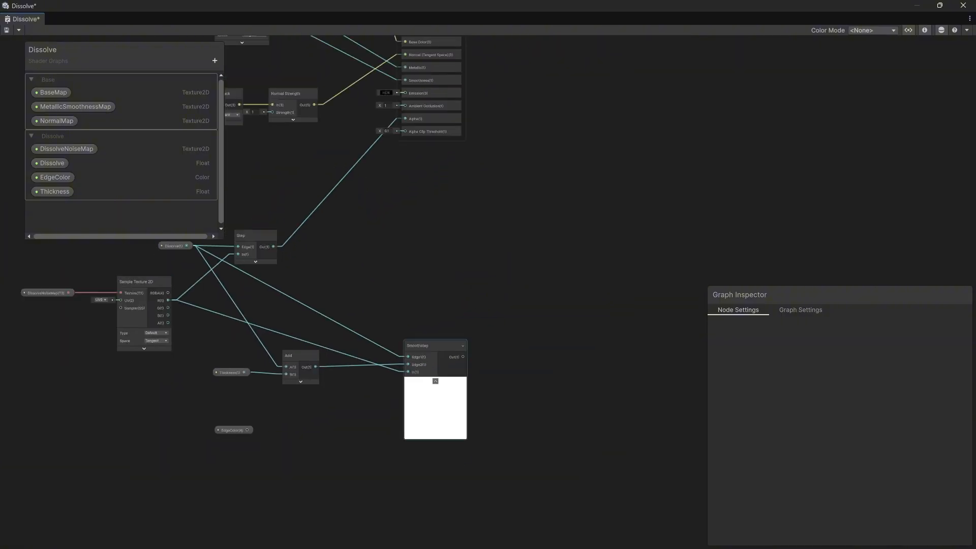
left_click_drag(233, 429, 430, 320)
left_click(516, 243)
key("space")
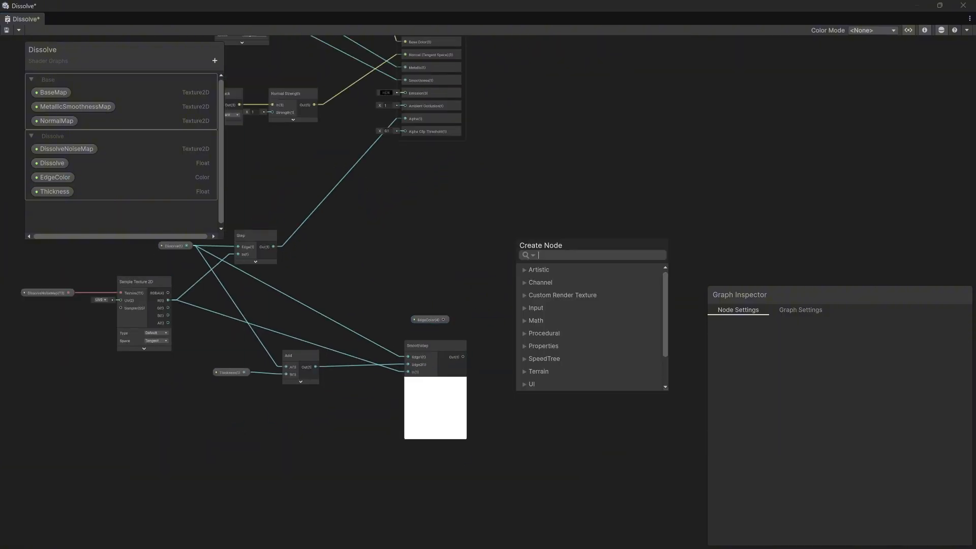
type("mul")
key("Return")
scroll(526, 320, "up", 3)
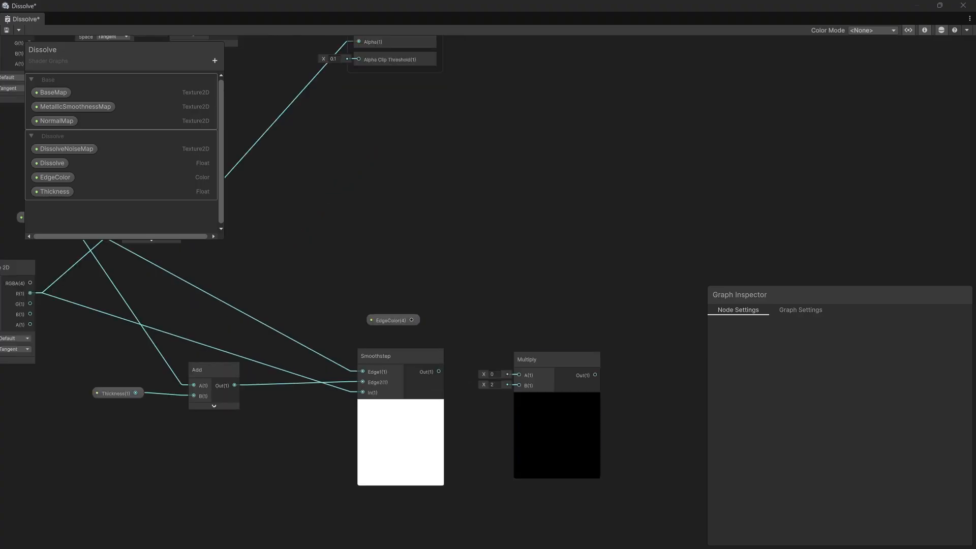
- Connect EdgeColor to Multiply's A input and the Smoothstep output to its B input, and collapse the Multiply preview
left_click_drag(542, 349, 539, 300)
left_click_drag(412, 320, 516, 314)
left_click_drag(439, 371, 528, 309)
left_click(554, 338)
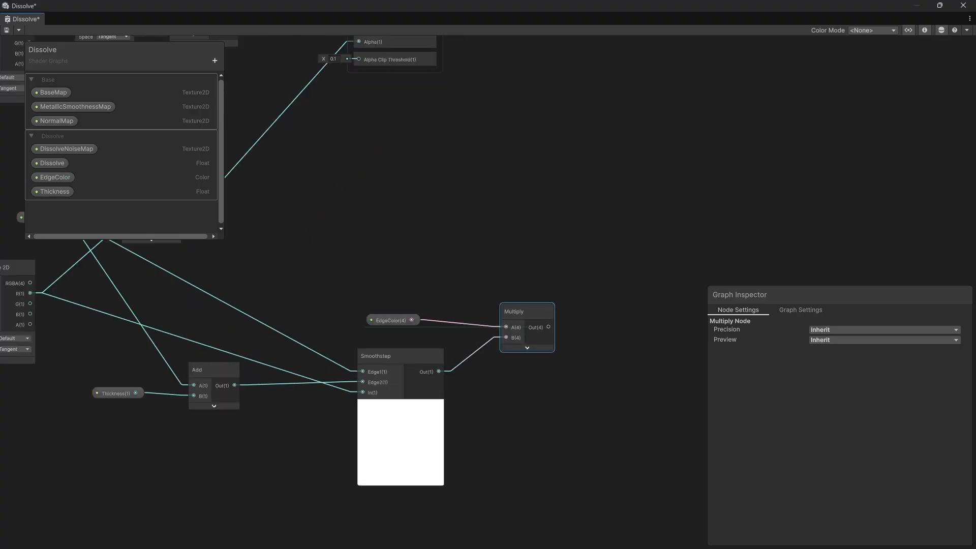
- Move the Vertex and Fragment blocks farther right and connect the Multiply output to Emission
middle_click_drag(532, 246, 531, 332)
scroll(532, 332, "down", 3)
left_click_drag(536, 277, 684, 146)
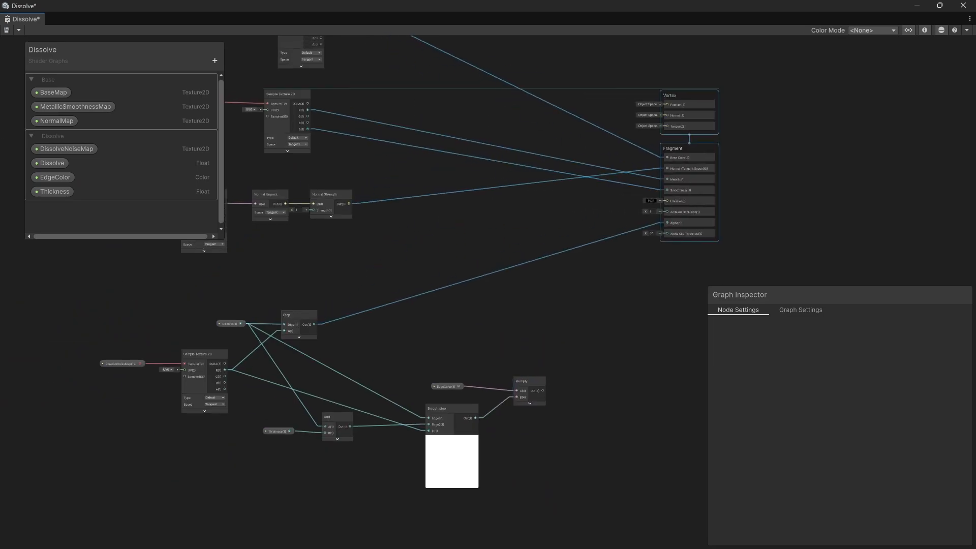
left_click(600, 264)
middle_click_drag(574, 431, 474, 440)
scroll(474, 440, "up", 2)
middle_click_drag(412, 376, 370, 424)
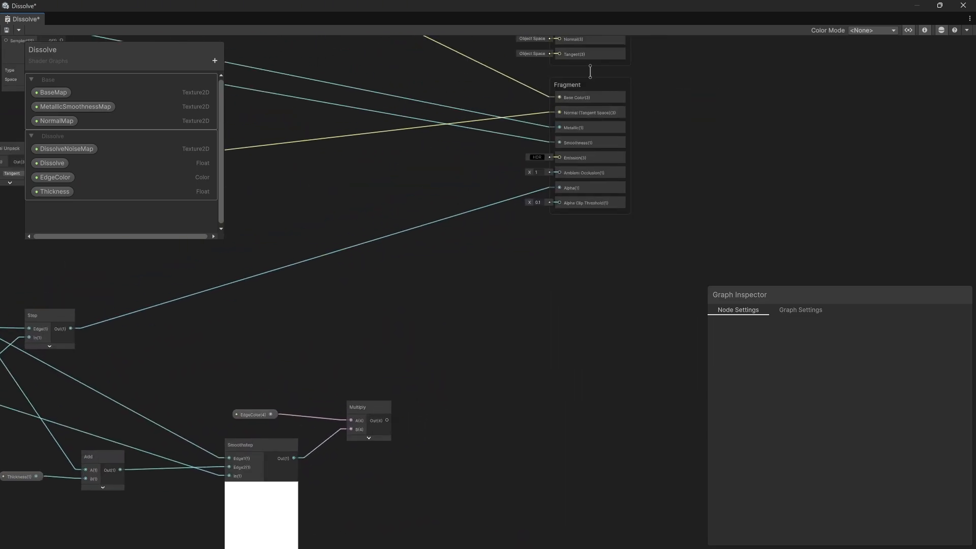
left_click_drag(386, 421, 559, 158)
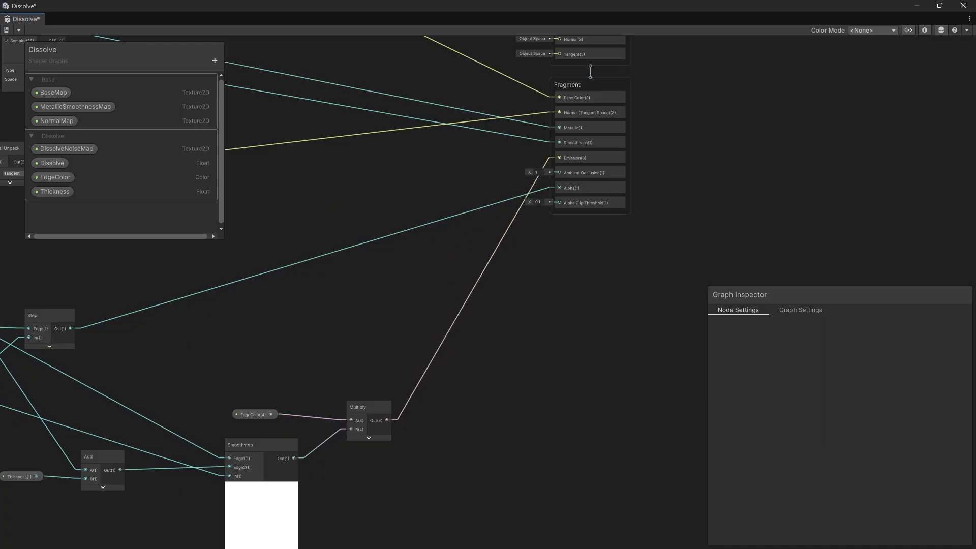
- Save the shader graph and raise the shield material's Dissolve to about 0.245 in the main editor
key("ctrl+s")
left_click_drag(246, 7, 0, 102)
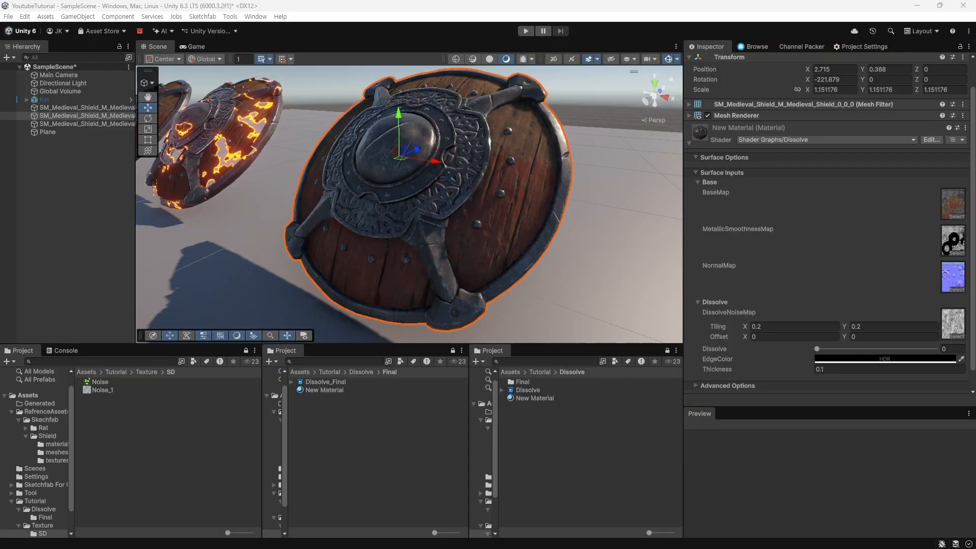
left_click_drag(816, 349, 845, 349)
- Set the shield material's EdgeColor to a bright, fully saturated yellow-orange
left_click(884, 359)
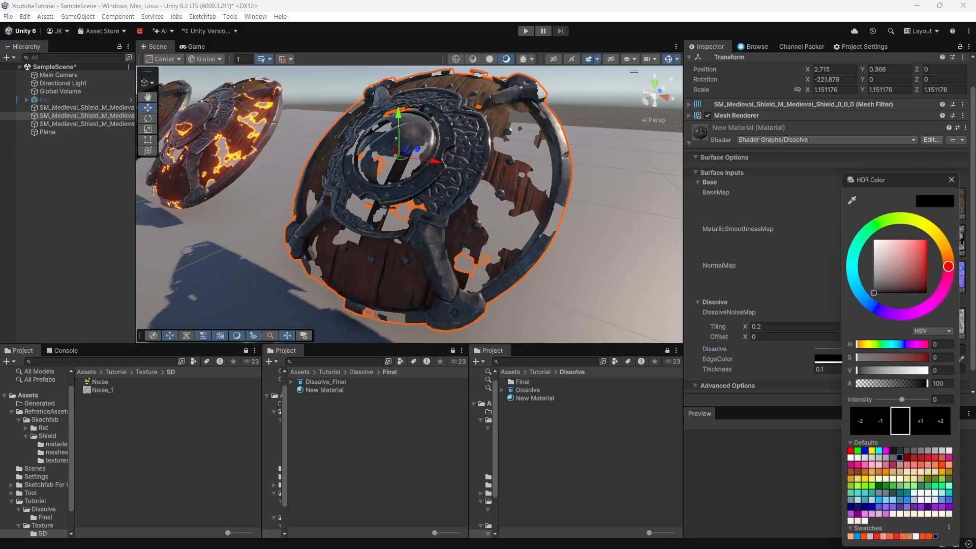
left_click(922, 245)
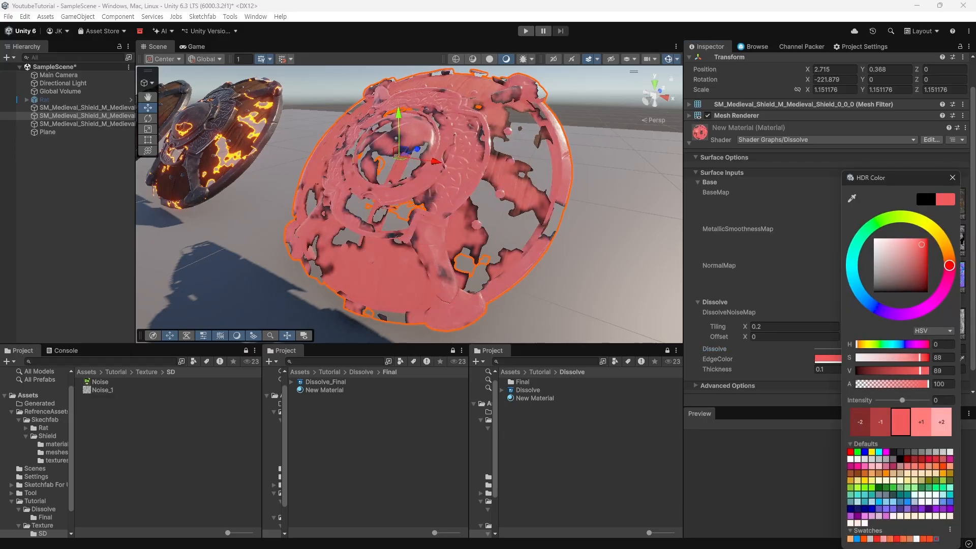
left_click_drag(922, 245, 934, 232)
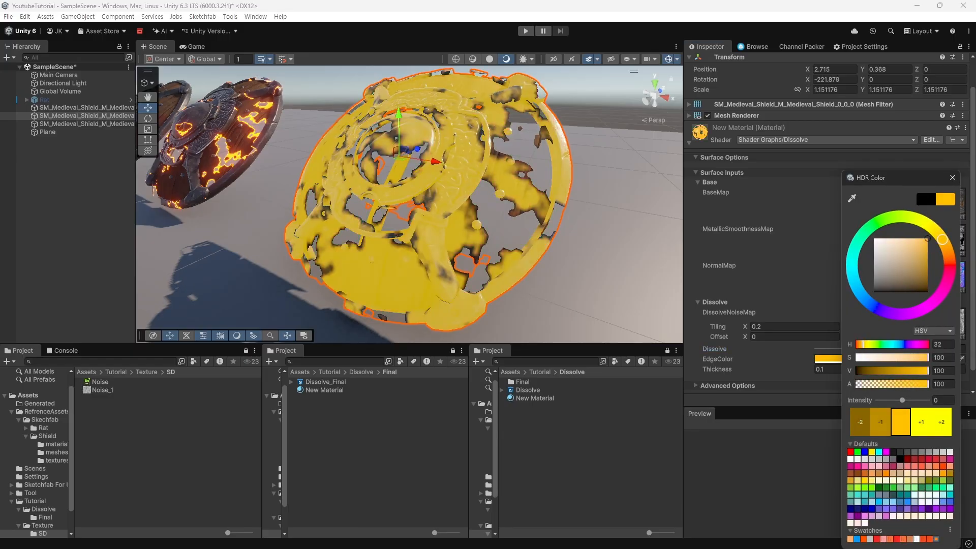
- Insert a One Minus node between the Smoothstep output and the B input of the Multiply feeding Emission
left_click(820, 369)
mouse_move(457, 203)
left_mouse_down("alt")
mouse_move(503, 208)
mouse_move(466, 208)
left_mouse_up("alt")
left_click_drag(0, 90, 294, 32)
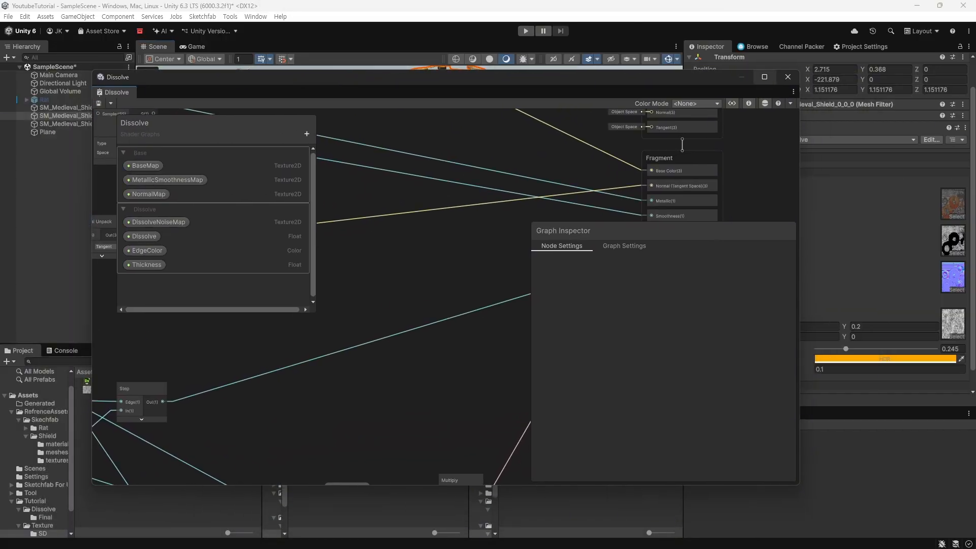
double_click(294, 32)
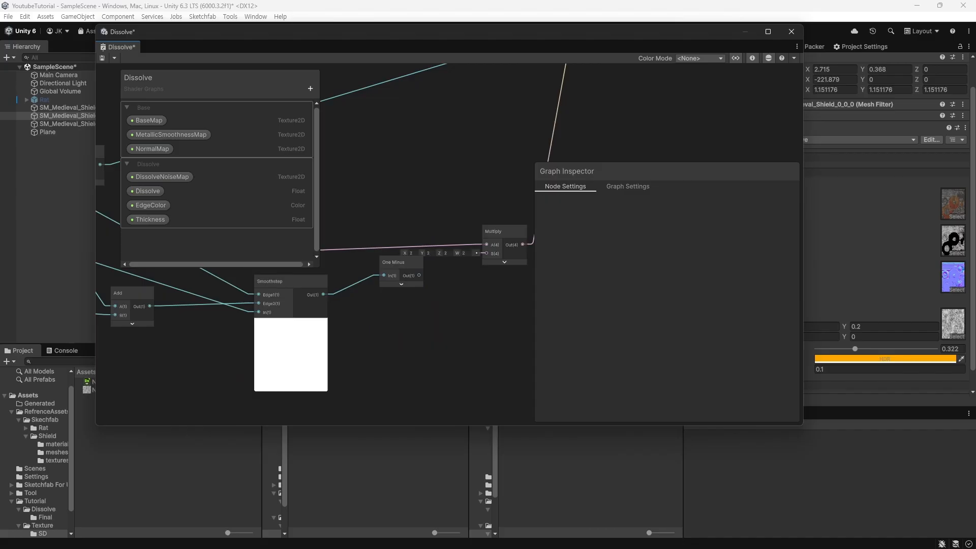
left_click_drag(419, 275, 487, 254)
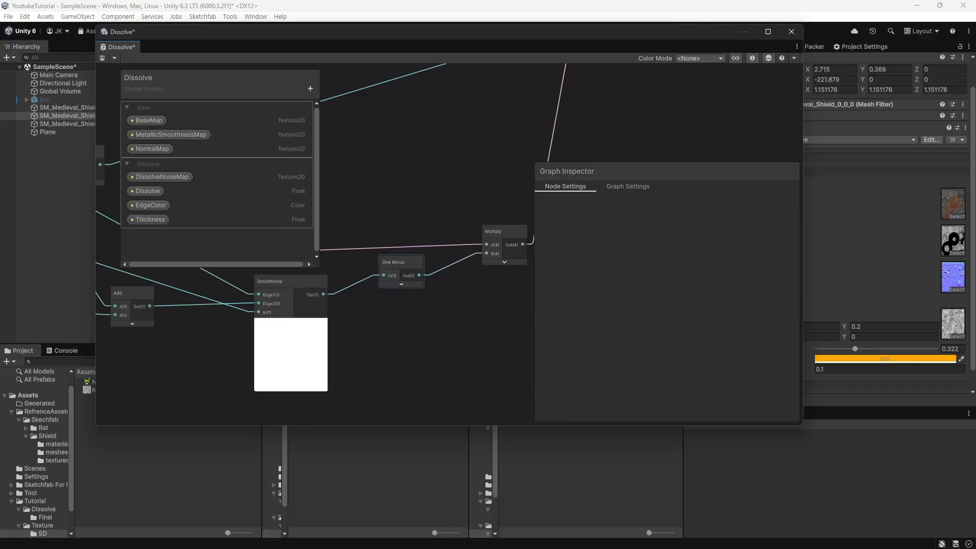
left_click_drag(393, 262, 398, 279)
- Set the shield material's Dissolve to about 0.373 and its Thickness to 0.05 in the main editor
scroll(333, 390, "down", 3)
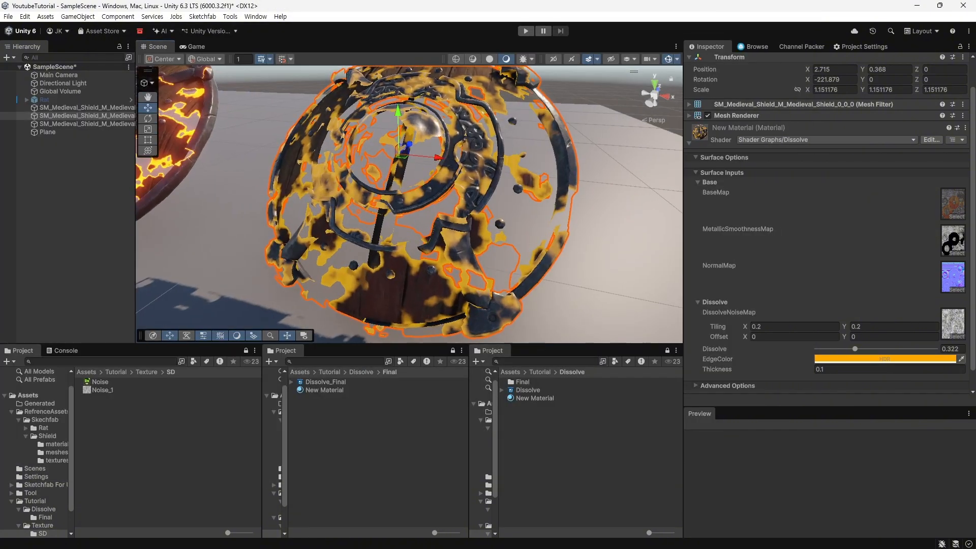
mouse_move(854, 349)
left_mouse_down()
mouse_move(827, 349)
mouse_move(861, 348)
left_mouse_up()
left_click(861, 369)
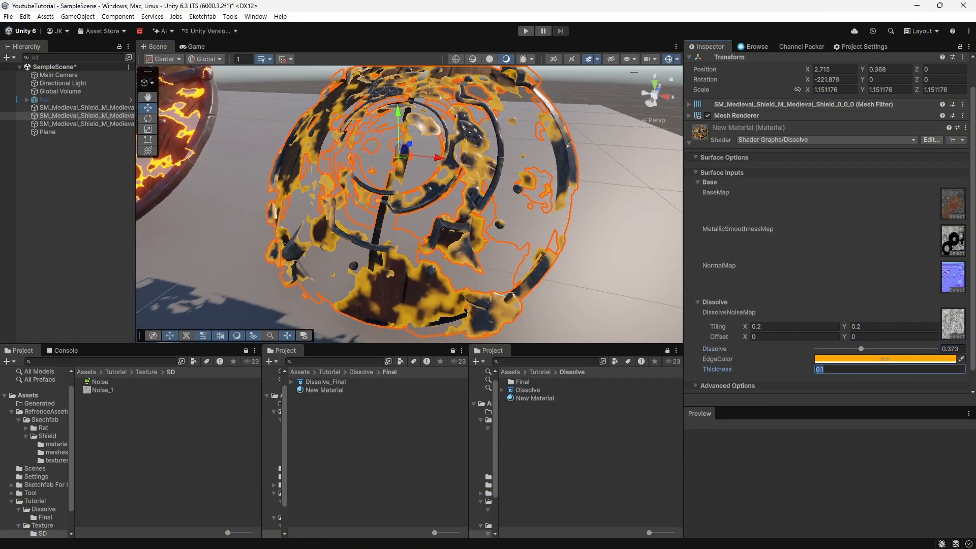
type("0.05")
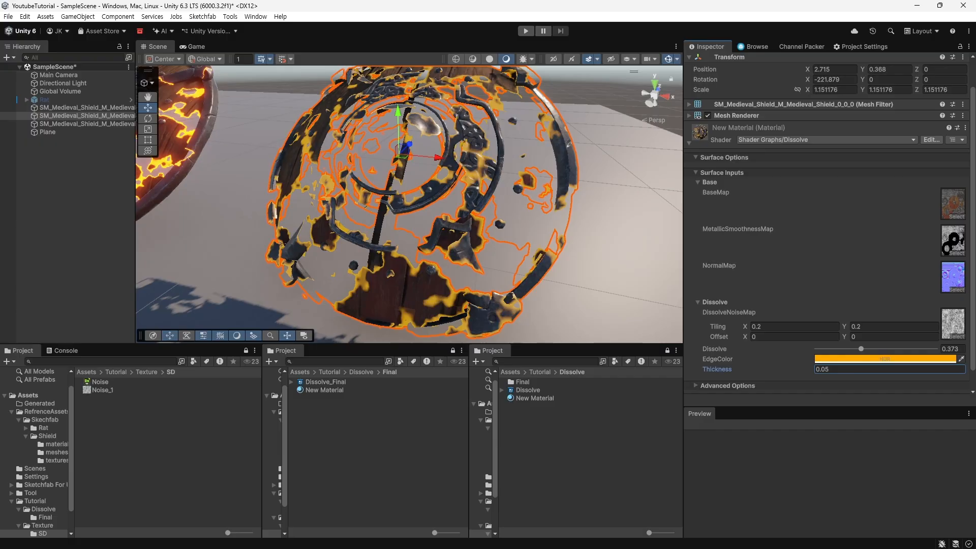
left_click_drag(407, 203, 376, 203, "alt")
- Raise the shield material's EdgeColor HDR intensity to about 2.6 and shift its hue slightly toward orange
left_click(884, 359)
left_click_drag(915, 400, 924, 400)
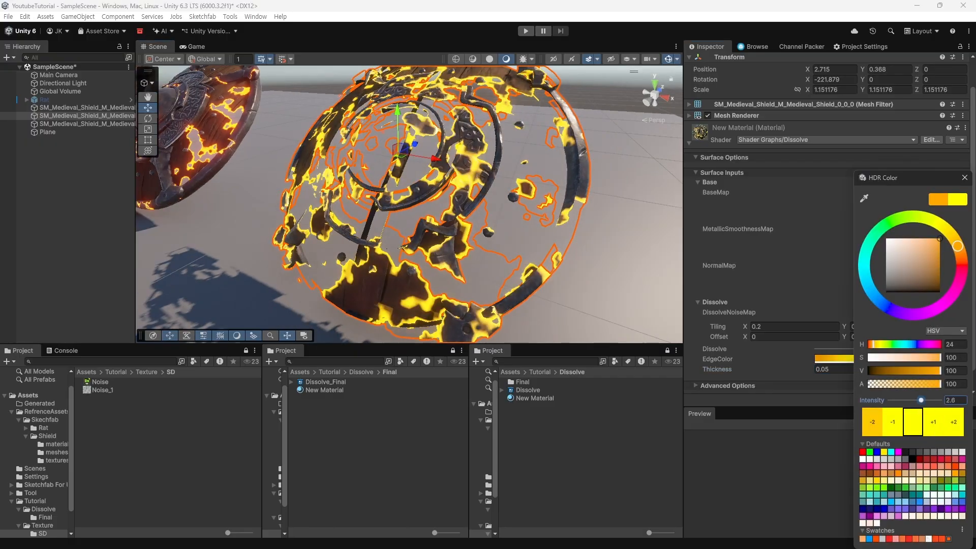
left_click_drag(407, 204, 437, 203, "alt")
scroll(409, 204, "down", 5)
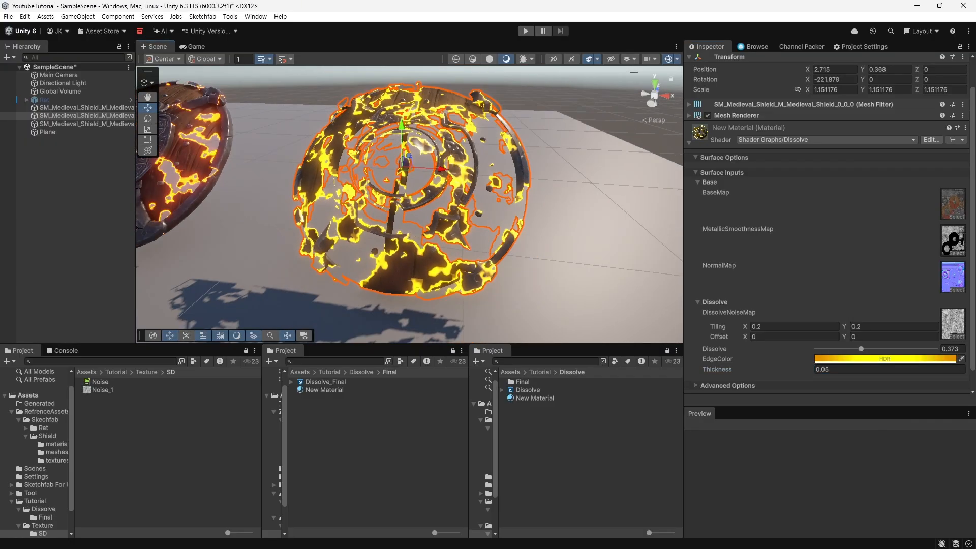
left_click(885, 359)
mouse_move(961, 246)
left_mouse_down()
mouse_move(940, 307)
mouse_move(875, 241)
mouse_move(959, 242)
mouse_move(962, 252)
left_mouse_up()
left_click_drag(437, 213, 397, 216, "alt")
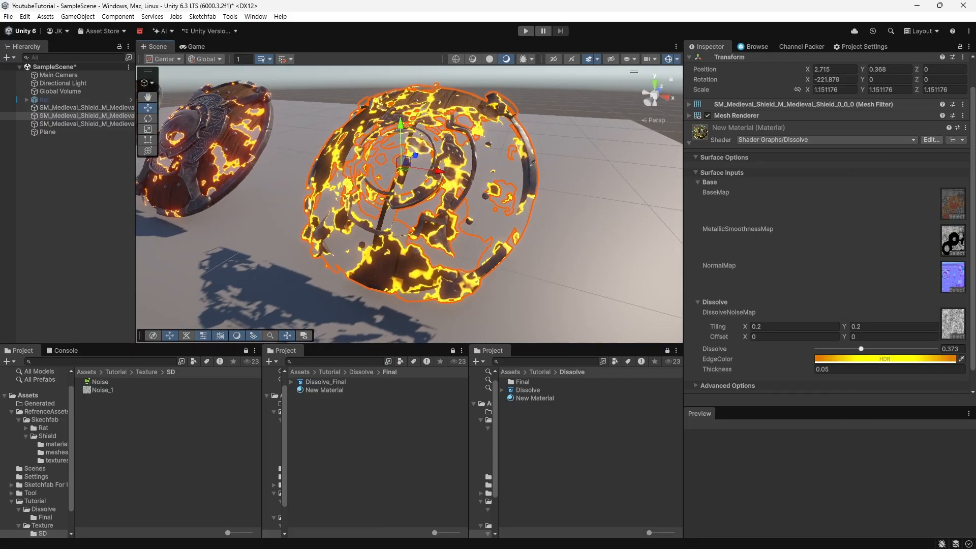
- Set the shield material's Dissolve to 0 and Thickness to 0.12, and check the shield for leftover glowing edges
left_click_drag(860, 348, 817, 348)
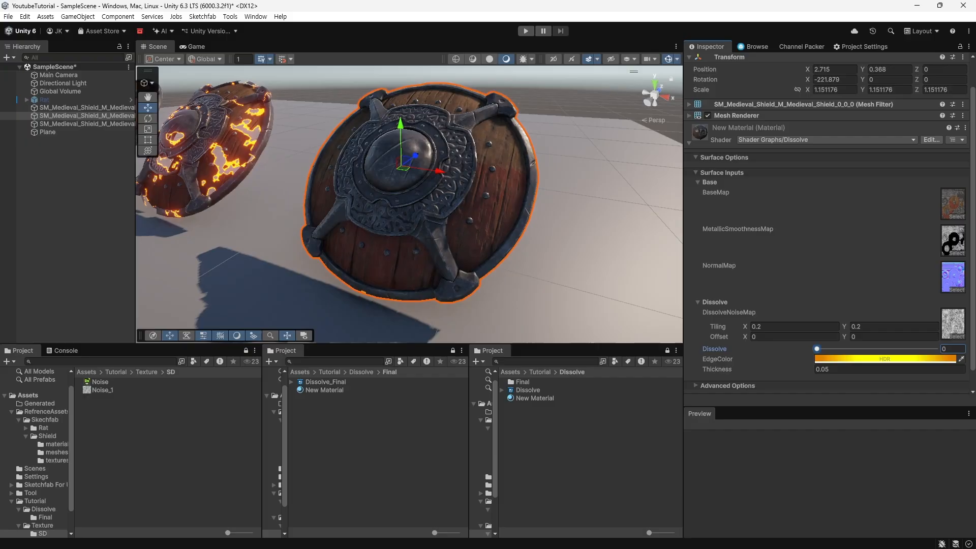
left_click_drag(717, 369, 719, 369)
left_click_drag(437, 214, 416, 220, "alt")
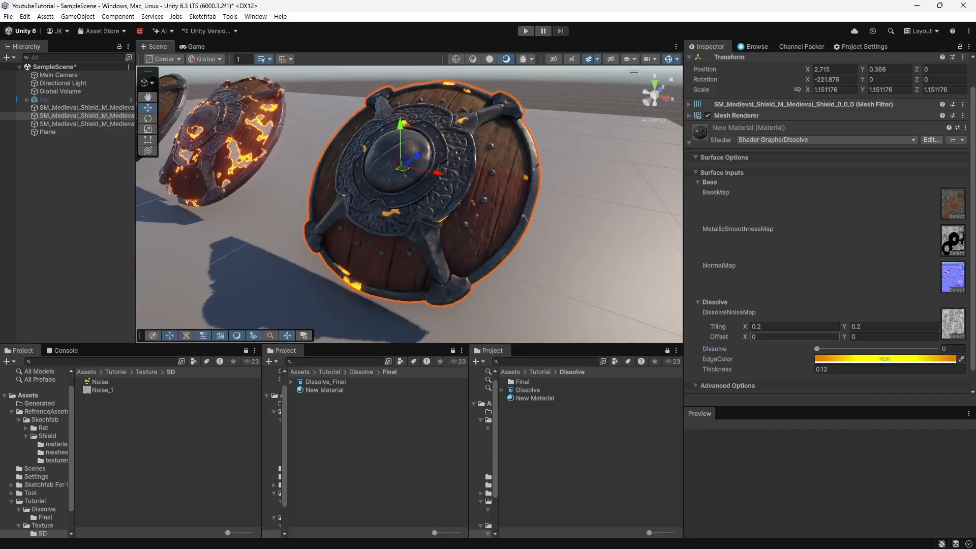
mouse_move(817, 349)
left_mouse_down()
mouse_move(935, 349)
mouse_move(816, 349)
left_mouse_up()
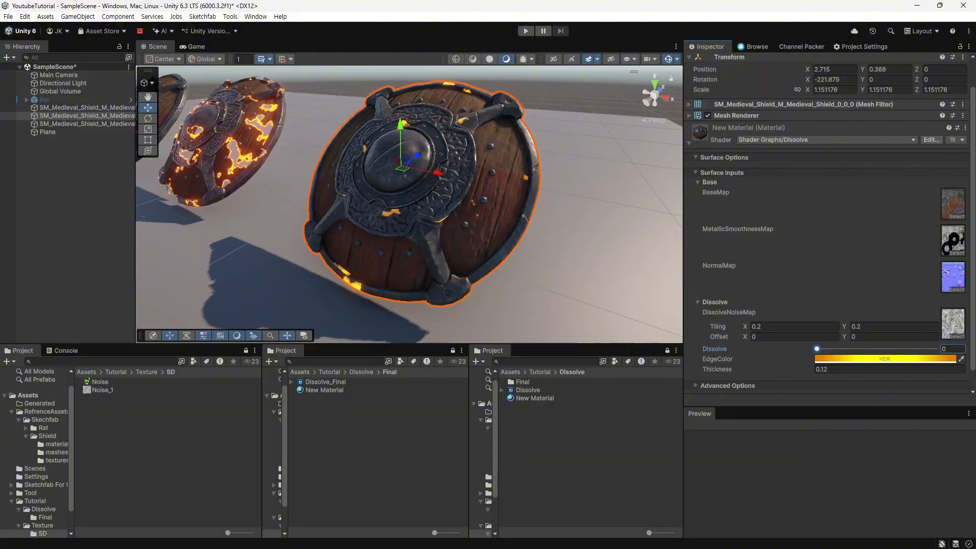
- Maximize the Dissolve shader graph window and spread apart the Step, Dissolve, DissolveNoiseMap and noise Sample Texture 2D nodes
left_click_drag(0, 88, 545, 88)
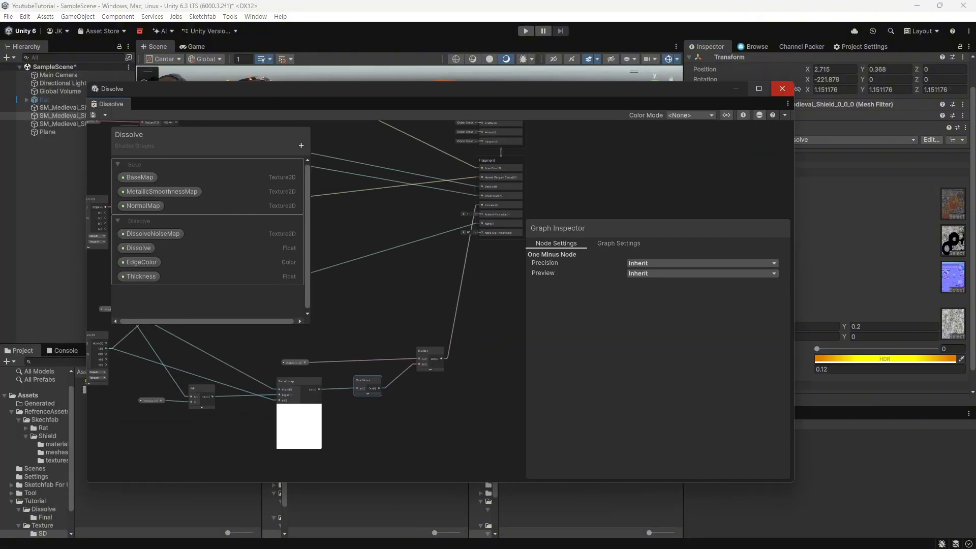
left_click(758, 89)
middle_click_drag(42, 327, 398, 356)
scroll(398, 357, "up", 4)
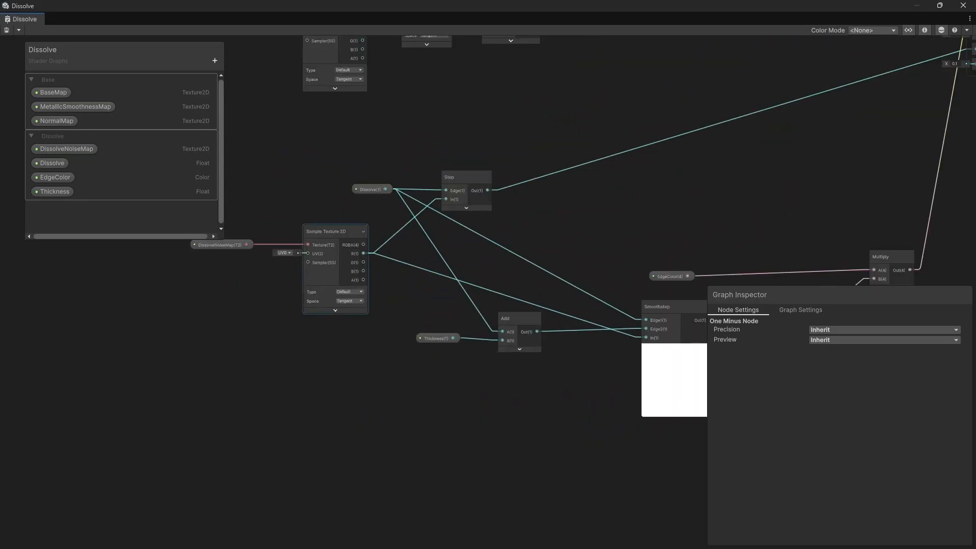
middle_click_drag(398, 281, 435, 356)
left_click_drag(409, 265, 290, 262)
left_click_drag(503, 253, 546, 213)
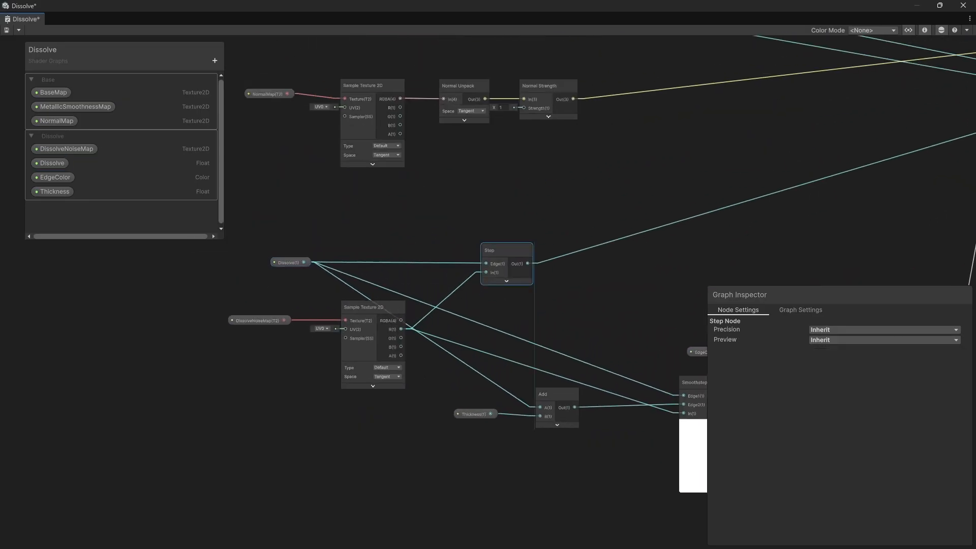
left_click_drag(242, 293, 381, 345)
left_click_drag(373, 307, 283, 382)
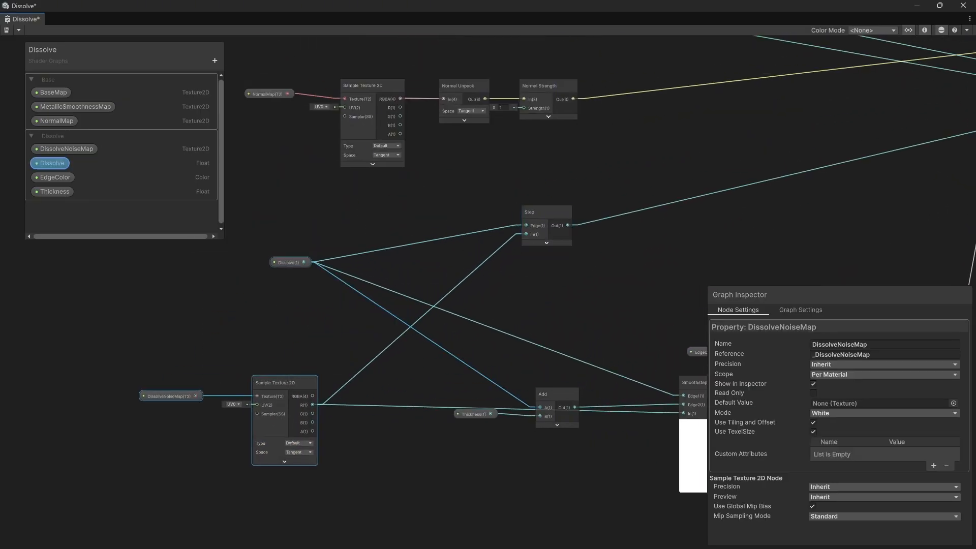
left_click_drag(291, 262, 211, 229)
- Add a Remap node below the Dissolve property node and collapse its preview
middle_click_drag(244, 255, 377, 290)
left_click(377, 305)
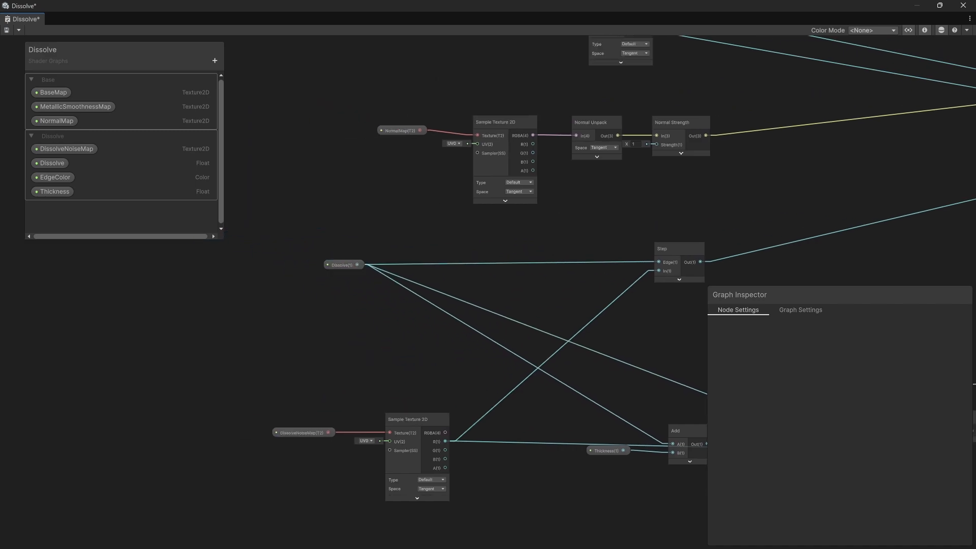
middle_click_drag(332, 235, 301, 223)
key("space")
type("remap")
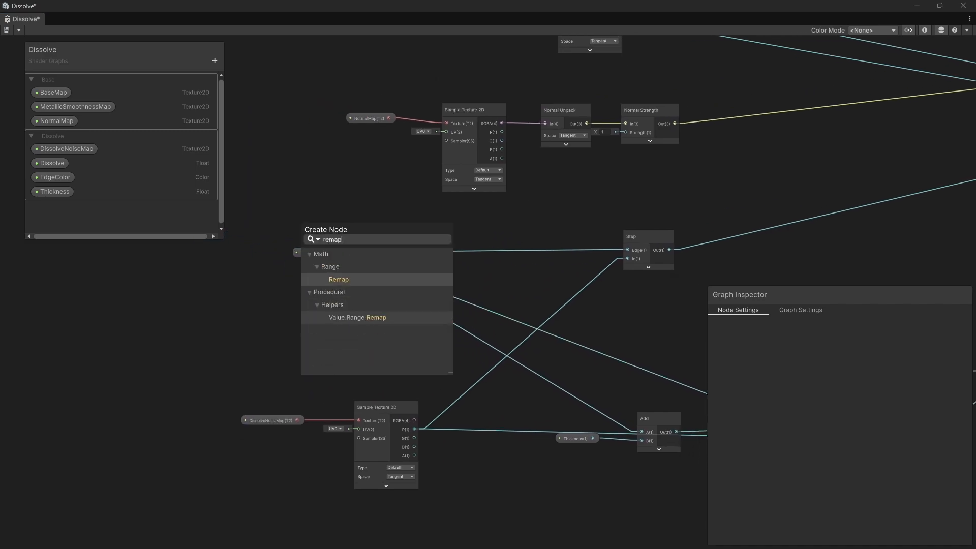
key("Return")
middle_click_drag(307, 296, 410, 276)
scroll(344, 278, "up", 1)
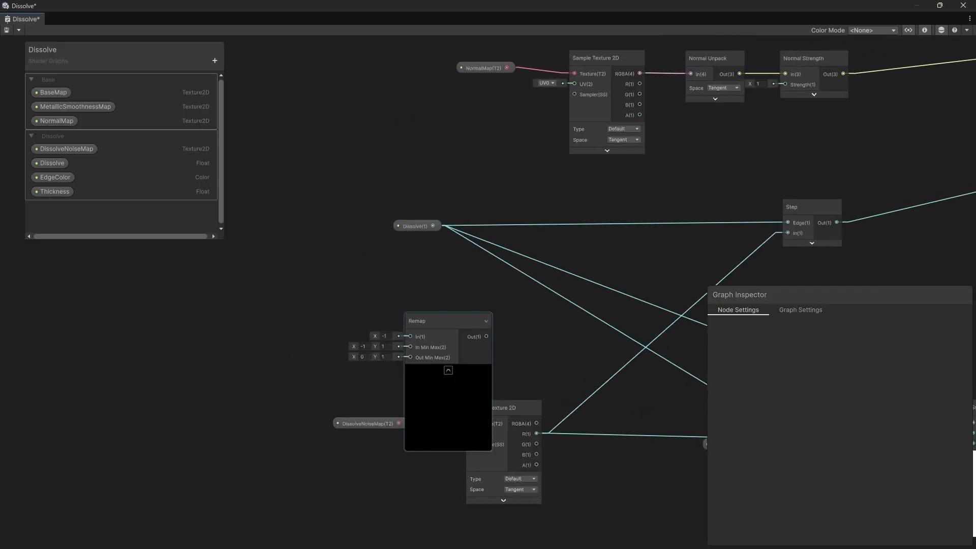
left_click(448, 371)
left_click_drag(443, 320, 453, 295)
- Move the Thickness property node to the left of the DissolveNoiseMap node
middle_click_drag(453, 296, 295, 262)
left_click_drag(568, 411, 62, 419)
middle_click_drag(295, 283, 401, 327)
- Connect Dissolve to the Remap's In input and set the X value of its In Min Max to 0
left_click_drag(362, 237, 368, 322)
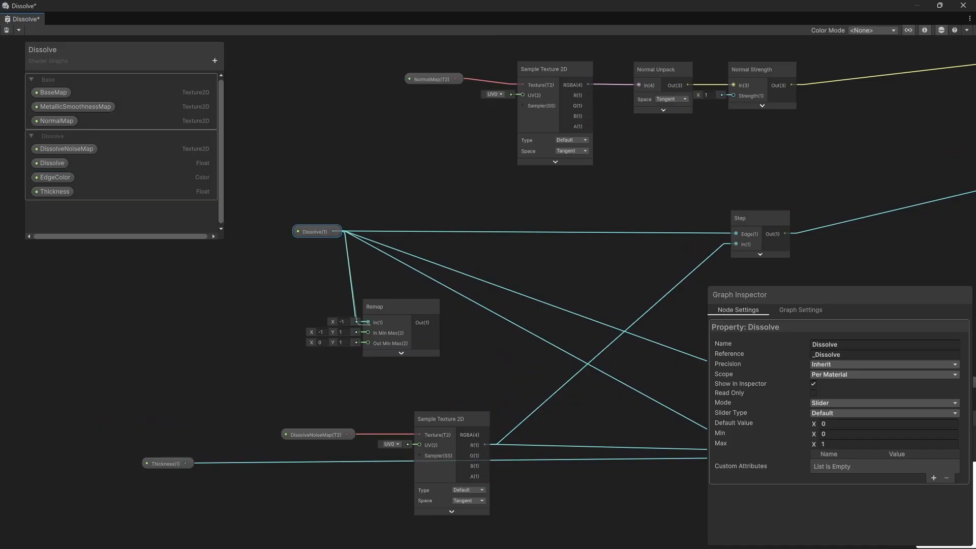
left_click(331, 285)
middle_click_drag(330, 285, 338, 268)
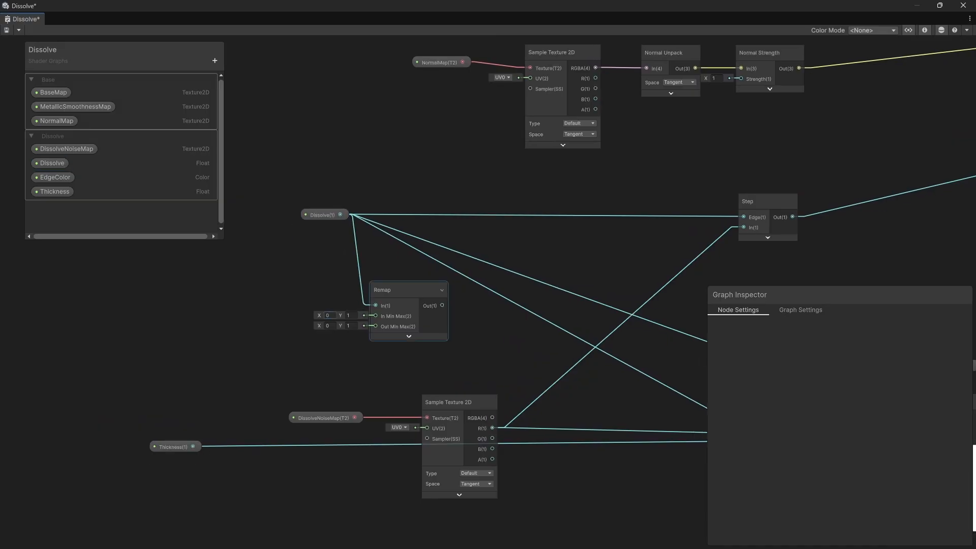
key("space")
type("subtra")
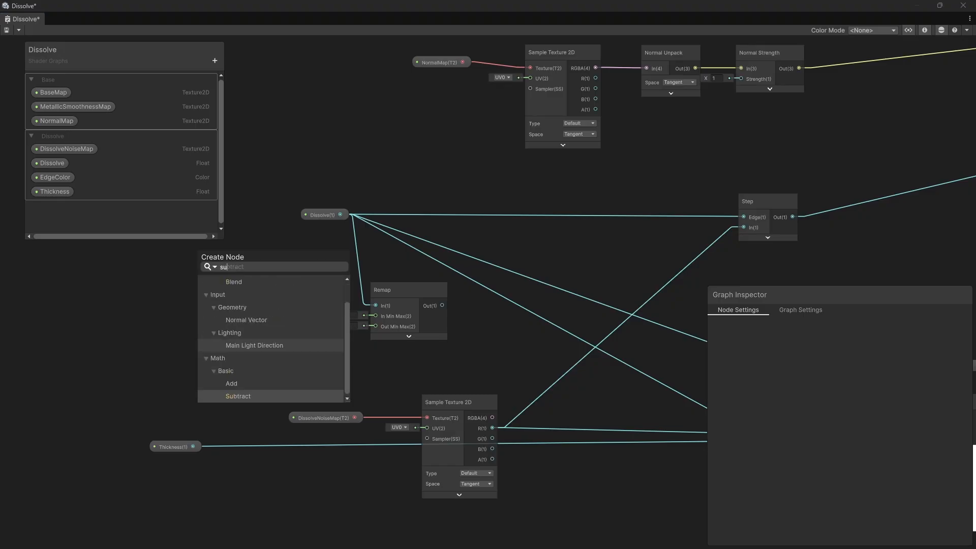
key("Return")
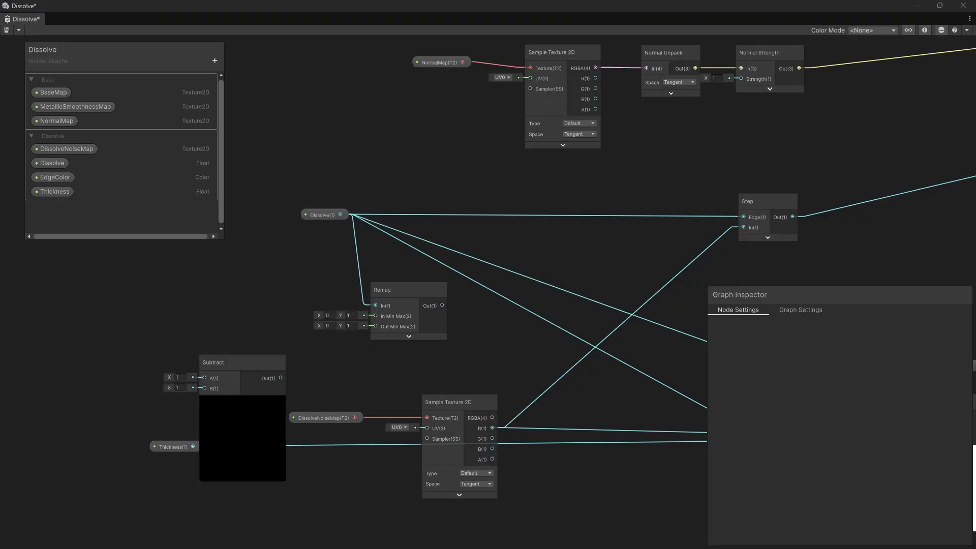
left_click(170, 446)
left_click_drag(170, 446, 233, 327)
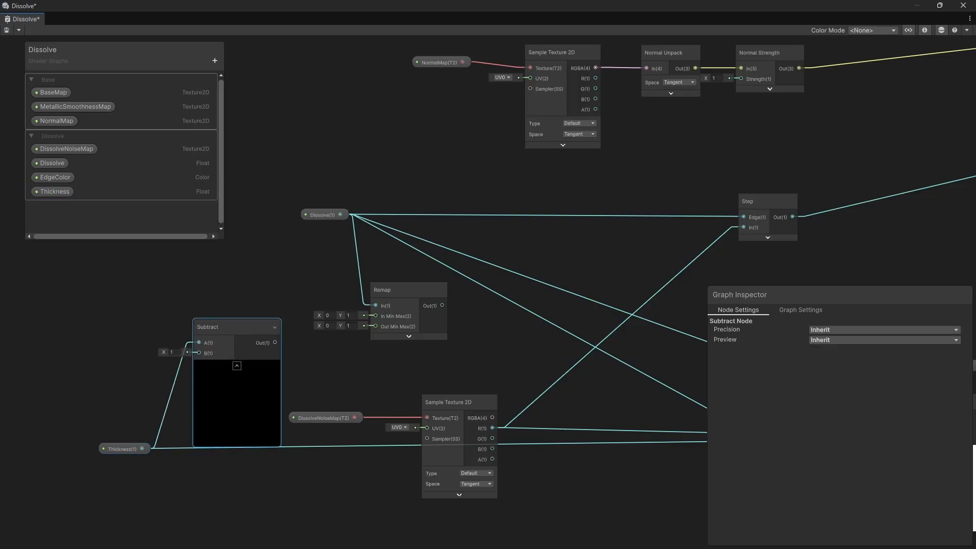
key("Delete")
- Add a Multiply node with Thickness feeding input A and B set to -1, and collapse its preview
left_click_drag(142, 448, 191, 330)
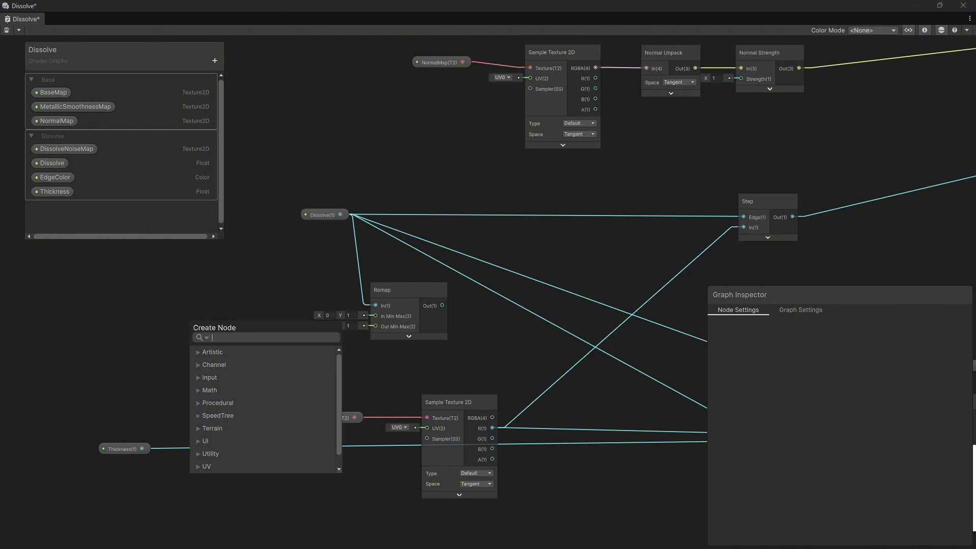
type("multiply")
key("Return")
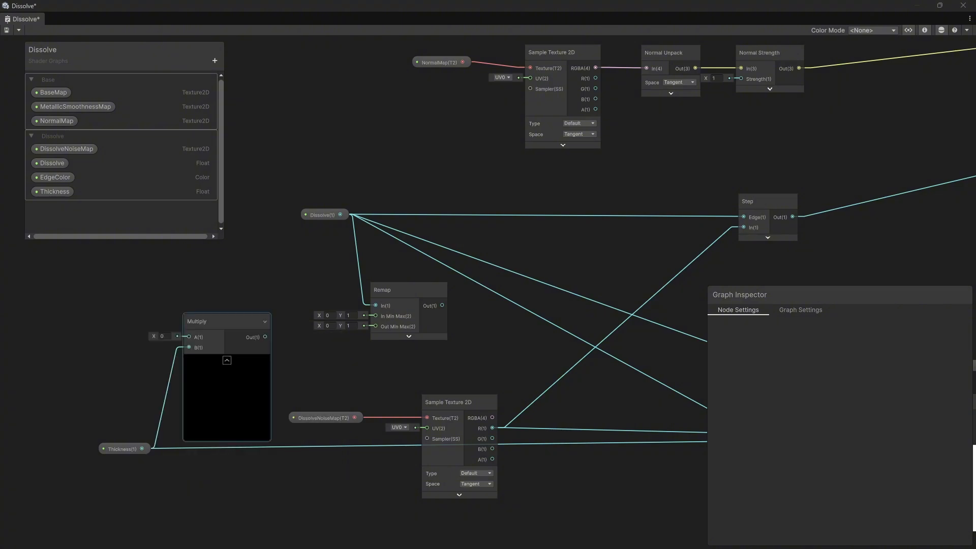
left_click_drag(142, 448, 189, 337)
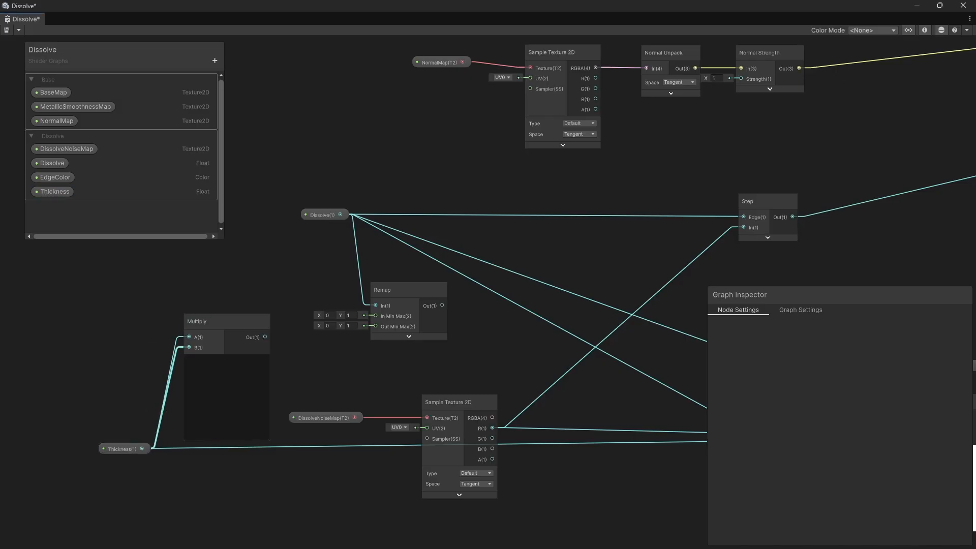
key("Delete")
left_click(163, 347)
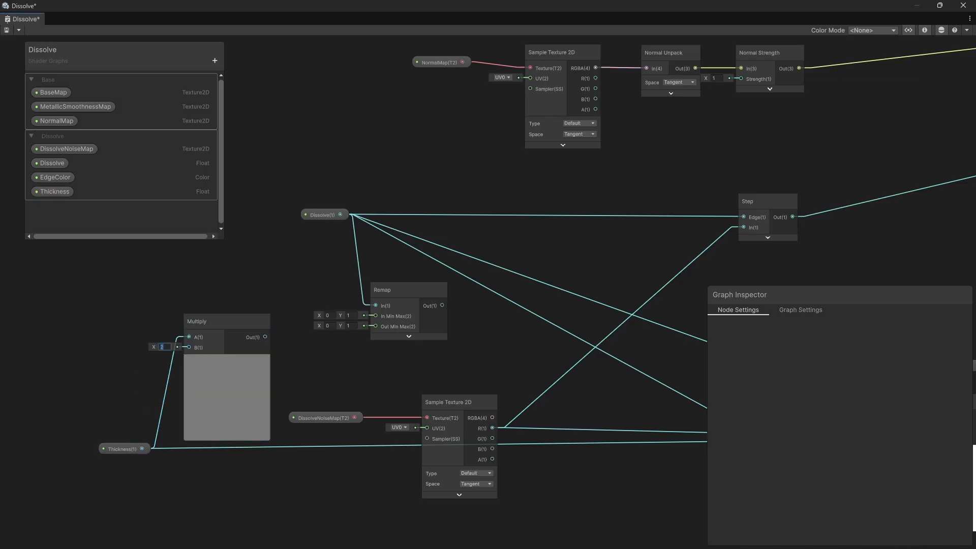
type("-1")
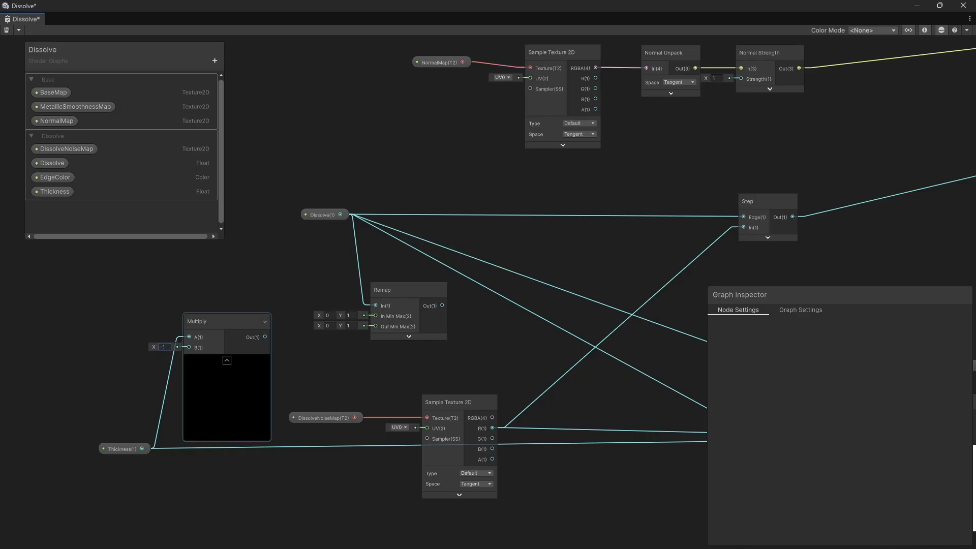
left_click(227, 360)
left_click_drag(214, 321, 213, 305)
left_click(241, 366)
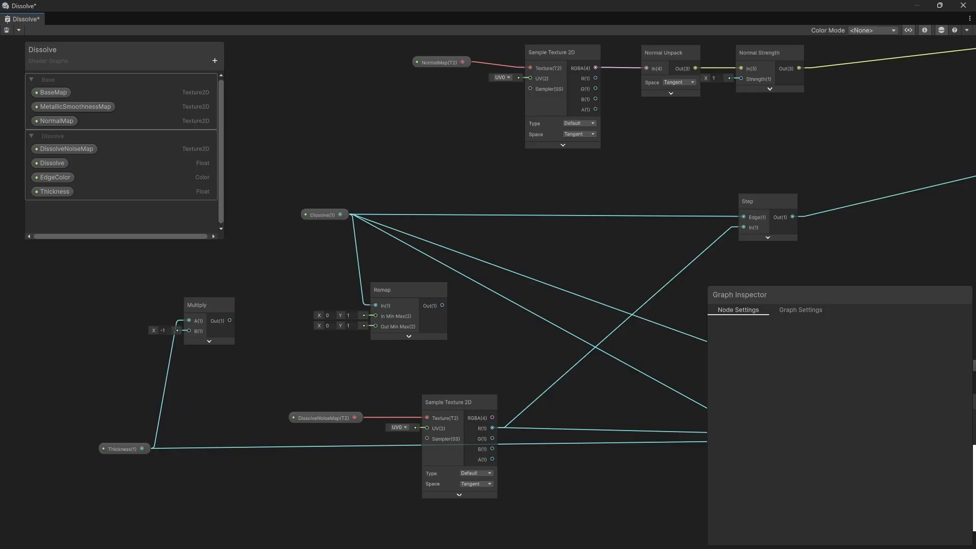
- Add an Add node below the Multiply with A set to 1 and Thickness feeding B, then move both nodes slightly left
key("space")
type("add")
key("Return")
left_click(280, 446)
left_click_drag(249, 406, 200, 366)
left_click(165, 382)
type("1")
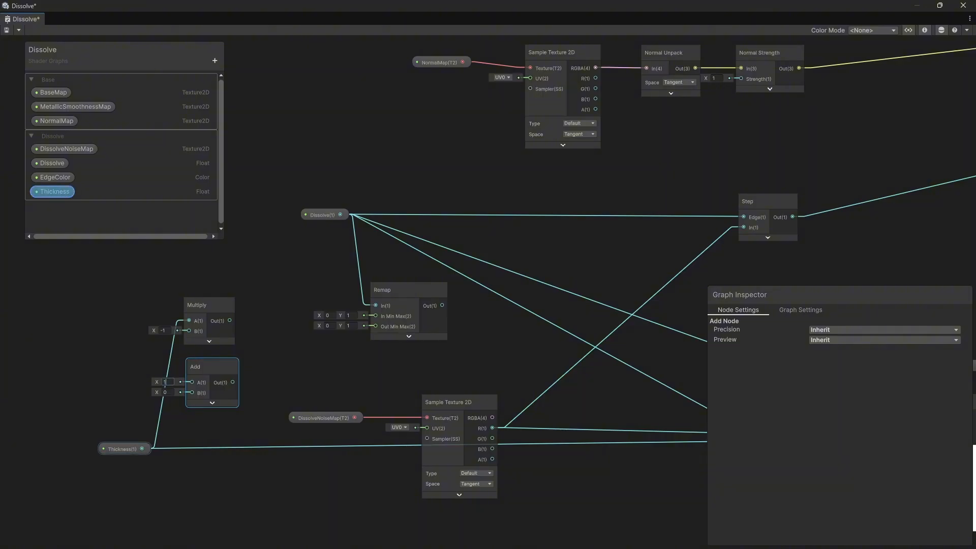
left_click_drag(141, 449, 207, 366)
left_click_drag(307, 277, 197, 356)
left_click(275, 346)
- Add a Combine node taking the Multiply output in R and the Add output in G, and connect its RG output to the Remap's Out Min Max
left_click_drag(407, 290, 414, 282)
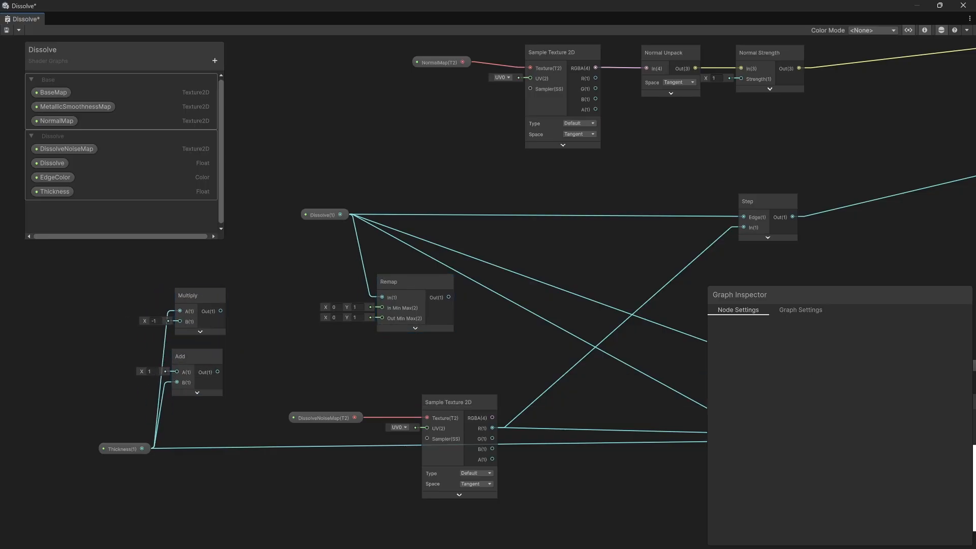
key("space")
type("combin")
key("Return")
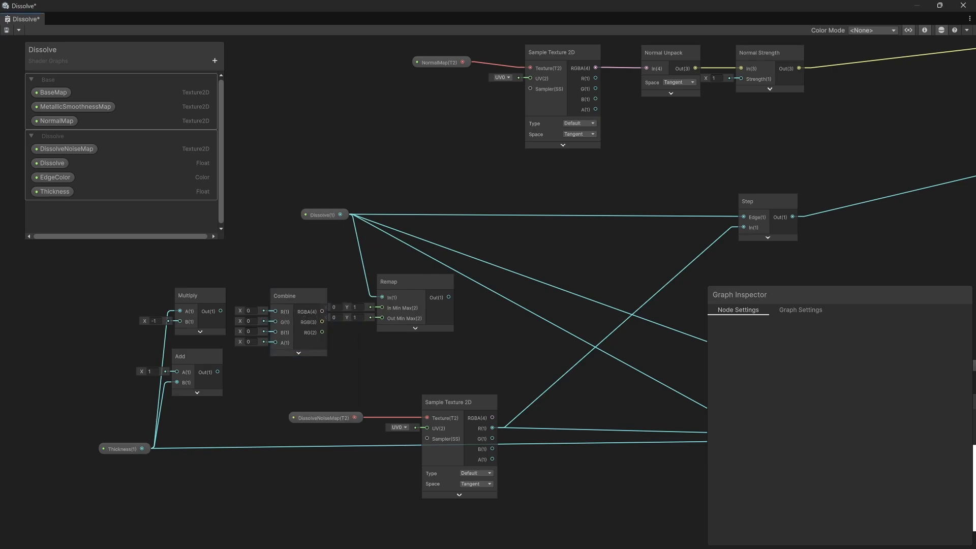
left_click_drag(220, 311, 275, 321)
mouse_move(407, 281)
left_mouse_down()
mouse_move(431, 275)
mouse_move(424, 282)
left_mouse_up()
left_click_drag(322, 332, 401, 320)
middle_click_drag(403, 322, 309, 340)
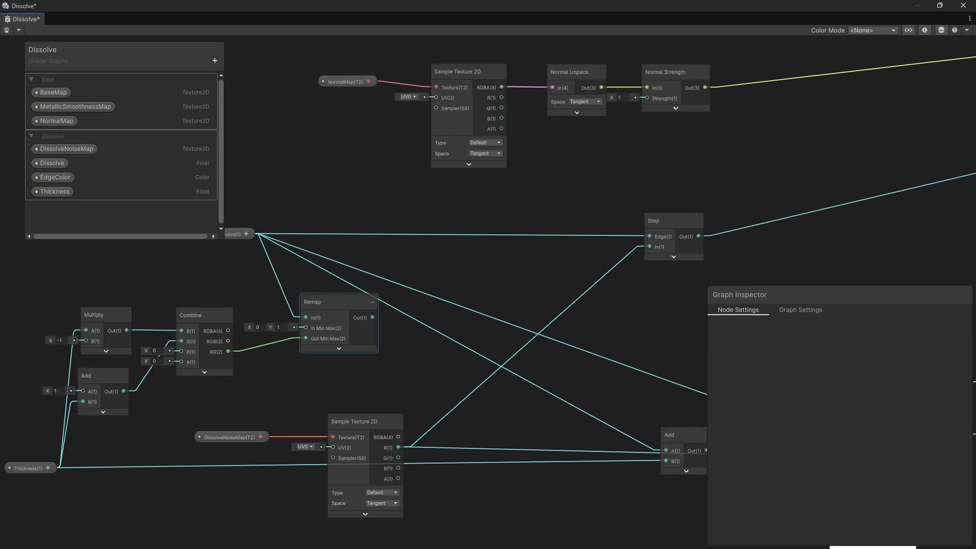
- Connect the Remap output to the Step node's Edge input, replacing the direct Dissolve connection
left_click_drag(372, 318, 650, 235)
middle_click_drag(346, 351, 287, 280)
scroll(302, 286, "down", 2)
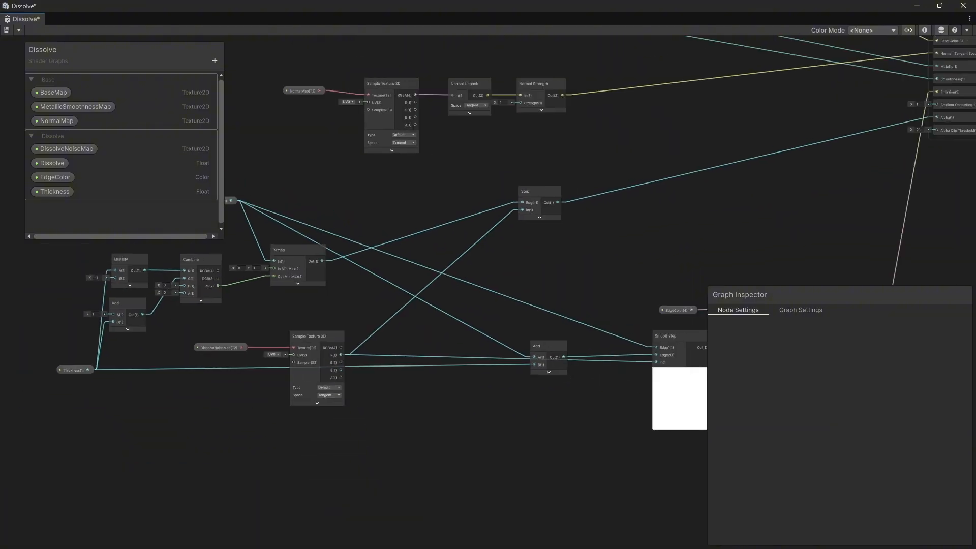
- Connect the Remap output to the Smoothstep's Edge1 and the neighbouring Add node's A in place of Dissolve, nudge that Add node up, and save
left_click_drag(306, 255, 640, 341)
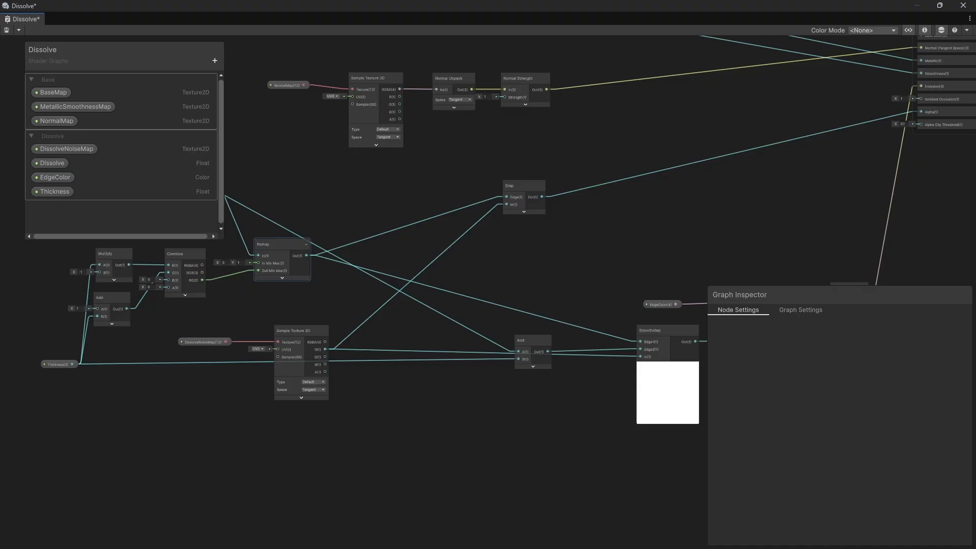
left_click_drag(306, 255, 518, 351)
left_click_drag(532, 341, 526, 328)
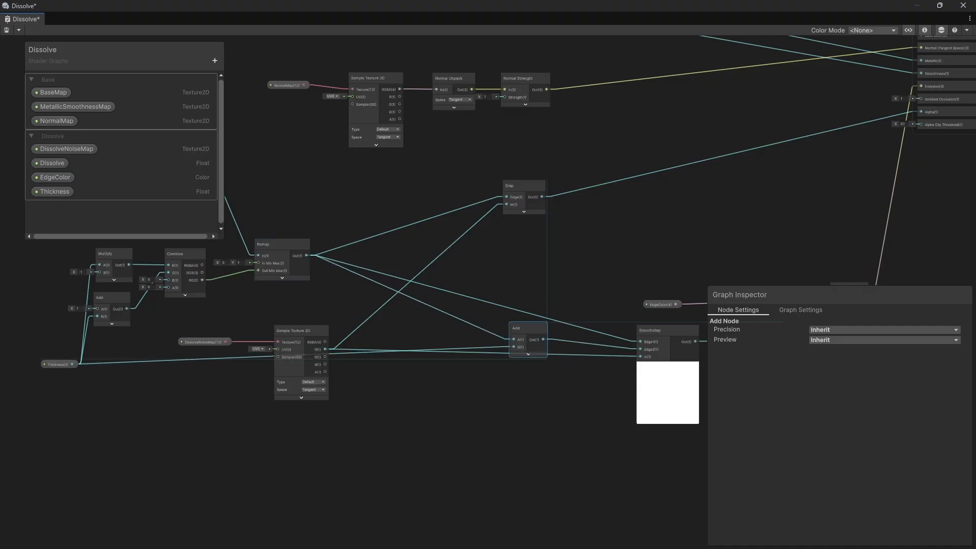
key("ctrl+s")
- Test the remapped shader on the selected shield in the scene by raising its material's Dissolve to 0.27
scroll(606, 234, "down", 2)
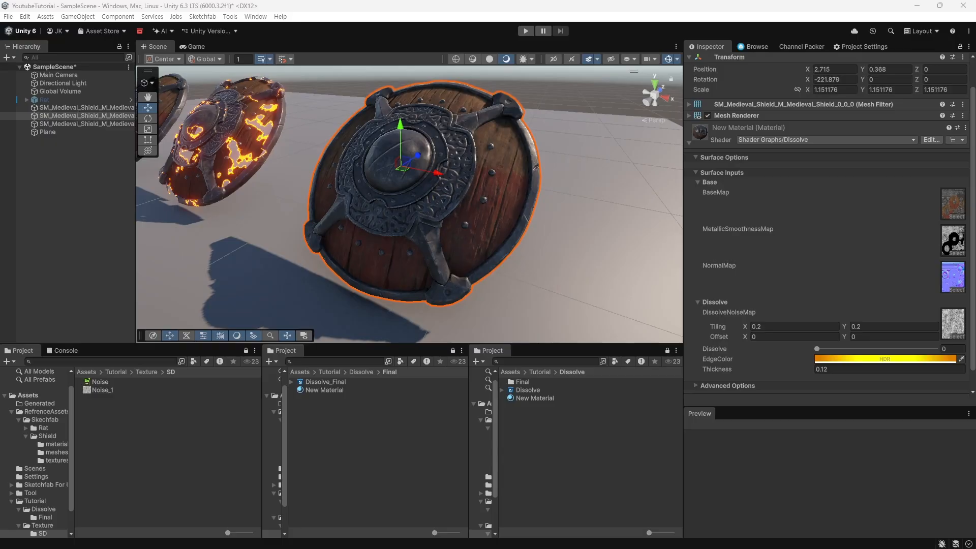
left_click_drag(409, 203, 439, 203, "alt")
scroll(409, 203, "up", 3)
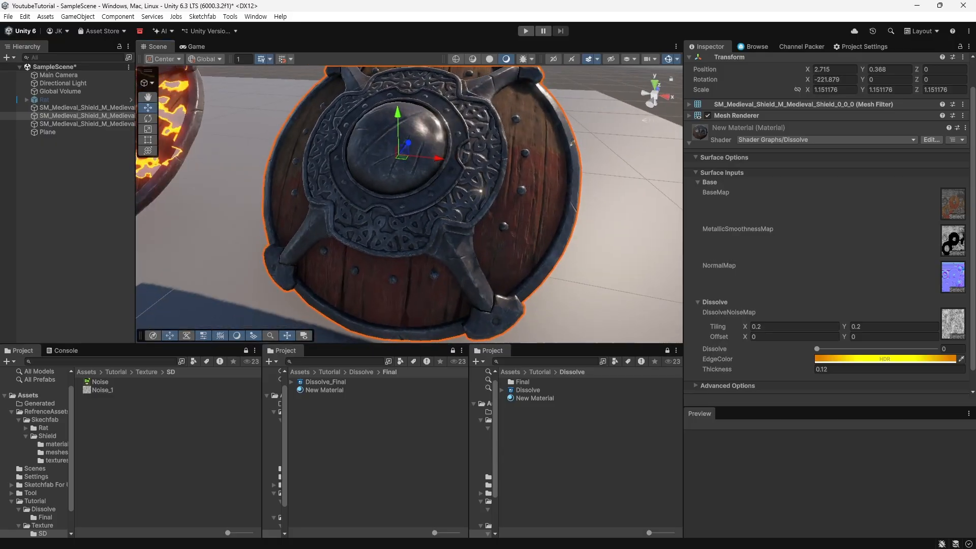
left_click_drag(817, 348, 849, 349)
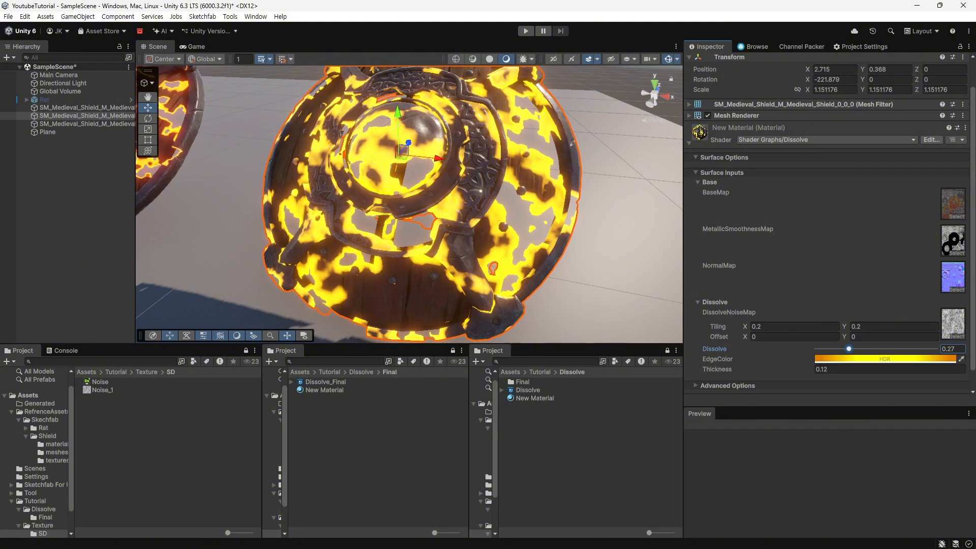
- Try a Thickness of 0.27 with Dissolve at 0.185 on the shield material, and reduce Thickness to 0.05
left_click_drag(717, 370, 719, 369)
mouse_move(849, 349)
left_mouse_down()
mouse_move(817, 349)
mouse_move(838, 349)
left_mouse_up()
left_click(828, 369)
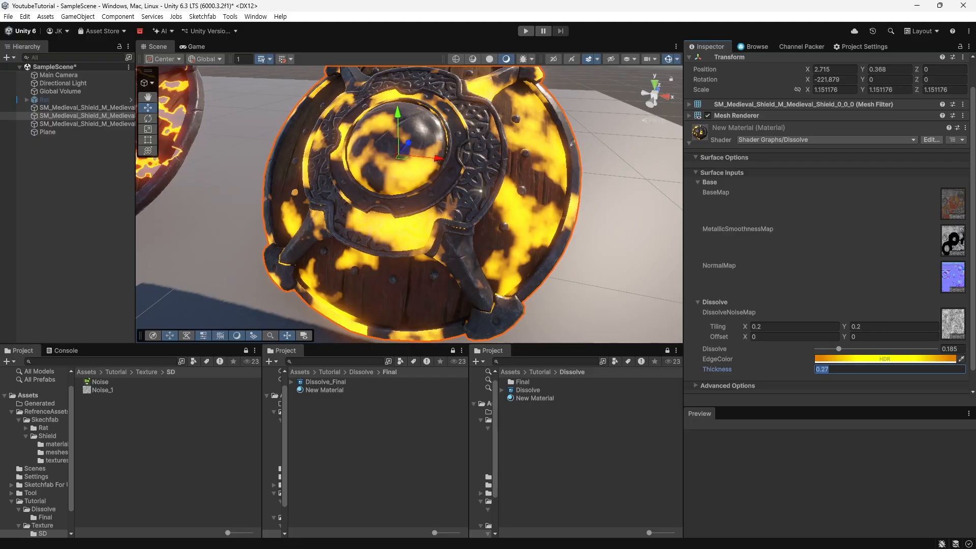
type("0.05")
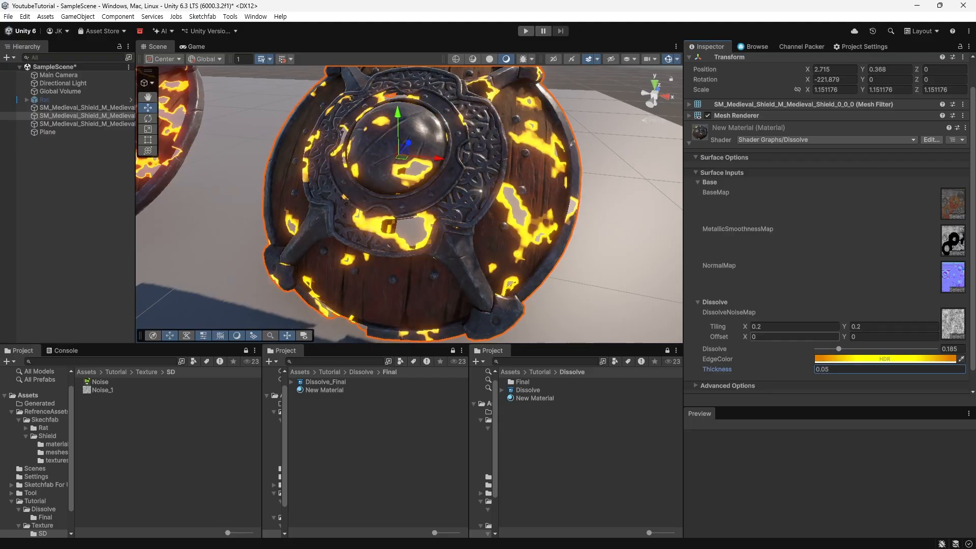
- Set the shield material's Dissolve to 0.343 and its Thickness to 0.01
left_click_drag(838, 348, 858, 348)
scroll(409, 204, "down", 4)
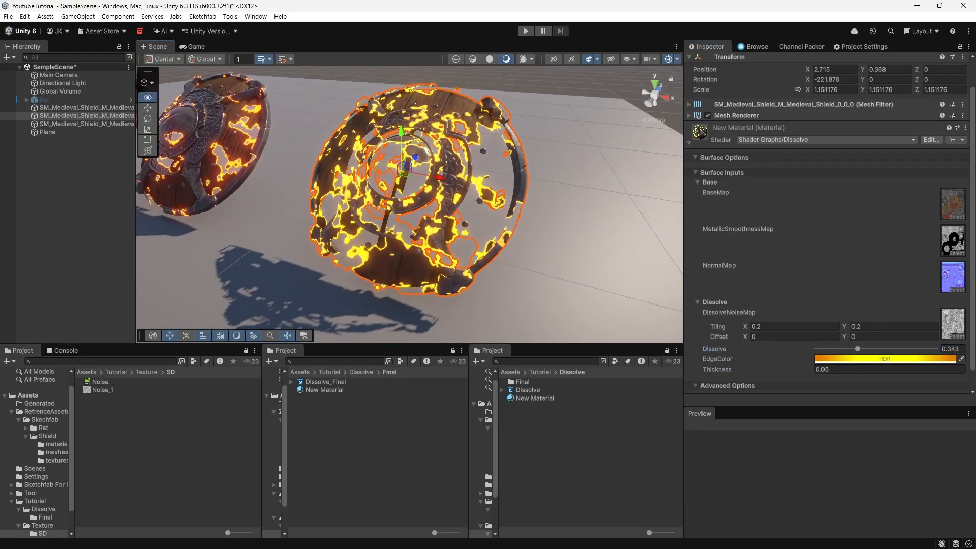
left_click(828, 369)
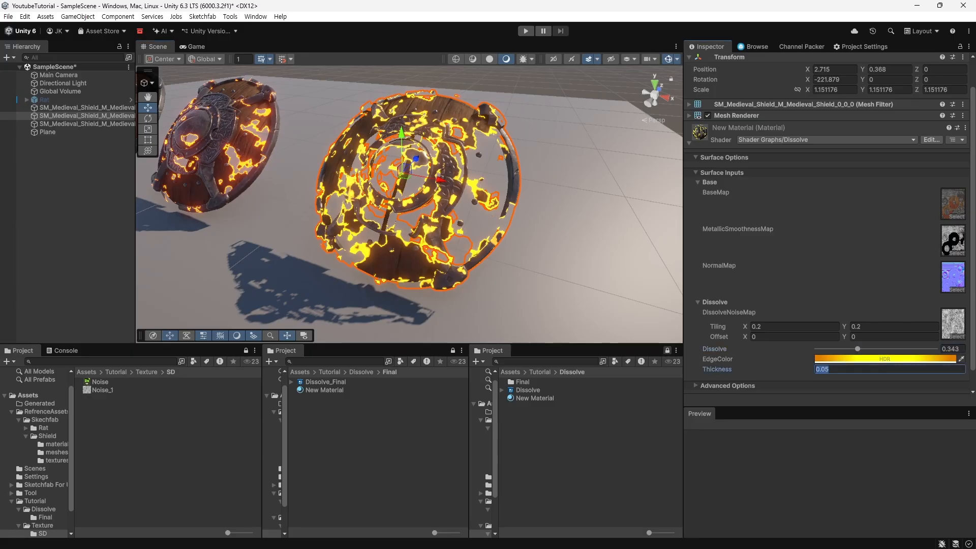
type("0.01")
key("Return")
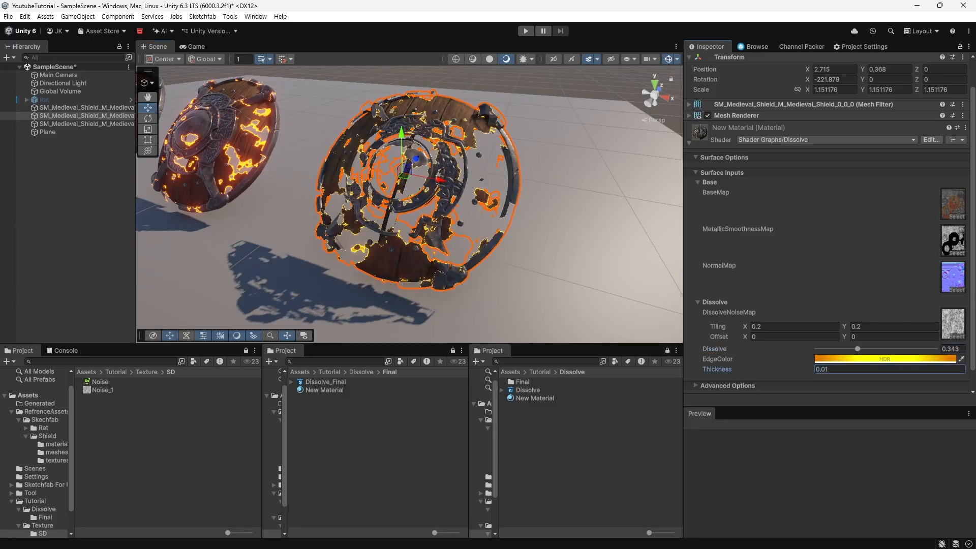